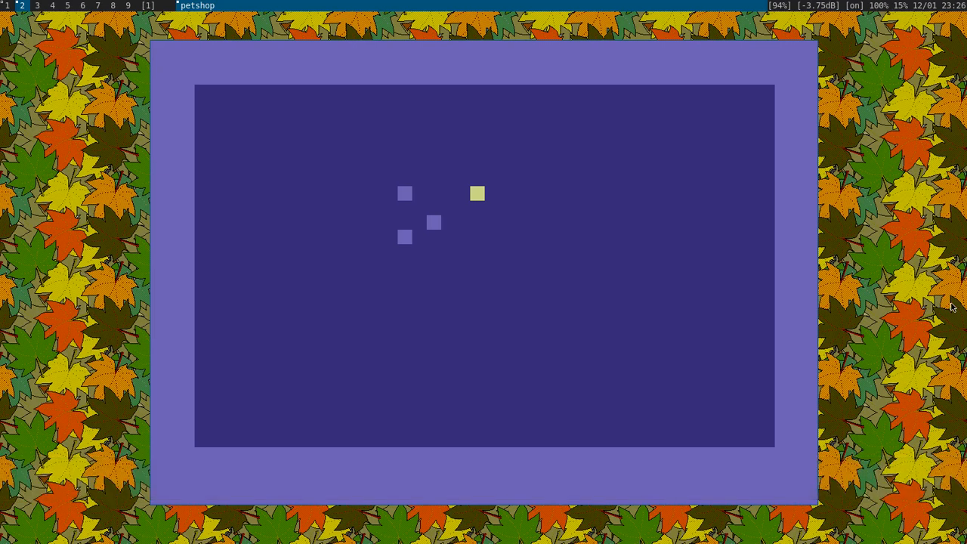
- Copy the filled circle from the character palette as the drawing character and return to the canvas
key(Return)
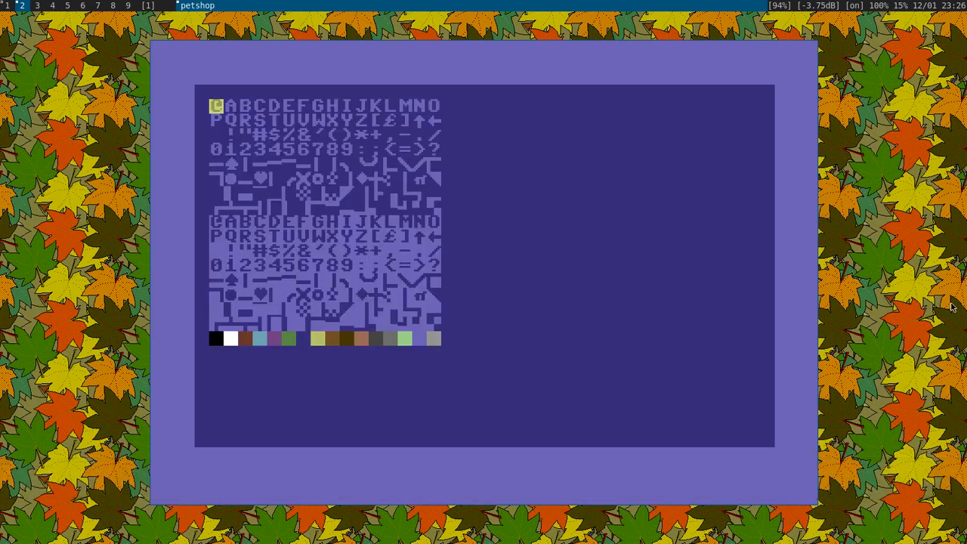
key(j)
key(j)
key(j)
key(j)
key(j)
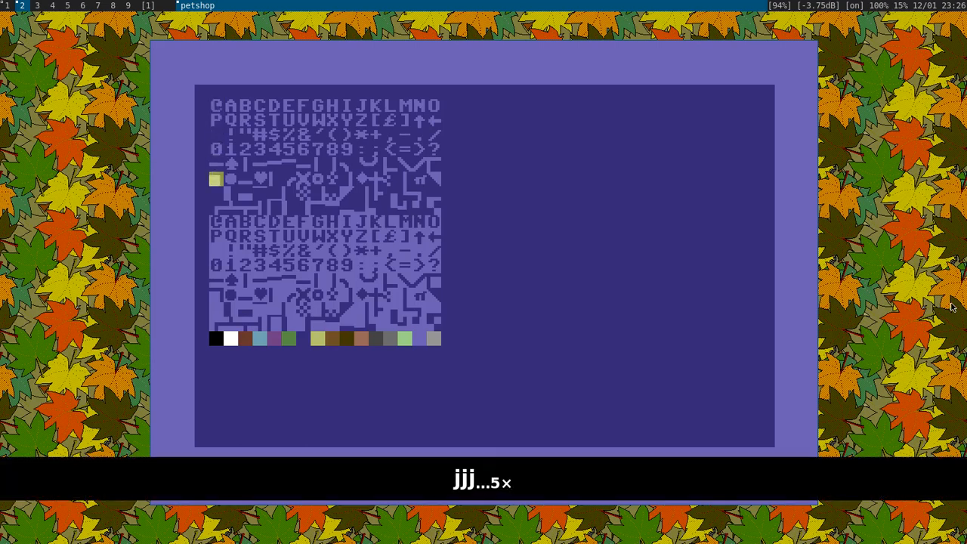
key(l)
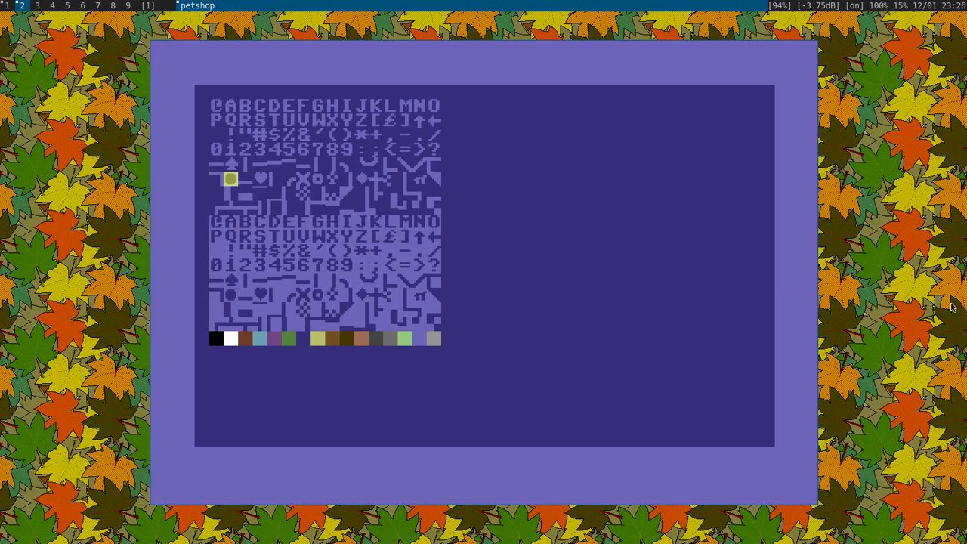
key(y)
key(space)
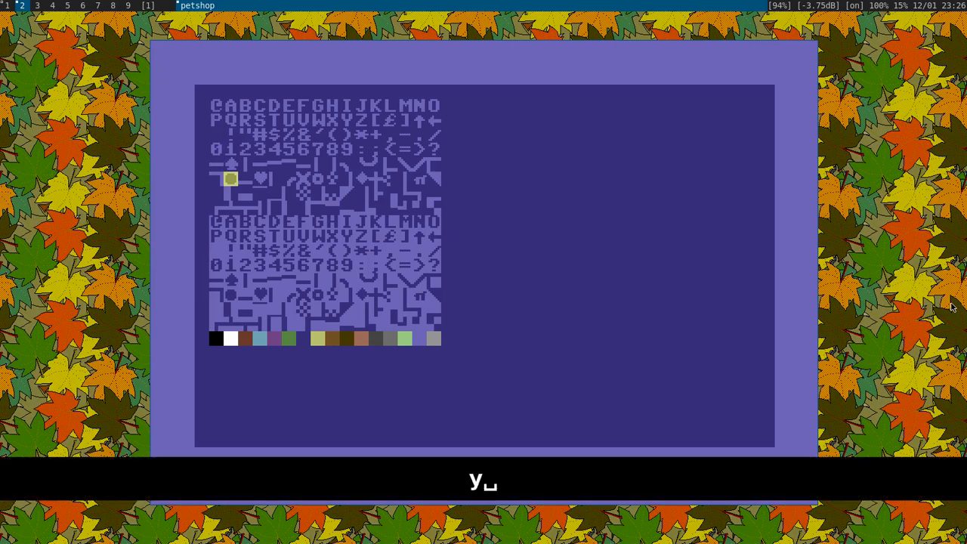
key(y)
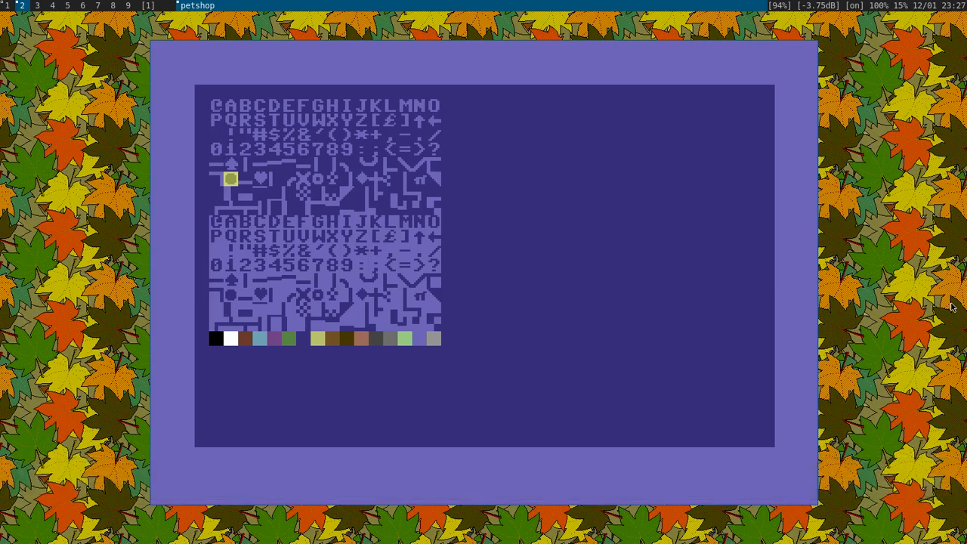
key(Return)
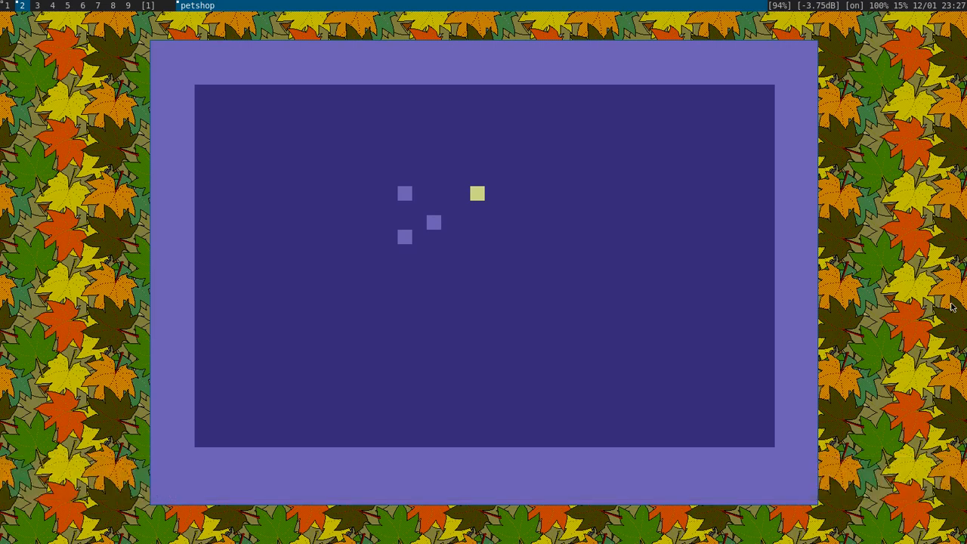
key(Return)
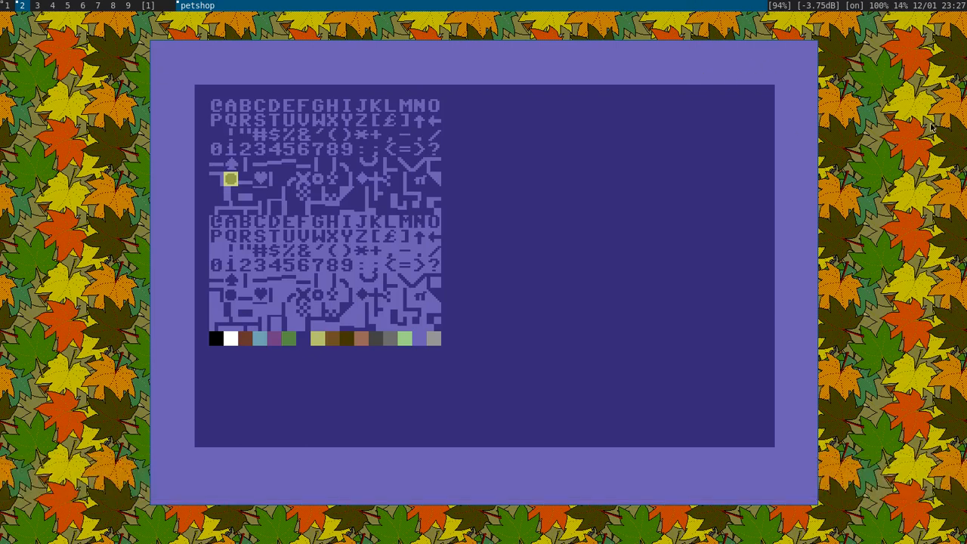
key(Return)
- Place three circles in one column, starting at the cursor, the second two rows down and the third three rows below that
key(f)
key(j)
key(j)
key(f)
key(j)
key(j)
key(j)
key(f)
key(j)
key(j)
key(k)
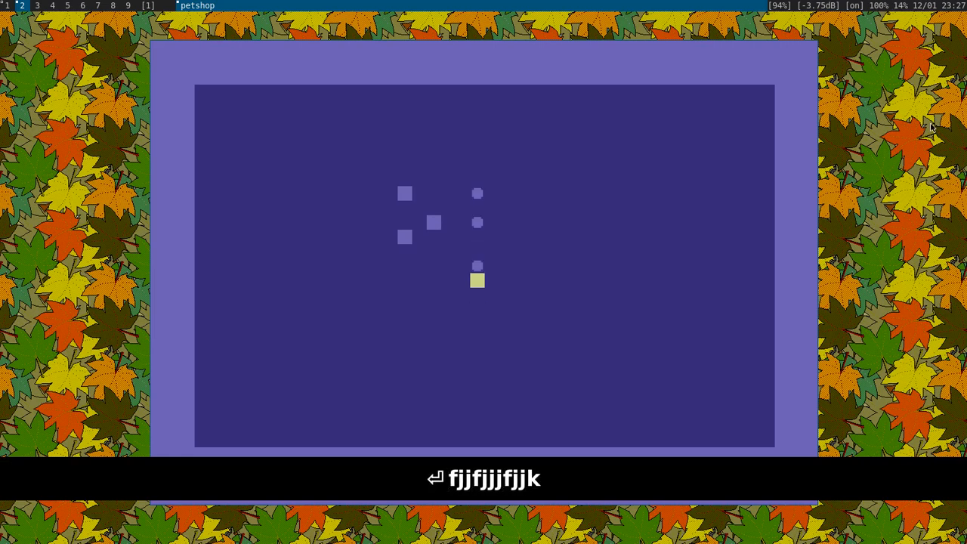
- Enlarge the cursor to a block 7 cells wide and 10 tall, three columns right of the top circle, and reset it to one cell
key(k)
key(k)
key(k)
key(k)
key(k)
key(k)
key(l)
key(l)
key(l)
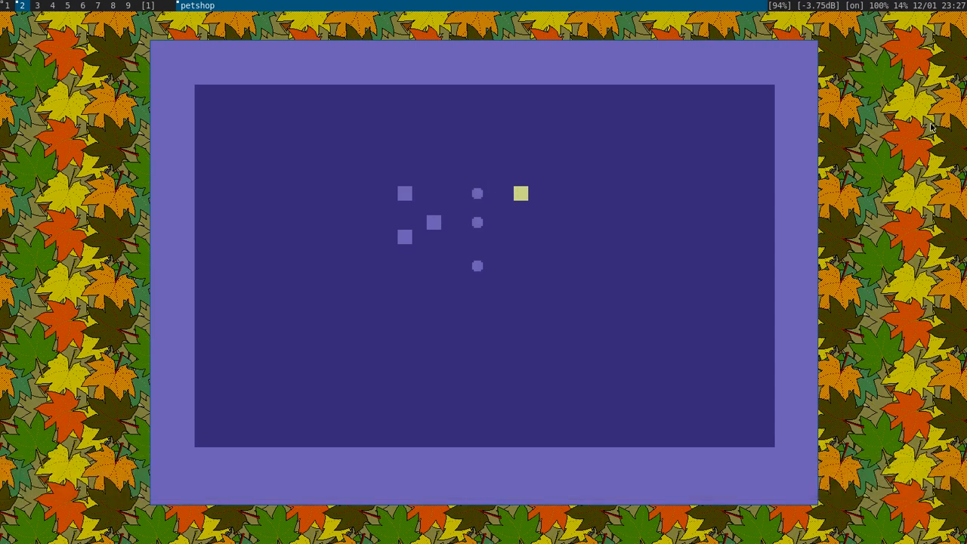
key(shift+j)
key(shift+j)
key(shift+j)
key(shift+j)
key(shift+j)
key(shift+j)
key(shift+j)
key(shift+j)
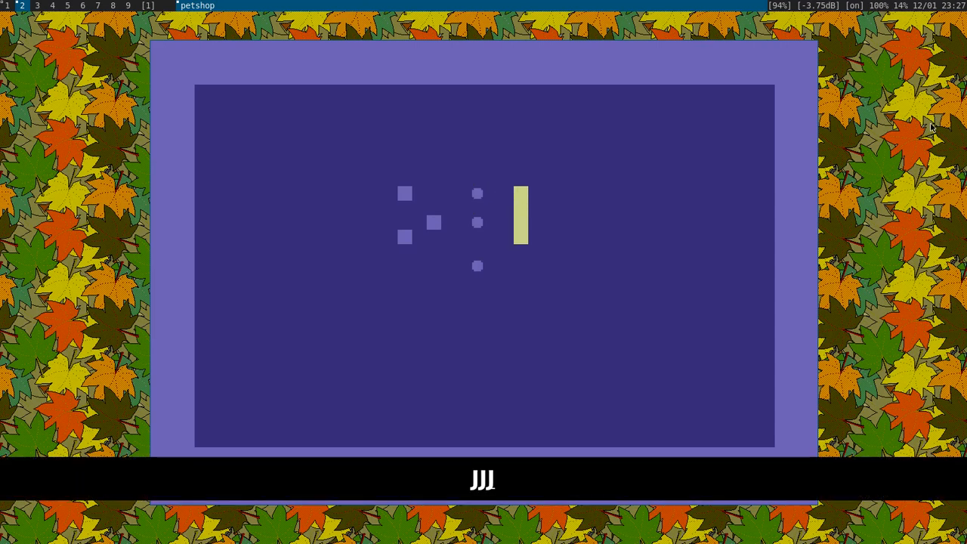
key(shift+j)
key(shift+l)
key(shift+l)
key(shift+l)
key(shift+l)
key(shift+l)
key(shift+l)
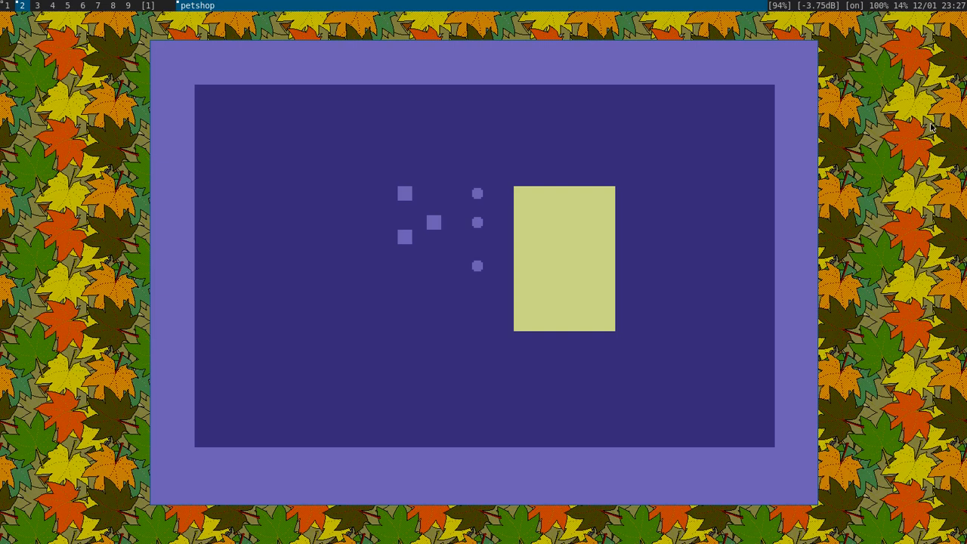
key(BackSpace)
key(j)
key(j)
key(k)
key(Left)
key(Right)
key(Right)
key(Right)
key(Up)
key(Down)
key(Up)
key(Down)
key(Down)
key(Left)
key(Up)
key(Up)
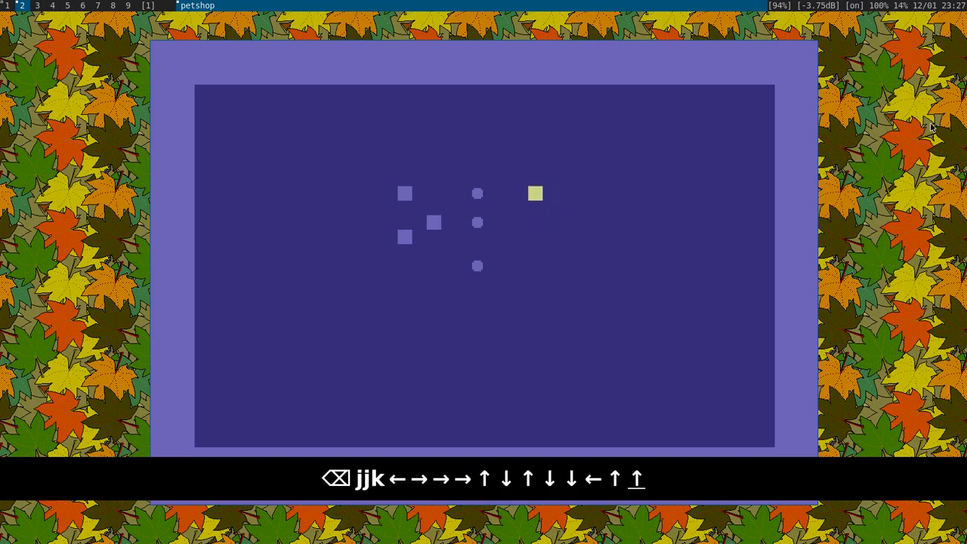
key(Down)
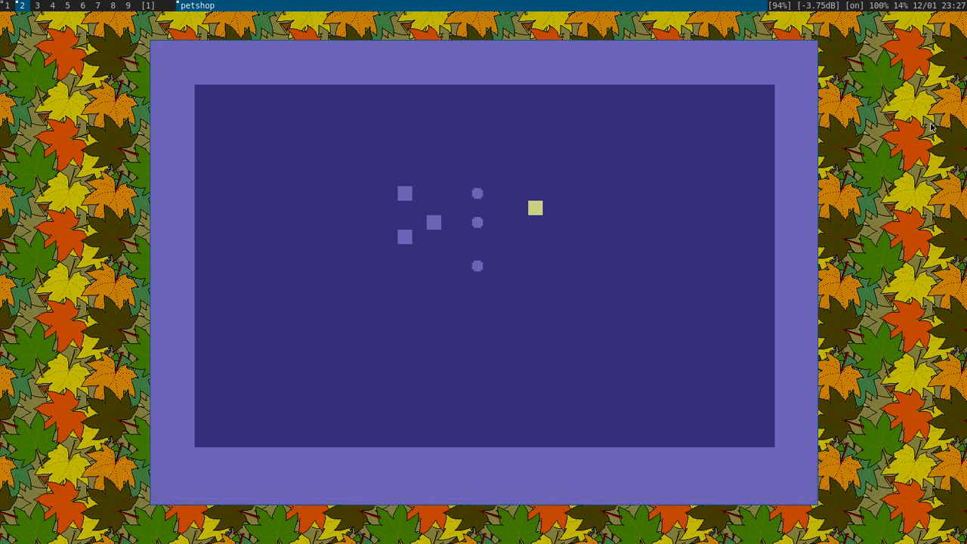
- Fill a block 7 cells wide and 6 tall with circles, starting four columns right of the top circle, and reset the cursor to one cell
key(h)
key(h)
key(h)
key(h)
key(k)
key(shift+j)
key(shift+j)
key(shift+j)
key(shift+j)
key(shift+j)
key(shift+l)
key(shift+l)
key(shift+l)
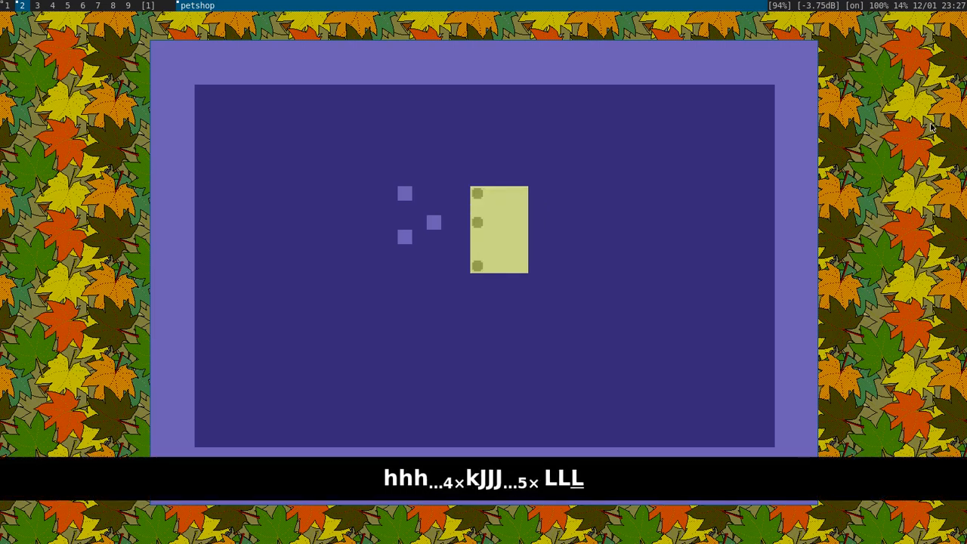
key(shift+l)
key(shift+l)
key(shift+l)
key(l)
key(l)
key(l)
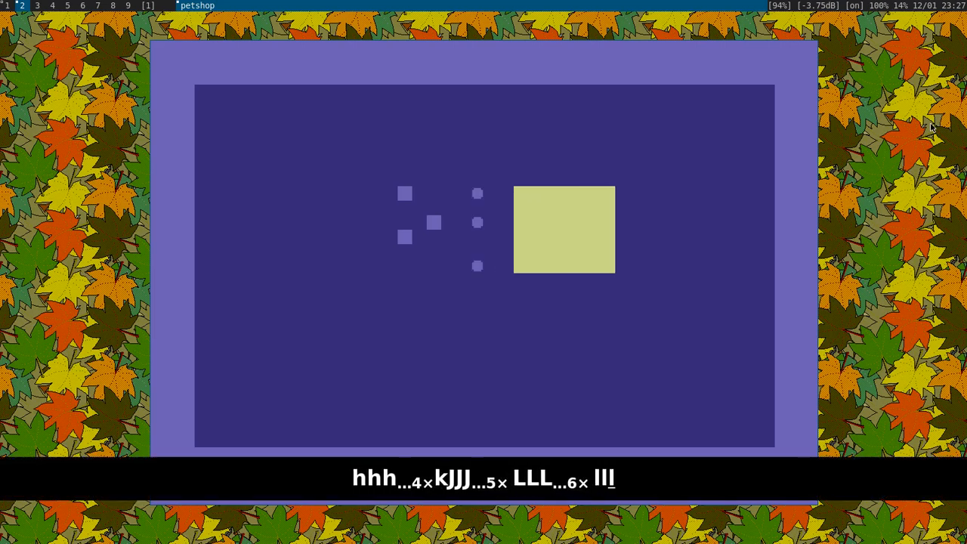
key(l)
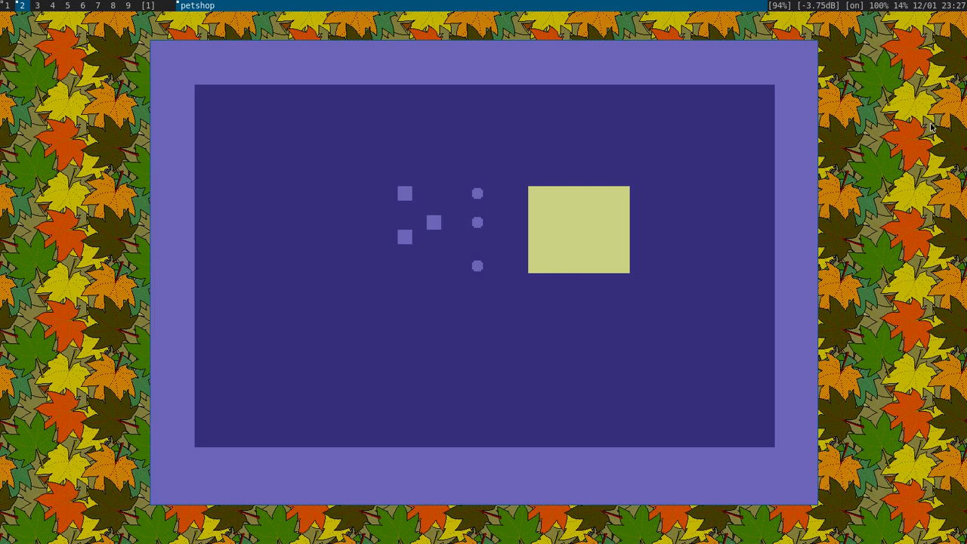
key(f)
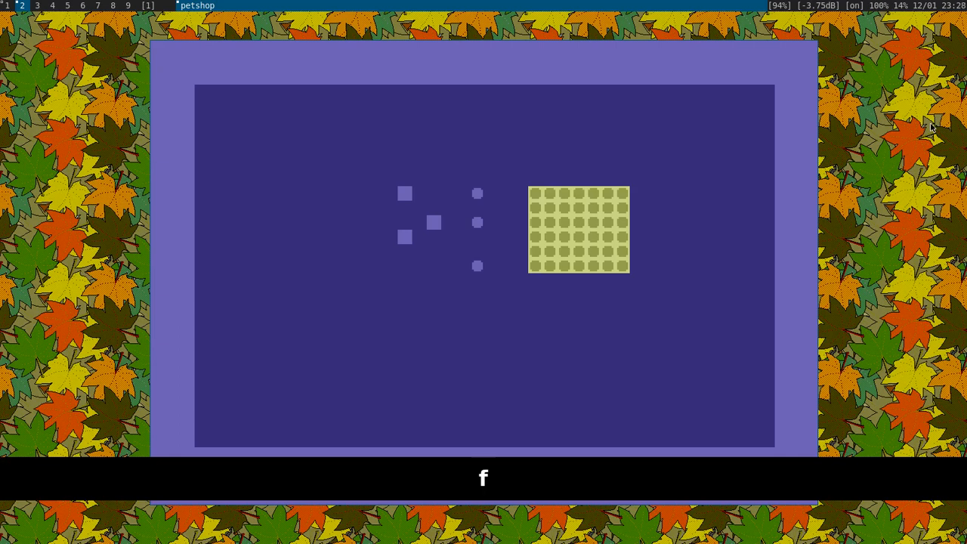
key(BackSpace)
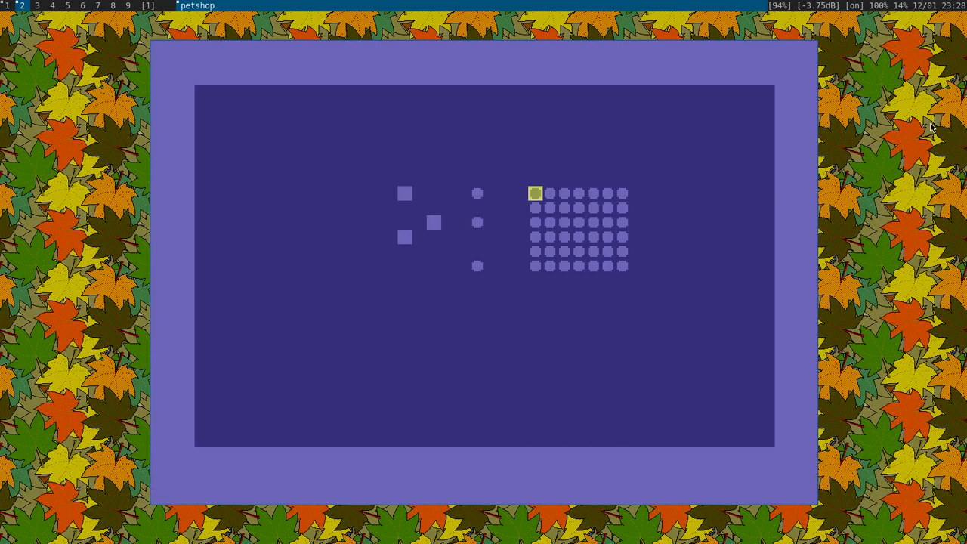
- Copy the block 7 cells wide and 6 tall that encloses the three squares and the column of three circles
key(shift+j)
key(shift+j)
key(shift+j)
key(shift+j)
key(shift+j)
key(shift+l)
key(shift+l)
key(shift+l)
key(shift+l)
key(shift+l)
key(shift+l)
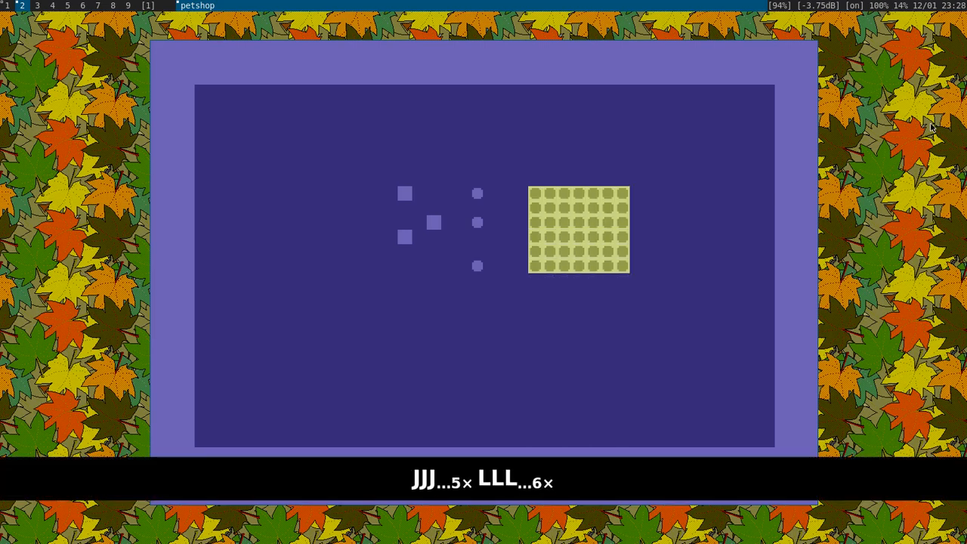
key(h)
key(h)
key(h)
key(h)
key(h)
key(h)
key(h)
key(h)
key(h)
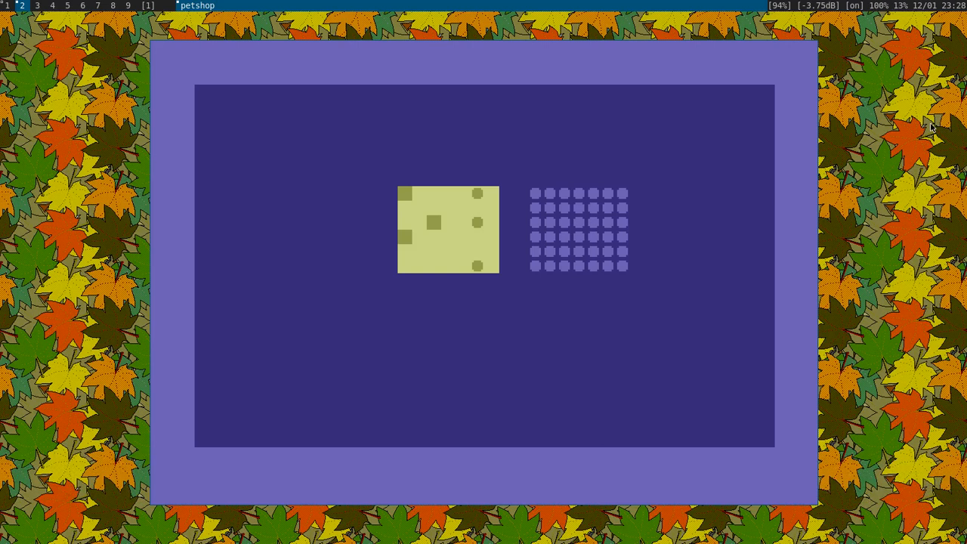
key(y)
key(k)
key(k)
key(k)
key(k)
key(k)
key(k)
key(k)
key(k)
key(k)
key(k)
key(k)
key(k)
key(k)
key(k)
key(j)
key(j)
key(j)
key(j)
key(j)
key(j)
key(j)
key(j)
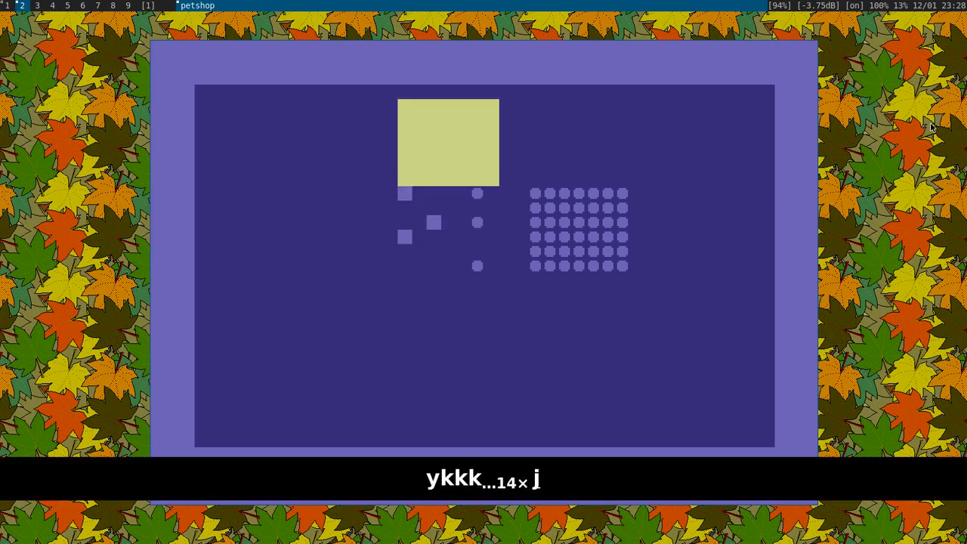
key(k)
key(space)
key(space)
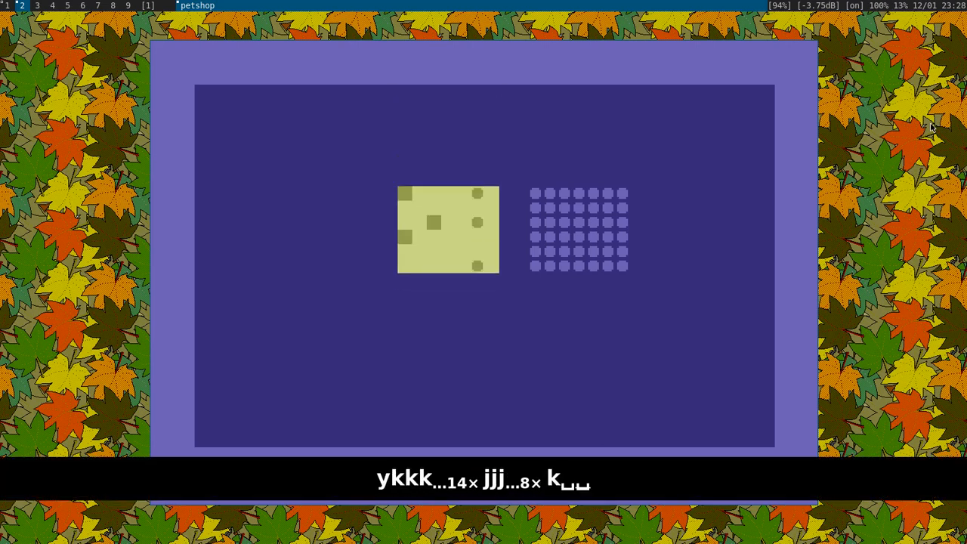
- Fill a region 23 cells wide and 25 tall, starting at the canvas's top-left cell, with repeats of the copied block
key(k)
key(k)
key(k)
key(k)
key(k)
key(k)
key(k)
key(k)
key(k)
key(h)
key(h)
key(h)
key(h)
key(h)
key(h)
key(h)
key(h)
key(h)
key(h)
key(h)
key(h)
key(h)
key(h)
key(h)
key(h)
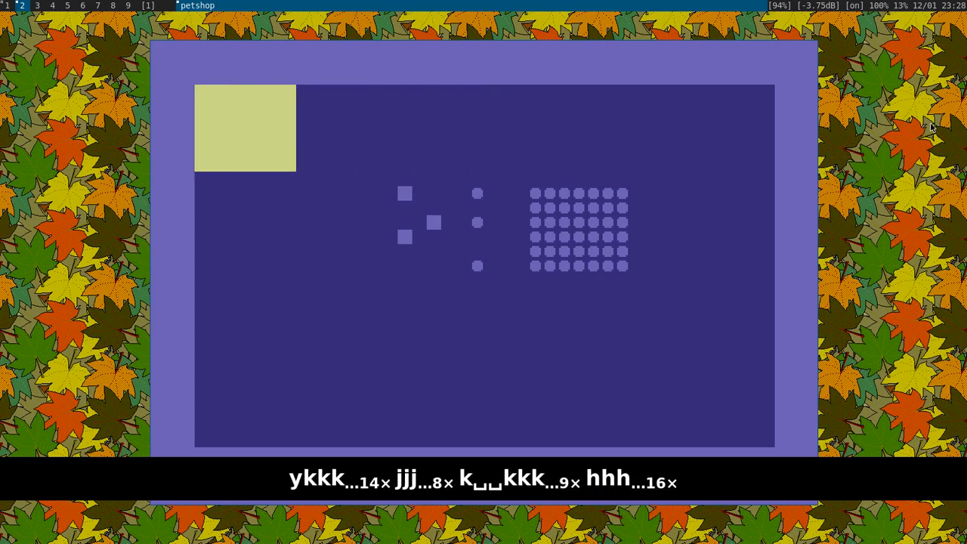
key(shift+j)
key(shift+j)
key(shift+j)
key(shift+j)
key(shift+j)
key(shift+j)
key(shift+j)
key(shift+j)
key(shift+j)
key(shift+j)
key(shift+j)
key(shift+j)
key(shift+j)
key(shift+j)
key(shift+j)
key(shift+j)
key(shift+j)
key(shift+j)
key(shift+j)
key(shift+j)
key(shift+j)
key(shift+j)
key(shift+l)
key(shift+l)
key(shift+l)
key(shift+l)
key(shift+l)
key(shift+l)
key(shift+l)
key(shift+l)
key(shift+l)
key(shift+l)
key(shift+l)
key(shift+l)
key(shift+l)
key(shift+l)
key(shift+l)
key(shift+l)
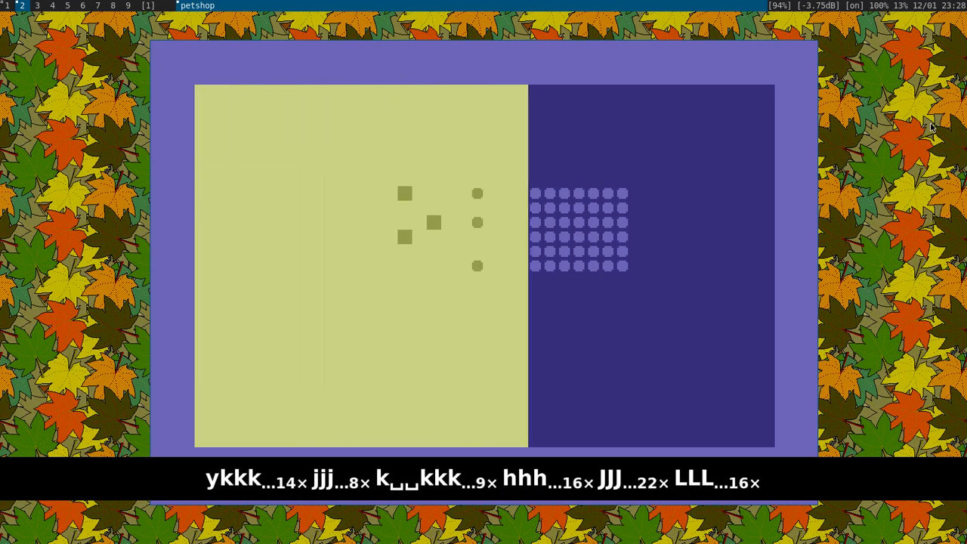
key(f)
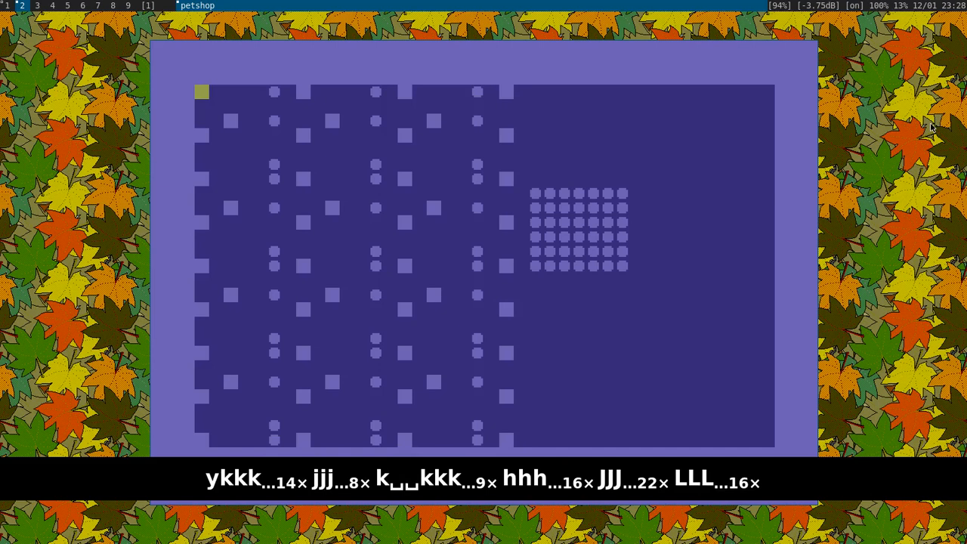
- Move the one-cell cursor 28 columns right along the canvas's top row
key(l)
key(l)
key(l)
key(l)
key(l)
key(l)
key(l)
key(l)
key(l)
key(l)
key(l)
key(l)
key(l)
key(l)
key(l)
key(l)
key(l)
key(l)
key(l)
key(l)
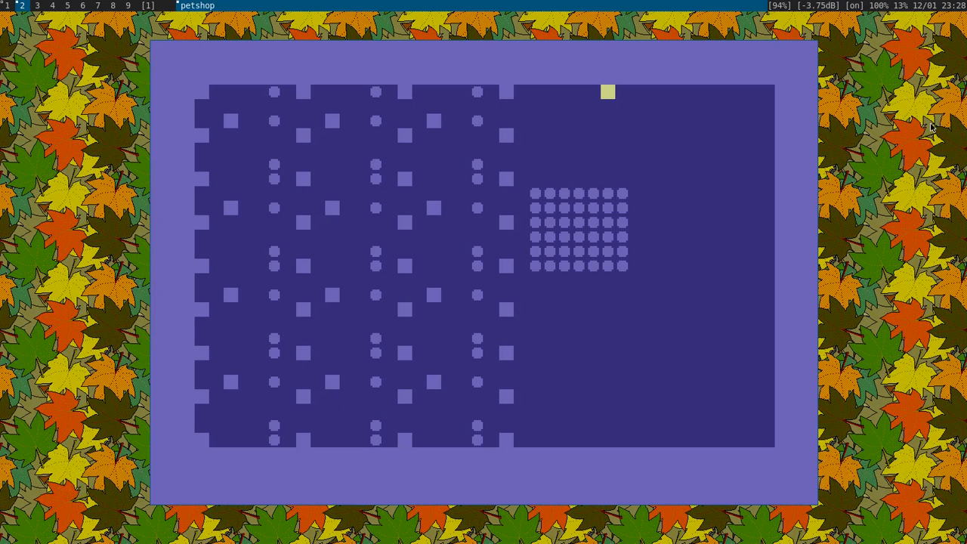
- Undo the pattern fill, the block of circles, the three single circles and the three squares
key(u)
key(u)
key(u)
key(u)
key(u)
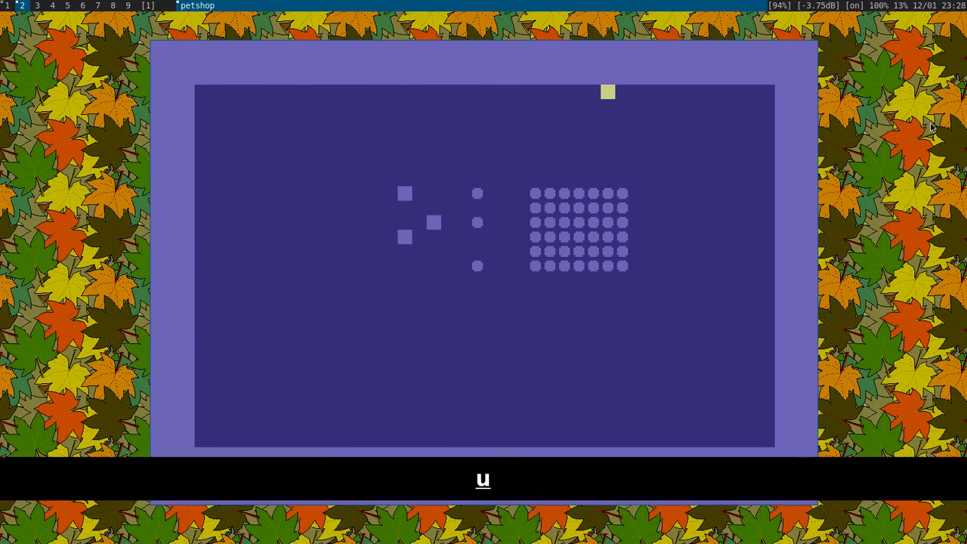
key(u)
key(u)
key(u)
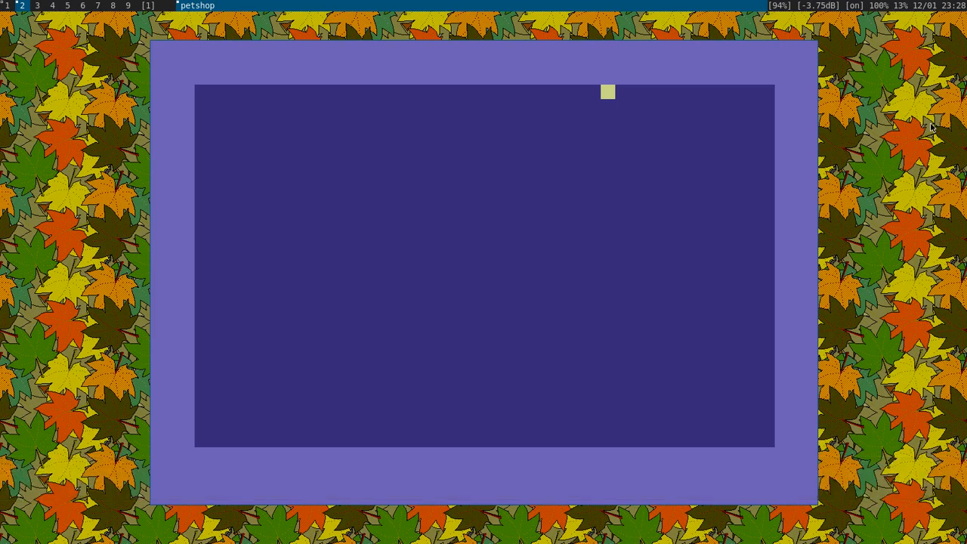
- Redo the three squares, the three single circles and the block of circles
key(shift+u)
key(shift+u)
key(shift+u)
key(shift+u)
key(shift+u)
key(shift+u)
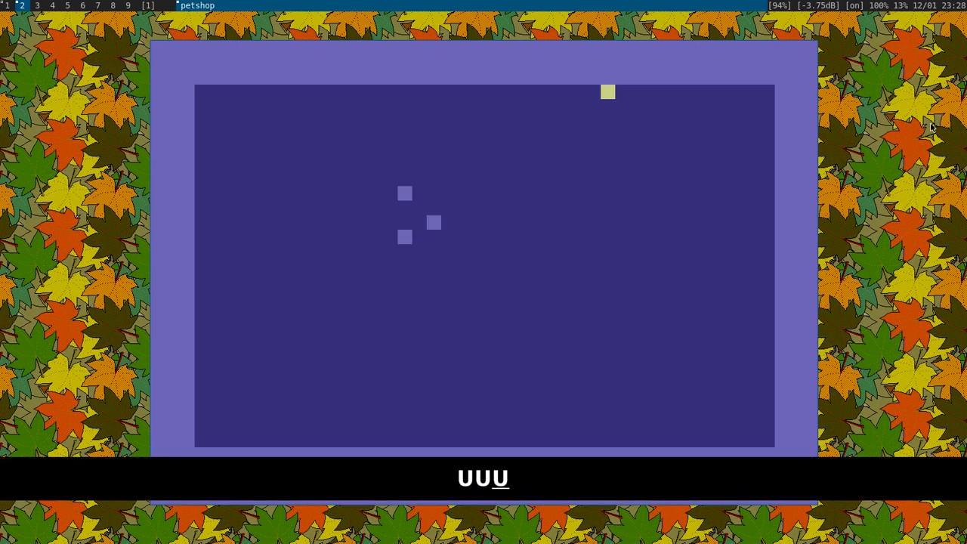
key(shift+u)
- Undo the redone squares and circles again until the canvas is blank
key(u)
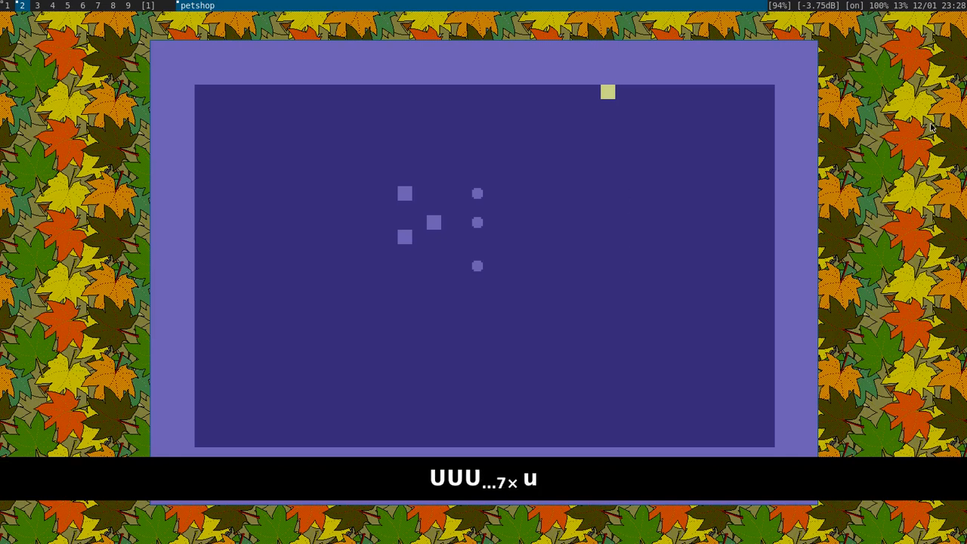
key(u)
key(u)
key(u)
key(u)
key(u)
key(u)
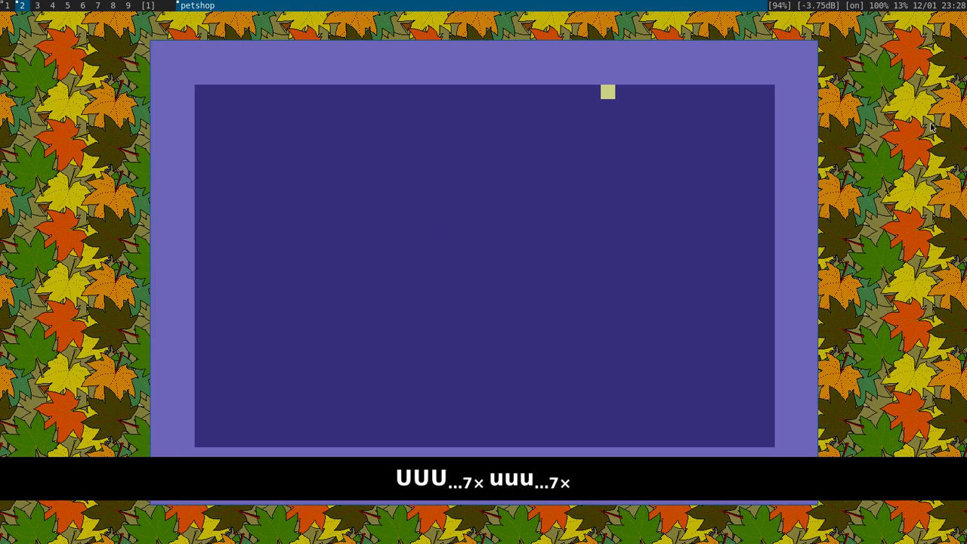
- Pick the solid block before the exclamation mark in the palette's reversed character set
key(Return)
key(k)
key(k)
key(k)
key(k)
key(j)
key(j)
key(j)
key(j)
key(j)
key(j)
key(j)
key(j)
key(j)
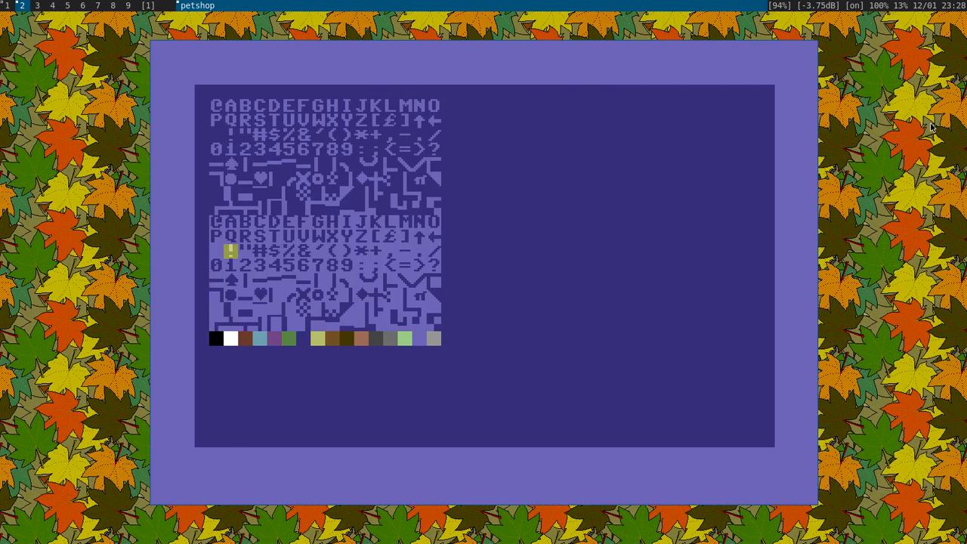
key(k)
key(k)
key(k)
key(k)
key(j)
key(j)
key(j)
key(j)
key(h)
key(Return)
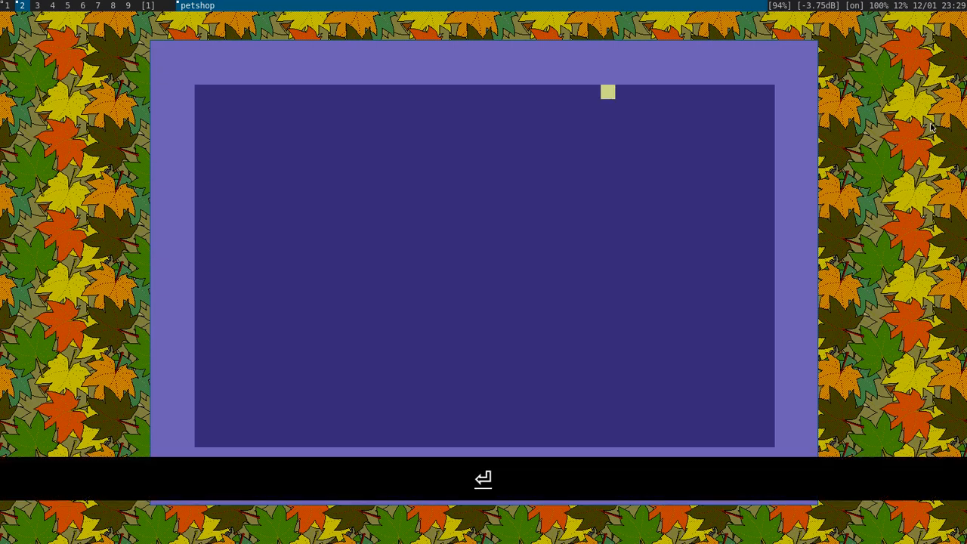
- Move the cursor four rows down the canvas and pick the non-reversed heart character from the palette
key(j)
key(j)
key(j)
key(j)
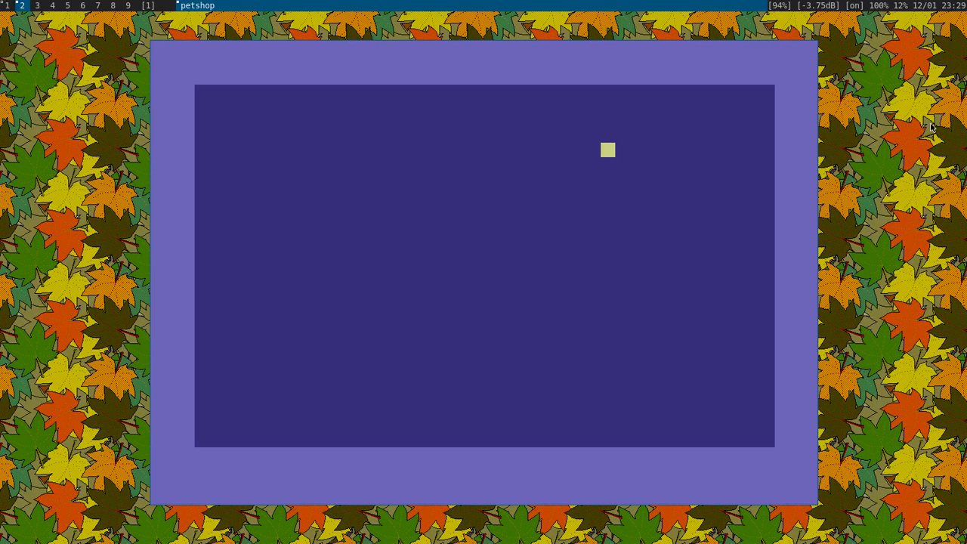
key(Return)
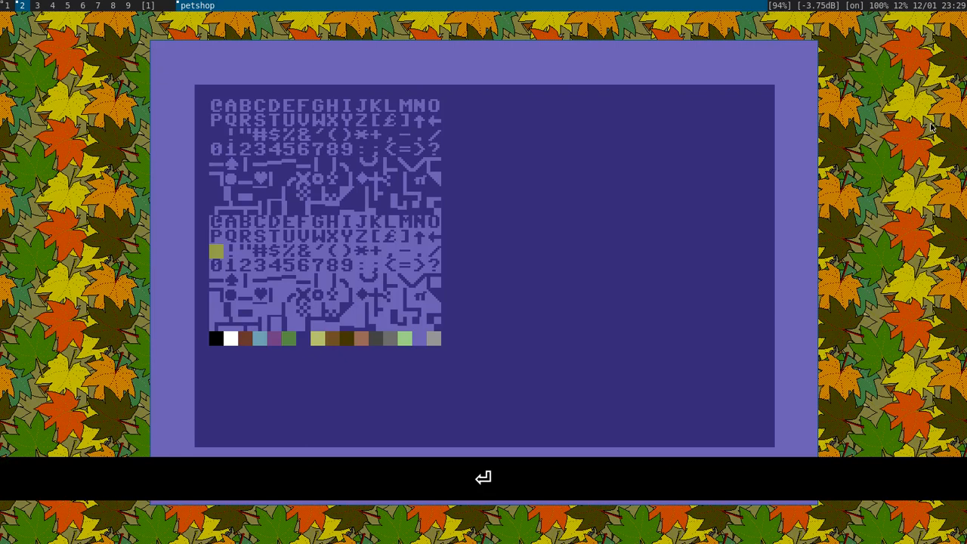
key(j)
key(j)
key(k)
key(k)
key(k)
key(k)
key(k)
key(k)
key(k)
key(l)
key(l)
key(l)
key(Return)
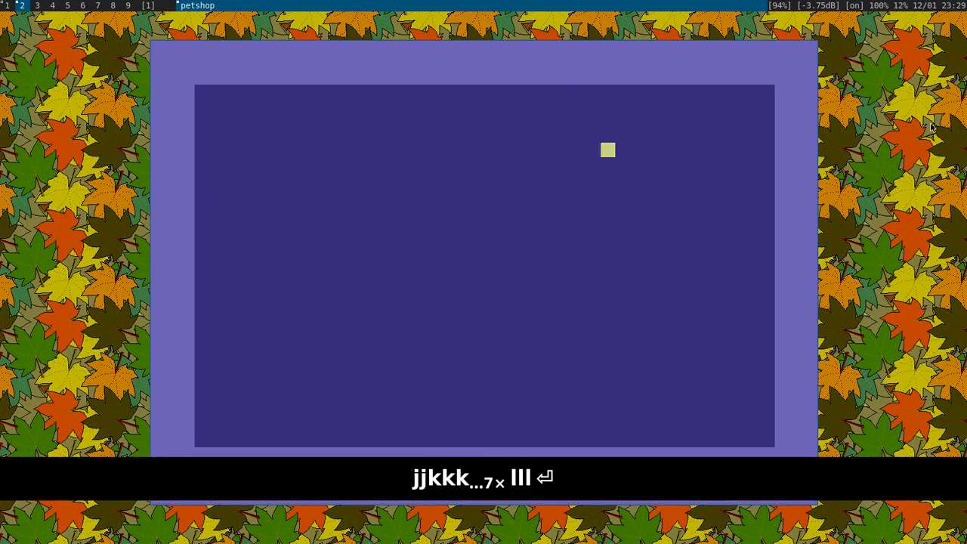
- Place a heart character on the canvas 14 cells to the left of the current cursor position
key(h)
key(h)
key(h)
key(h)
key(h)
key(h)
key(h)
key(h)
key(h)
key(h)
key(h)
key(h)
key(h)
key(h)
key(f)
key(j)
key(j)
key(k)
key(k)
- Pick the dark red swatch, third in the palette's colour row, and return the cursor to the heart
key(Return)
key(j)
key(j)
key(j)
key(j)
key(j)
key(j)
key(j)
key(j)
key(j)
key(j)
key(j)
key(j)
key(j)
key(j)
key(j)
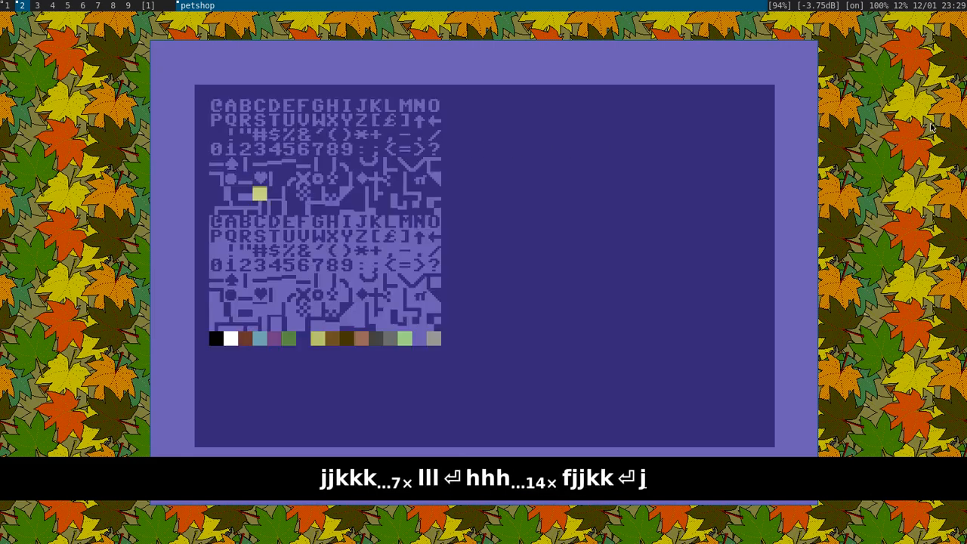
key(h)
key(Return)
key(j)
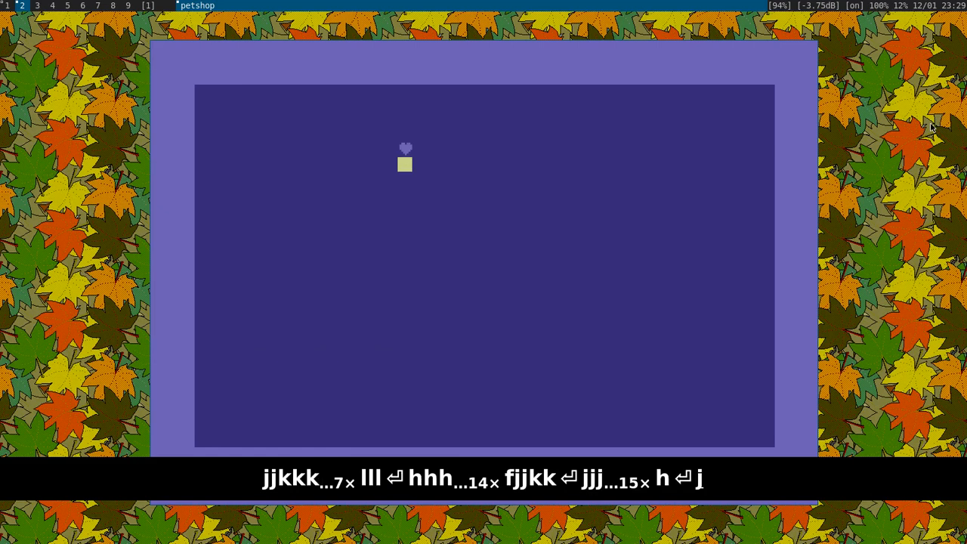
key(k)
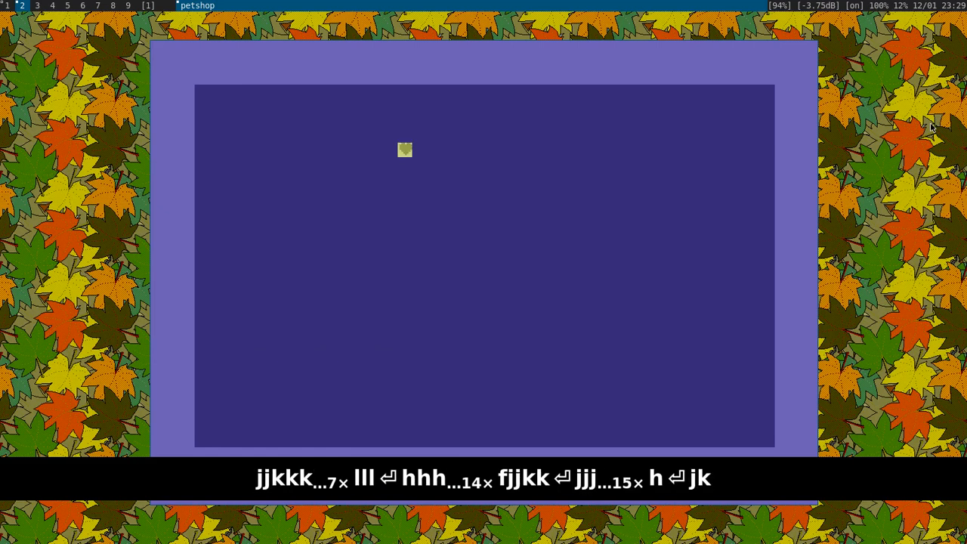
- Overwrite the heart with a solid dark red block
key(f)
key(j)
key(j)
key(j)
key(j)
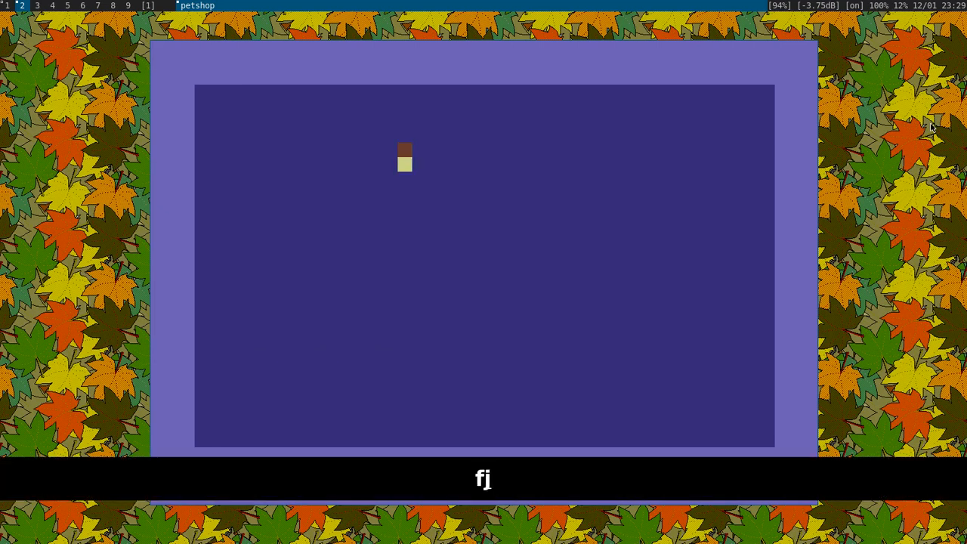
key(k)
key(k)
key(k)
- Look over the palette's colour row and keep the dark red swatch as the selection
key(Return)
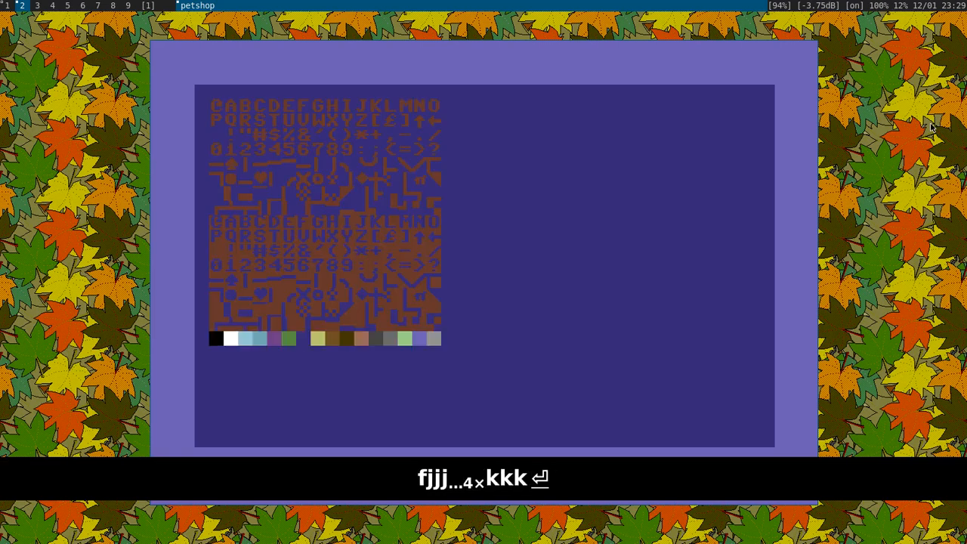
key(j)
key(k)
key(k)
key(j)
key(j)
key(h)
key(h)
key(h)
key(h)
key(h)
key(h)
key(l)
key(l)
key(l)
key(h)
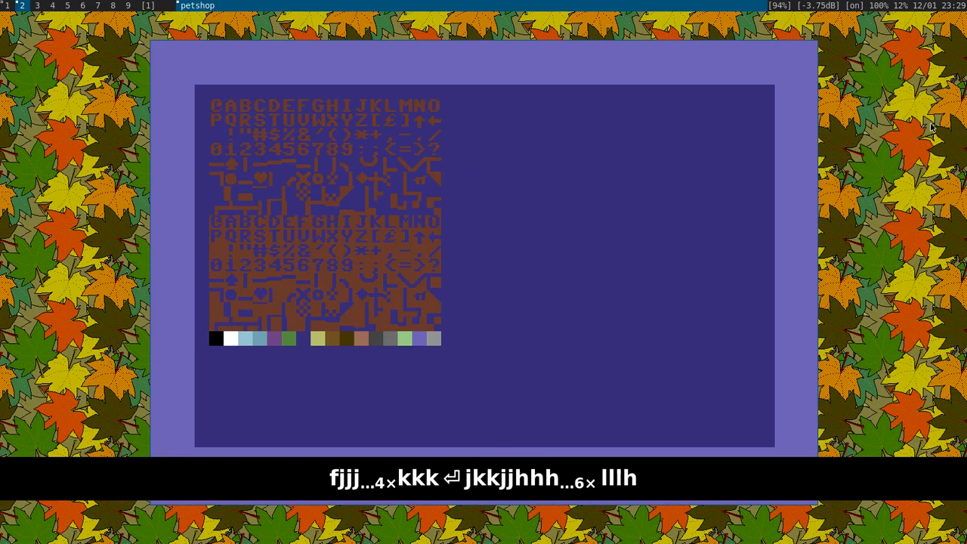
key(l)
key(h)
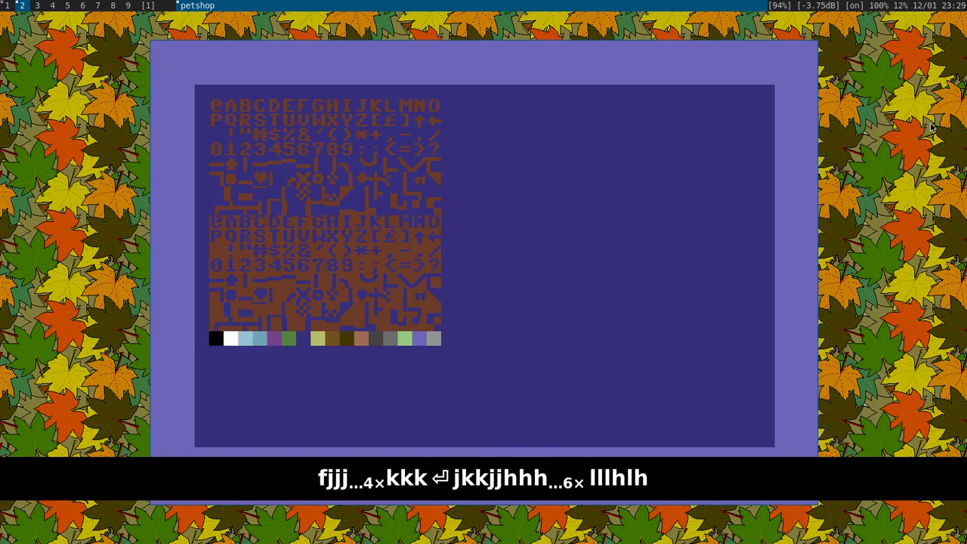
key(Return)
key(k)
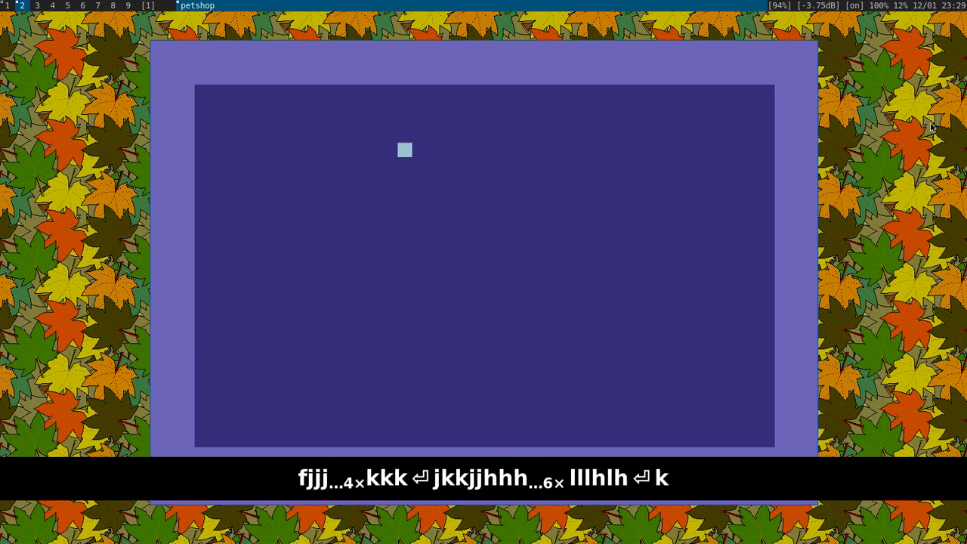
- Undo the solid block placed over the heart and put the cursor back on that cell
key(j)
key(j)
key(j)
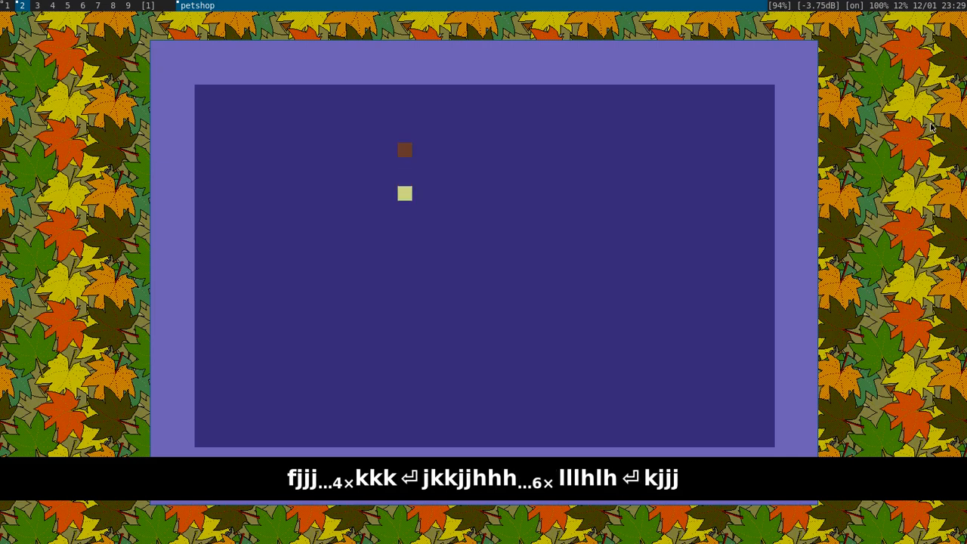
key(u)
key(k)
key(k)
key(k)
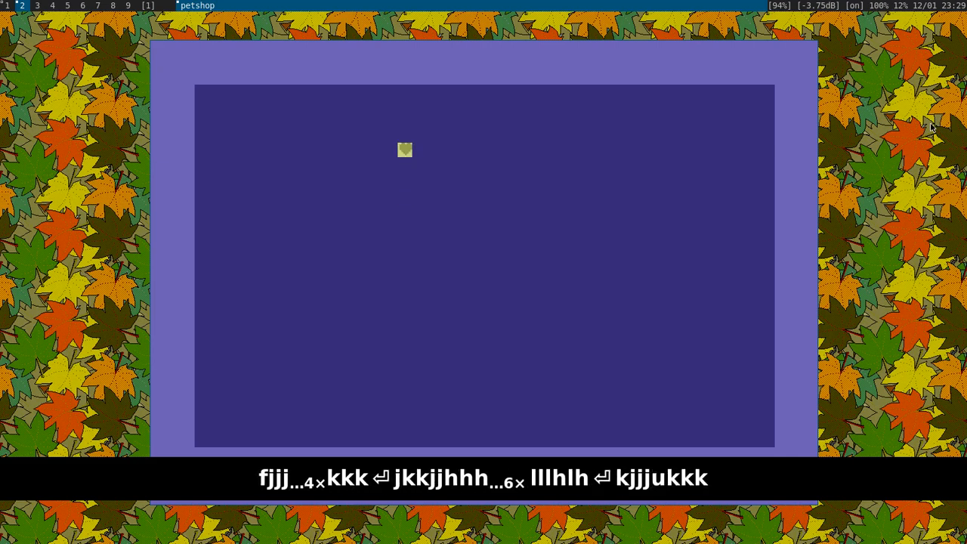
- Recolour the heart dark red while keeping its character shape
key(s)
key(j)
key(j)
key(j)
key(k)
key(k)
key(k)
- Extend the selection from the heart to four cells wide and three tall, and collapse it to one cell
key(shift+j)
key(shift+j)
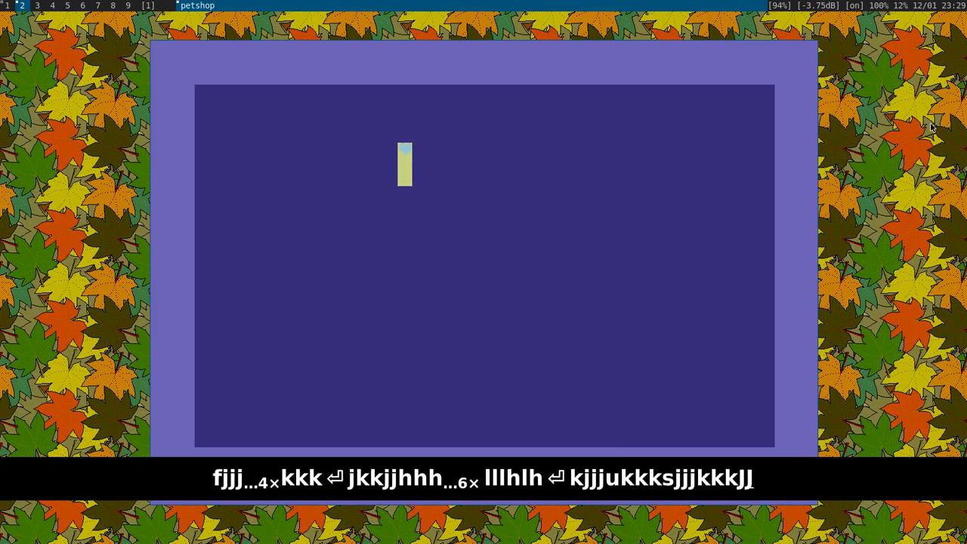
key(shift+l)
key(shift+l)
key(shift+l)
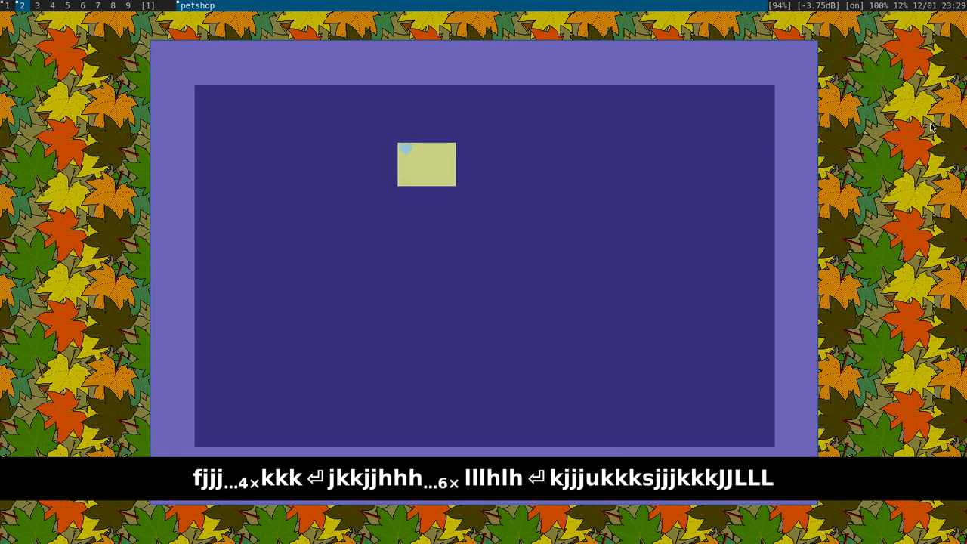
key(Escape)
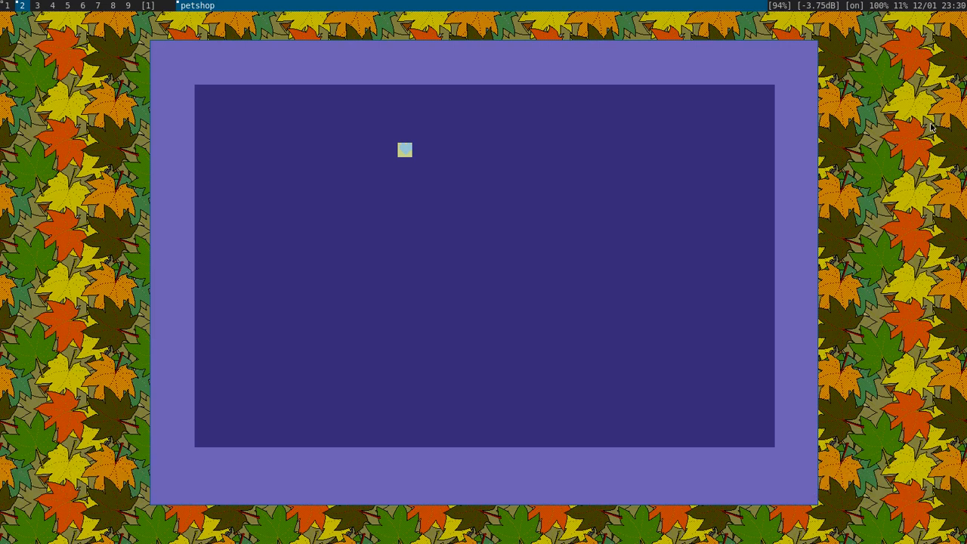
- Copy the heart and paste only its shape three times in a column five cells to its right, spaced three rows apart
key(j)
key(k)
key(l)
key(l)
key(l)
key(l)
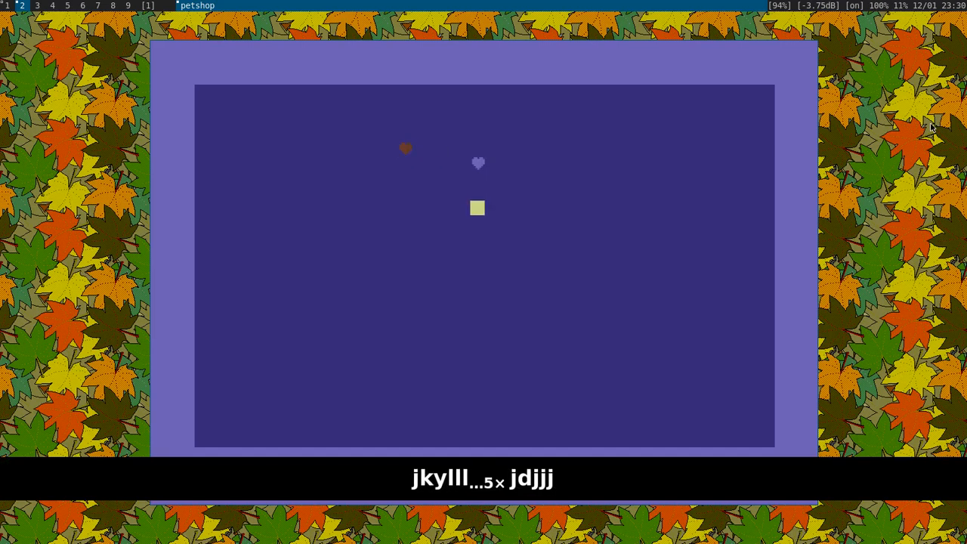
key(d)
key(l)
key(l)
key(l)
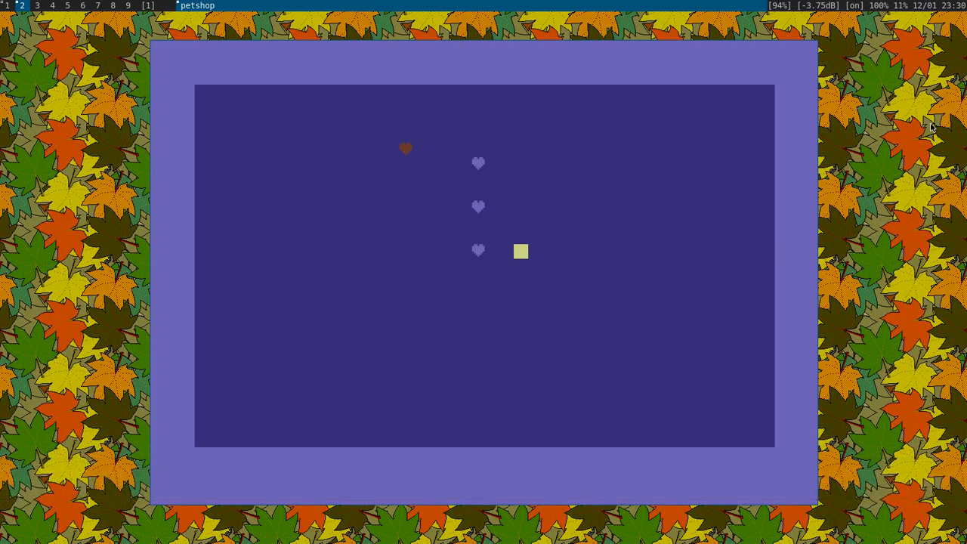
- Pick a graphics character from the lower rows of the palette's reversed character set
key(Return)
key(k)
key(k)
key(k)
key(k)
key(k)
key(k)
key(k)
key(k)
key(k)
key(l)
key(l)
key(l)
key(l)
key(l)
key(l)
key(l)
key(l)
key(l)
key(l)
key(l)
key(l)
key(l)
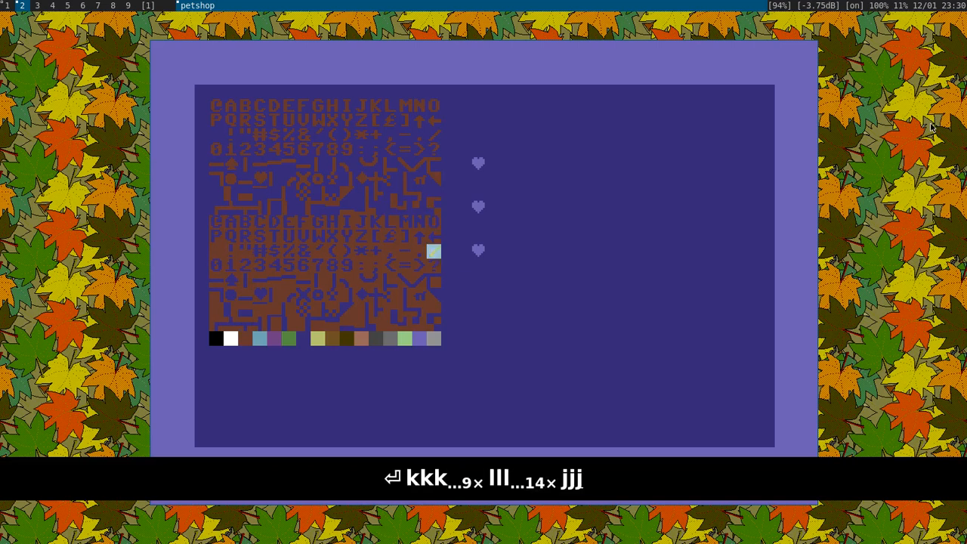
key(j)
key(h)
key(h)
key(h)
key(h)
key(h)
key(h)
key(Return)
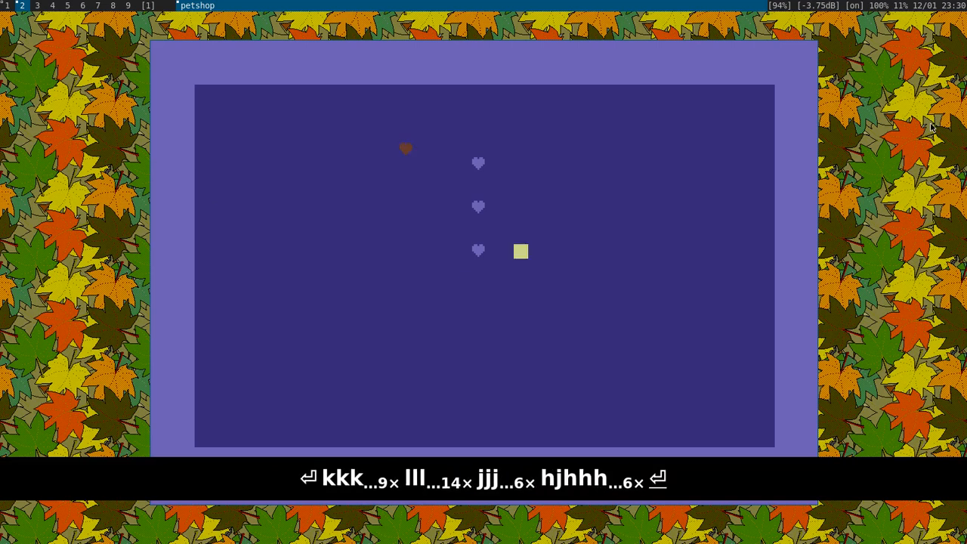
- Place two dark red diagonal wedges seven rows below and right of the lowest heart, the second one cell up and right of the first
key(Return)
key(l)
key(Return)
key(j)
key(j)
key(j)
key(j)
key(j)
key(j)
key(f)
key(k)
key(l)
key(f)
- Move to the cell right of the upper wedge and pick the solid block character from the palette
key(k)
key(l)
key(j)
key(Return)
key(k)
key(k)
key(k)
key(h)
key(h)
key(h)
key(h)
key(h)
key(h)
key(h)
key(h)
key(k)
key(h)
key(Return)
- Fill seven cells right of the wedges with solid blocks, three in the upper row and four in the lower row
key(f)
key(l)
key(f)
key(l)
key(f)
key(j)
key(f)
key(h)
key(f)
key(h)
key(f)
key(f)
- Copy the lower wedge and paste it one cell down and to its left
key(h)
key(y)
key(j)
key(h)
key(f)
key(h)
- Copy a solid block and paste it into three adjoining cells in the row below, ending diagonally beneath the lower wedge
key(j)
key(k)
key(l)
key(l)
key(k)
key(l)
key(y)
key(h)
key(h)
key(j)
key(h)
key(l)
key(f)
key(h)
key(f)
key(h)
key(f)
- Copy the lower wedge and paste it at the left end of the new three-block row
key(l)
key(k)
key(l)
key(l)
key(y)
key(h)
key(h)
key(j)
key(h)
key(h)
key(f)
- Copy the leftmost wedge and paste it into the cell directly below
key(j)
key(k)
key(y)
key(j)
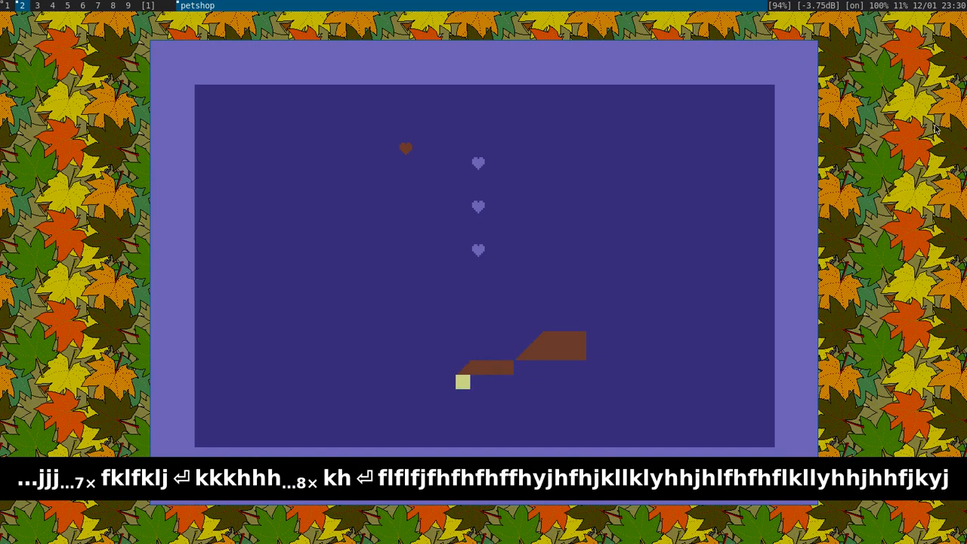
key(f)
- Rotate the bottom wedge clockwise through four quarter turns
key(x)
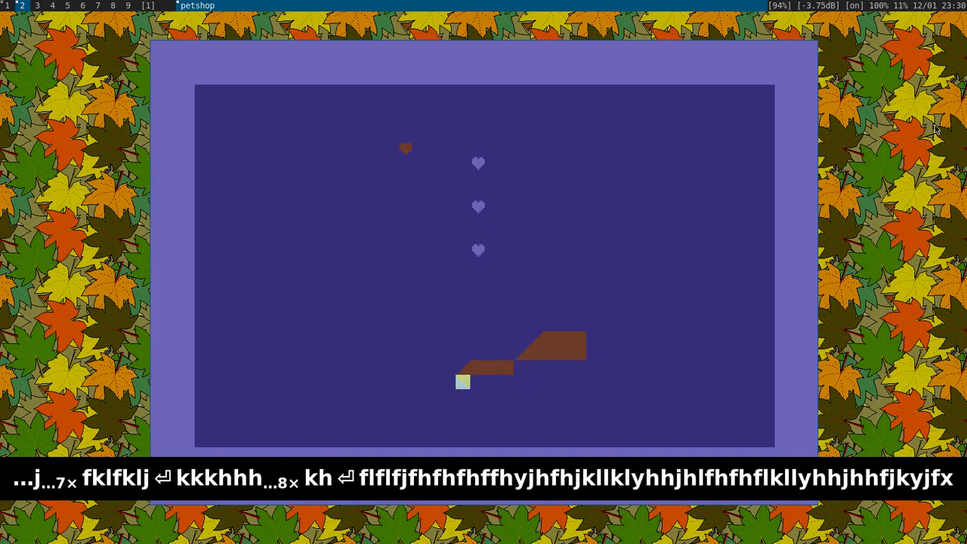
key(j)
key(k)
key(x)
key(x)
key(x)
key(j)
key(j)
key(k)
key(k)
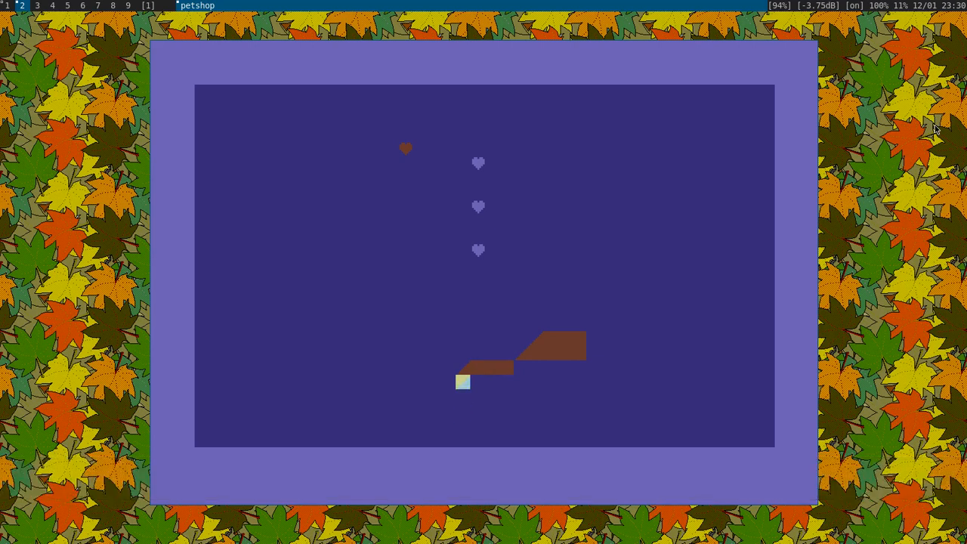
- Select the eleven-by-four-cell area around the whole brown shape and try to rotate it
key(k)
key(k)
key(k)
key(shift+j)
key(shift+j)
key(shift+j)
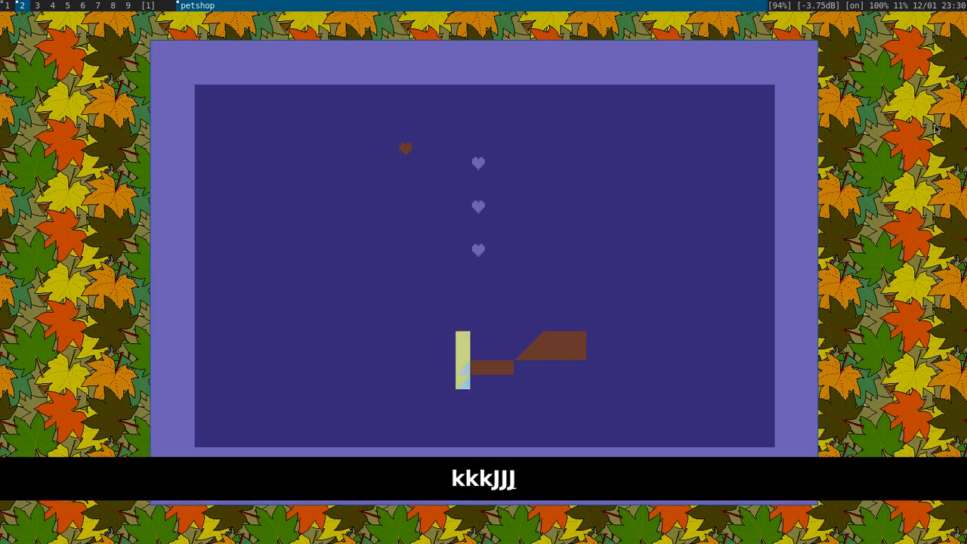
key(shift+l)
key(shift+l)
key(shift+l)
key(shift+l)
key(shift+l)
key(shift+l)
key(shift+l)
key(shift+l)
key(shift+l)
key(shift+l)
key(shift+l)
key(shift+l)
key(shift+h)
key(shift+h)
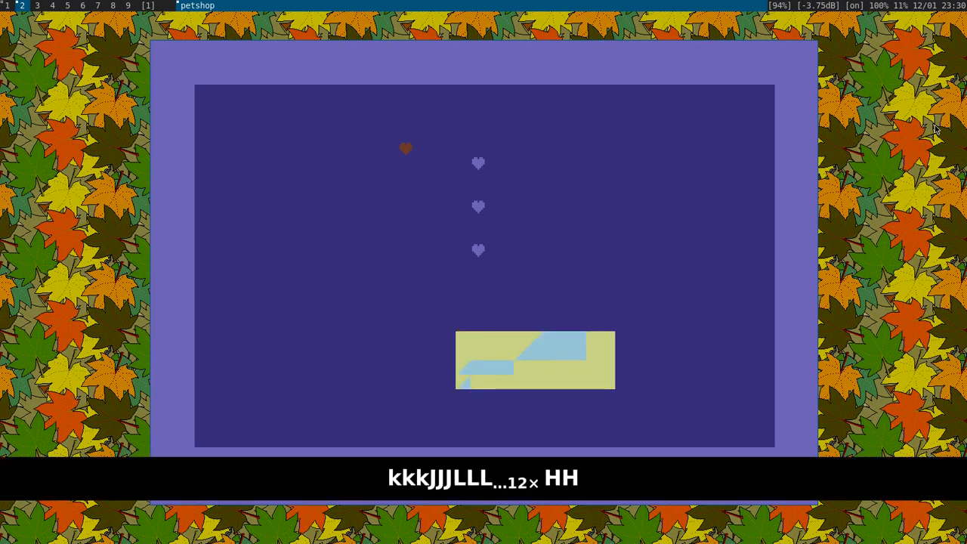
key(x)
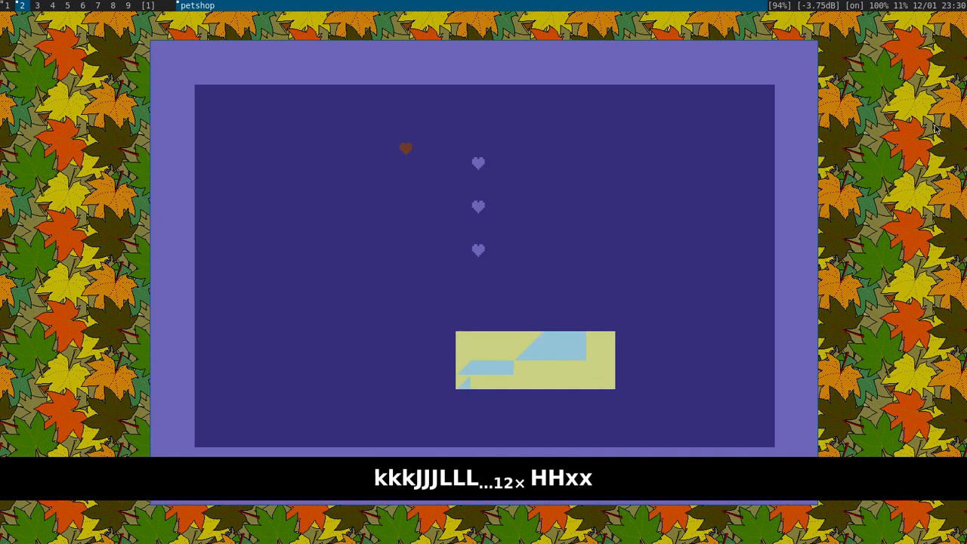
- Collapse the selection to the bottom wedge and rotate that wedge a quarter turn counterclockwise
key(j)
key(j)
key(j)
key(shift+x)
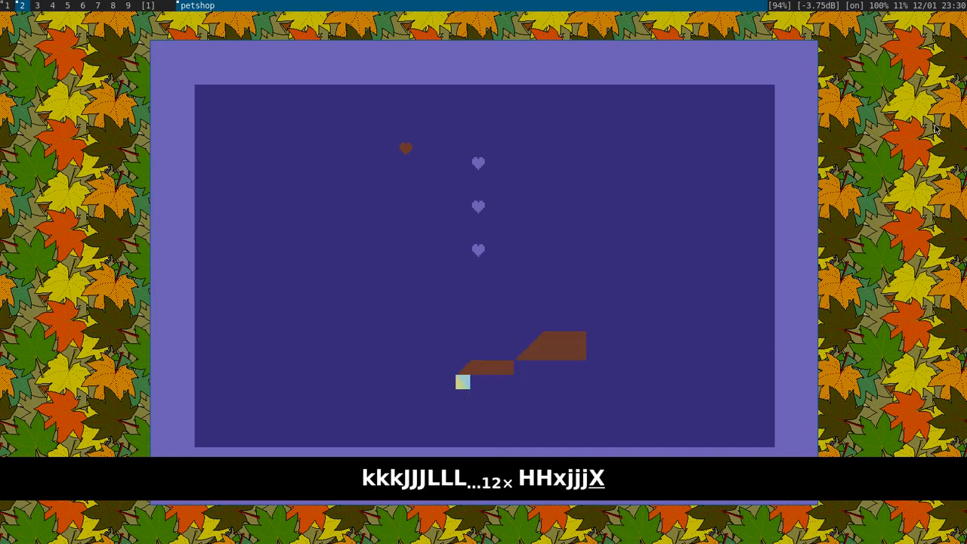
key(j)
key(k)
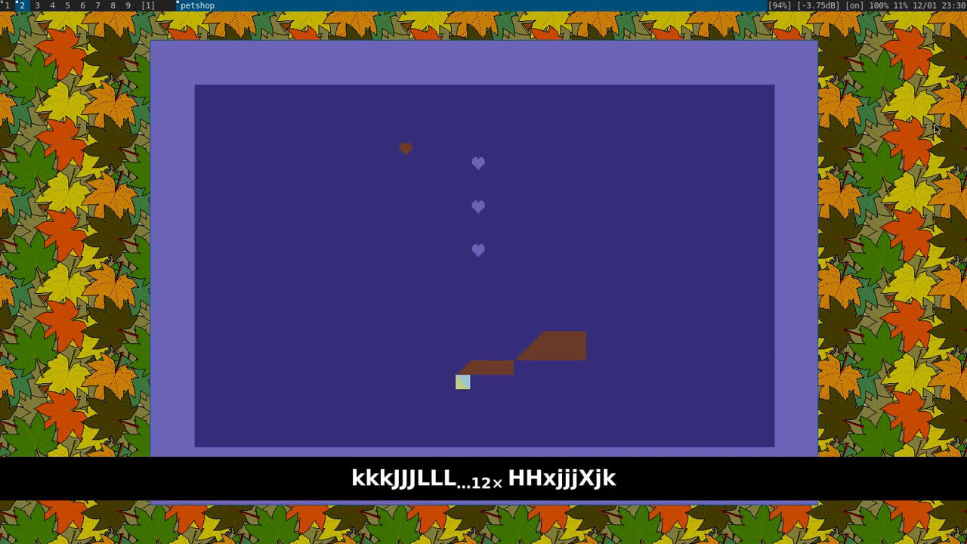
- Copy the row of three solid blocks beside the leftmost wedge and paste it directly underneath
key(k)
key(l)
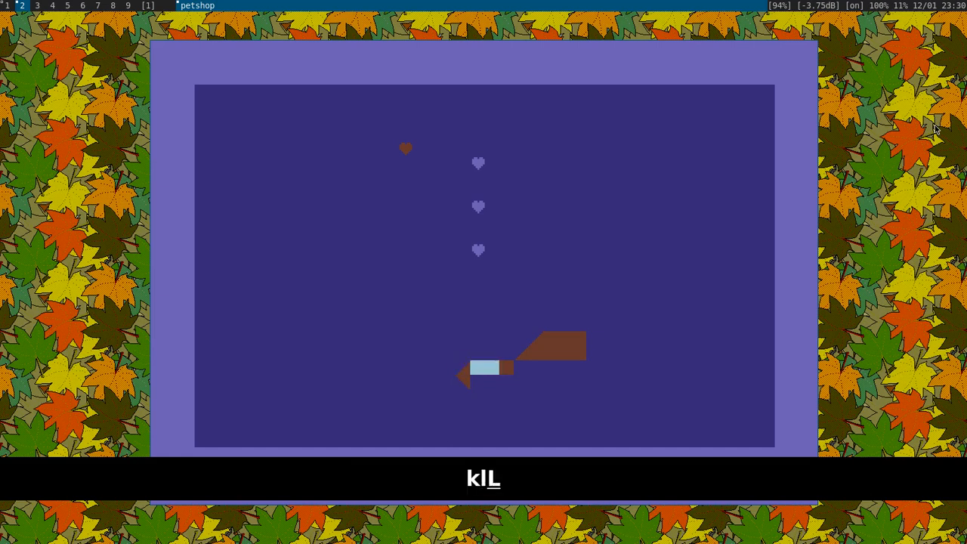
key(shift+l)
key(shift+l)
key(shift+h)
key(y)
key(j)
key(h)
key(l)
key(f)
- Paste the three-block strip repeatedly to fill the two lower rows out to the shape's right edge
key(k)
key(l)
key(l)
key(l)
key(f)
key(j)
key(l)
key(f)
key(h)
key(f)
key(l)
key(k)
key(l)
key(f)
key(j)
key(f)
key(k)
key(h)
key(k)
key(h)
key(j)
key(h)
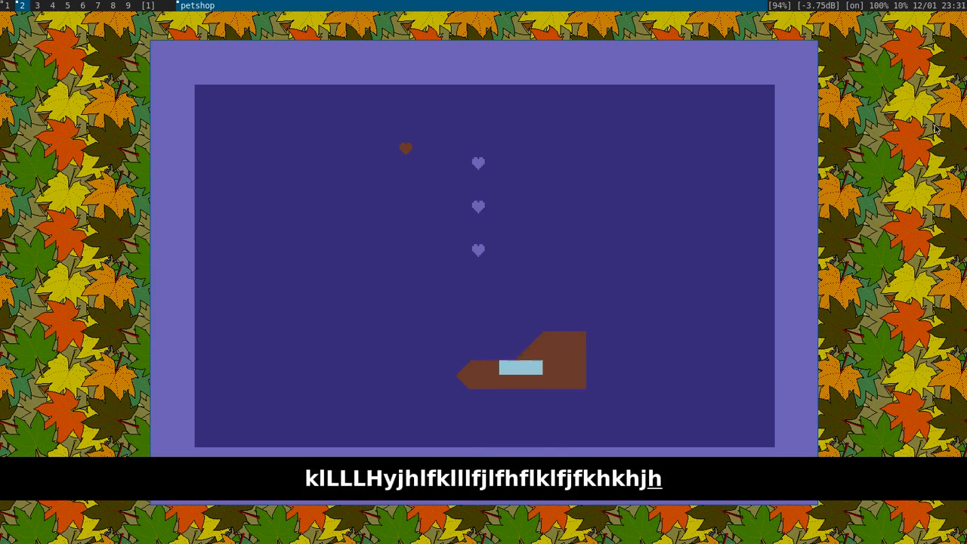
- Copy the nine-by-two-cell lower part of the brown shape, wedges included, and paste it three rows lower as a lower jaw
key(h)
key(h)
key(h)
key(shift+j)
key(shift+l)
key(shift+l)
key(shift+l)
key(shift+l)
key(shift+l)
key(shift+l)
key(y)
key(j)
key(j)
key(j)
key(f)
- Copy a five-by-two solid block from the brown shape and paste it between the two jaws to join them at the back
key(k)
key(k)
key(shift+h)
key(shift+h)
key(shift+h)
key(shift+h)
key(l)
key(l)
key(l)
key(l)
key(k)
key(y)
key(j)
key(f)
key(k)
key(j)
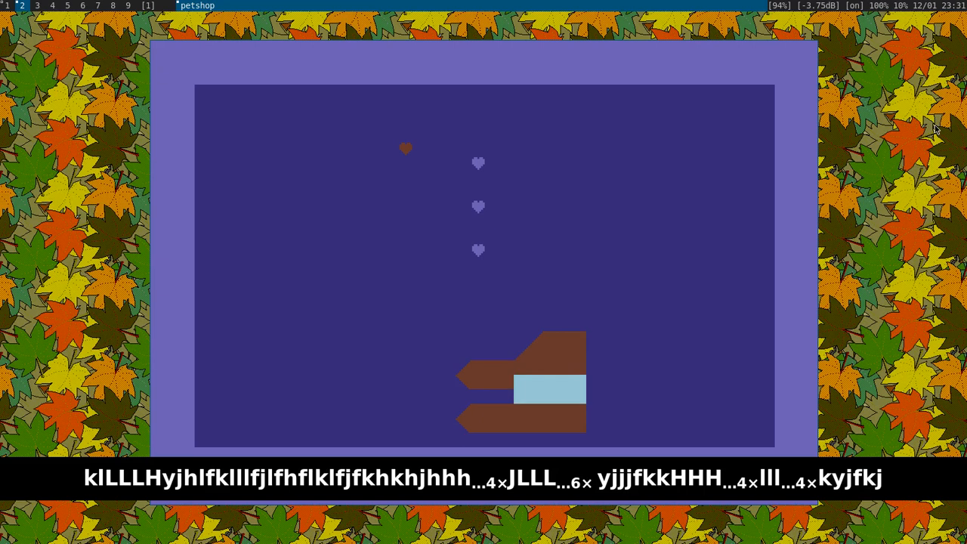
- Copy the five-by-two sloped top of the head, paste it two cells to the right, and mirror it horizontally
key(k)
key(k)
key(k)
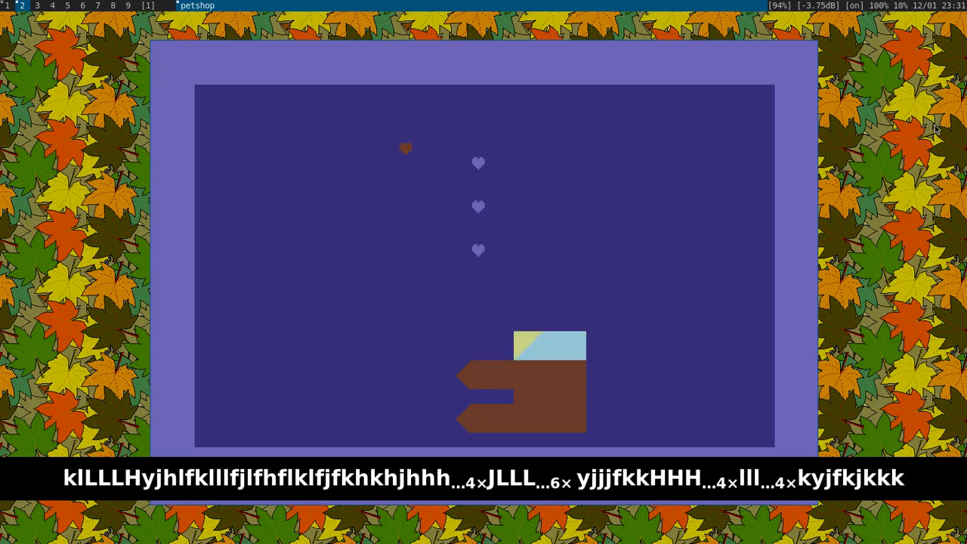
key(y)
key(l)
key(l)
key(f)
key(x)
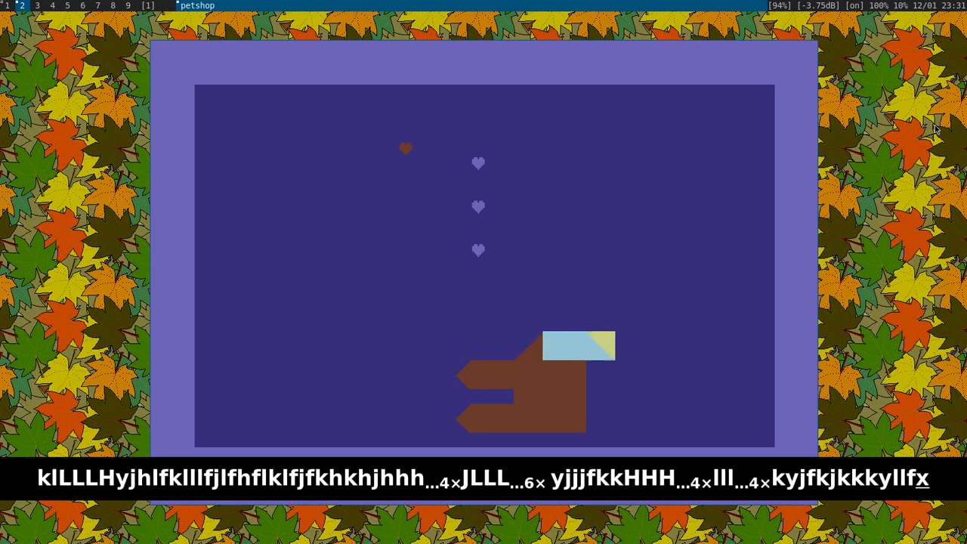
- Copy the solid five-by-two block below the sloped top and paste it repeatedly down the back, widening the head by two cells
key(j)
key(j)
key(h)
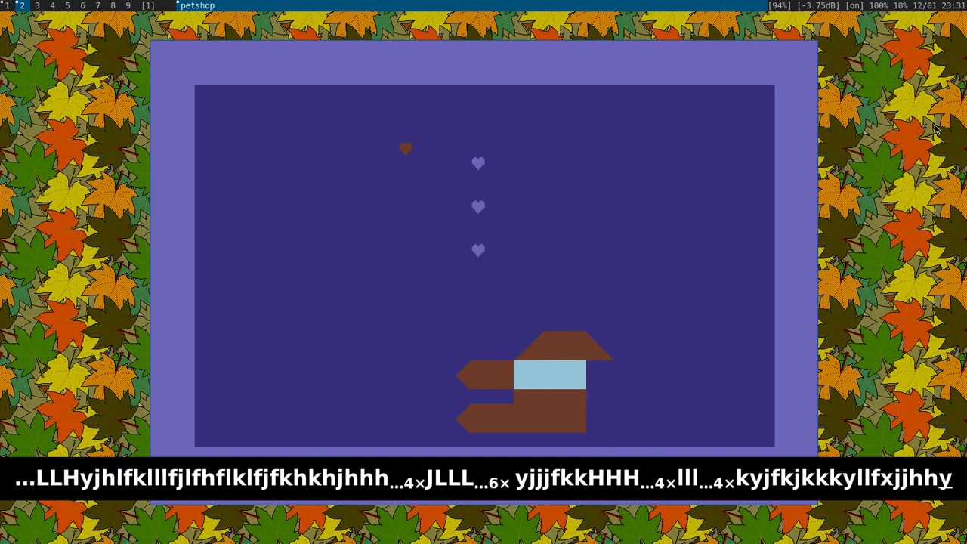
key(l)
key(l)
key(f)
key(j)
key(f)
key(j)
key(f)
key(j)
key(f)
- Paste the solid five-by-two block at the canvas's bottom edge beneath the back of the head to start the neck
key(h)
key(k)
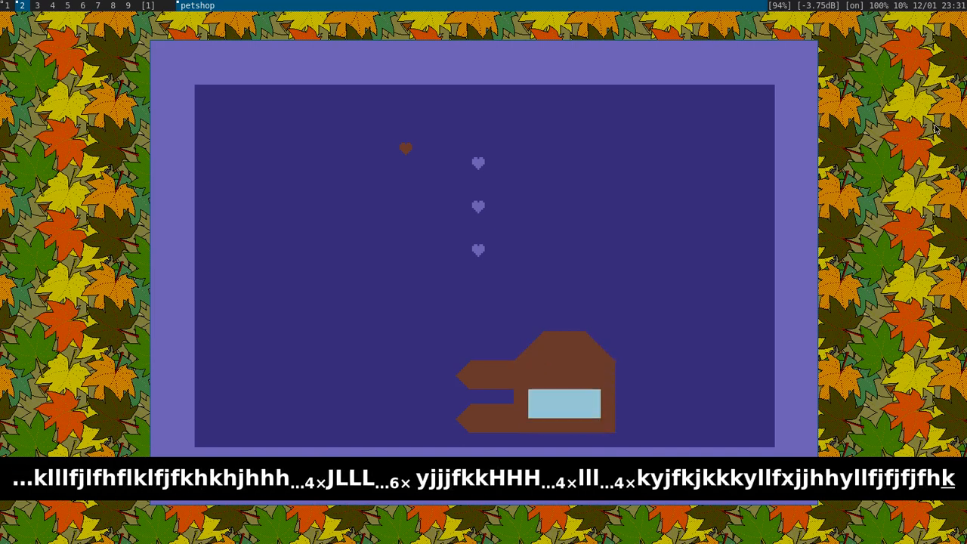
key(k)
key(k)
key(k)
key(k)
key(k)
key(k)
key(k)
key(k)
key(h)
key(j)
key(j)
key(j)
key(j)
key(j)
key(j)
key(j)
key(j)
key(j)
key(j)
key(j)
key(j)
key(j)
key(j)
key(j)
key(j)
key(j)
key(j)
key(l)
key(l)
key(l)
key(l)
key(h)
key(h)
key(l)
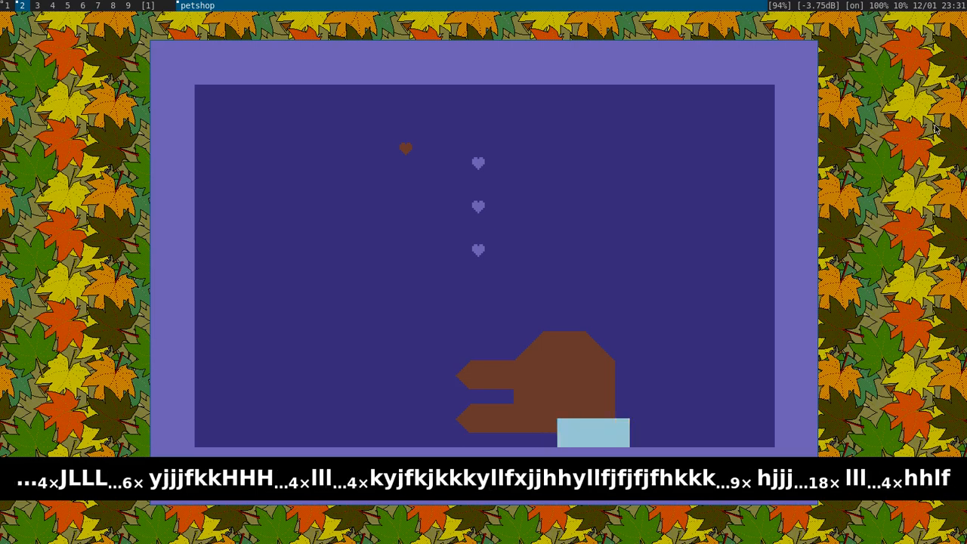
- Copy the lower wedge of the head's back slope onto the neck's upper right corner and, mirrored both ways, its lower left corner
key(k)
key(k)
key(k)
key(k)
key(k)
key(l)
key(l)
key(l)
key(y)
key(j)
key(j)
key(j)
key(l)
key(j)
key(h)
key(j)
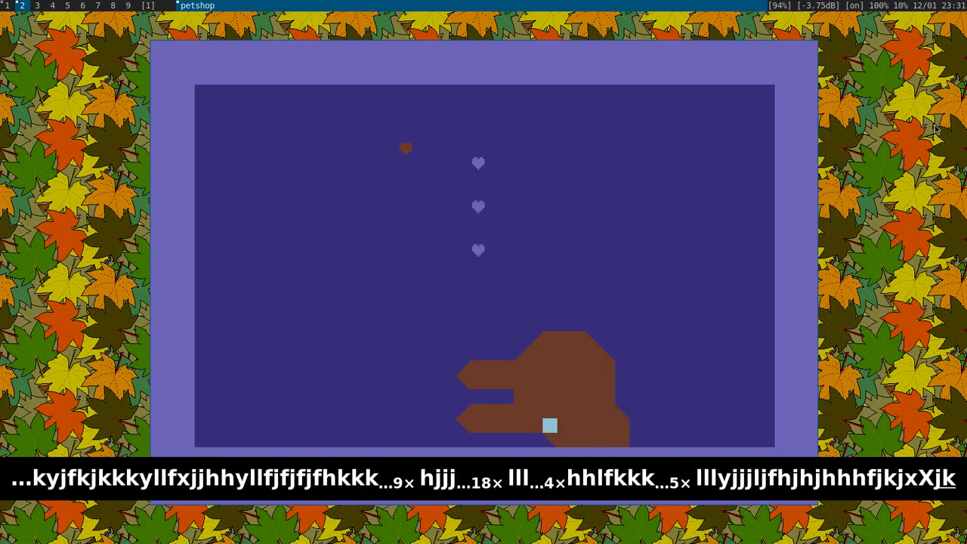
- Continue the neck's right slope diagonally to the canvas's bottom edge with two more wedges, and fill the cell beneath with solid brown
key(l)
key(l)
key(l)
key(l)
key(l)
key(l)
key(j)
key(j)
key(j)
key(h)
key(l)
key(f)
key(j)
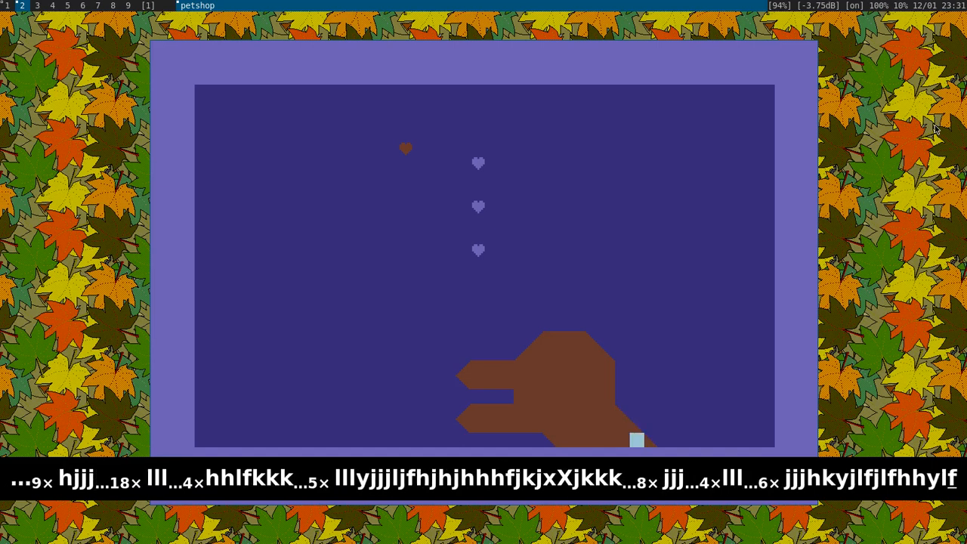
- Pick the inverted hollow-circle character and place it as an eye in the upper part of the head
key(k)
key(k)
key(k)
key(j)
key(l)
key(Return)
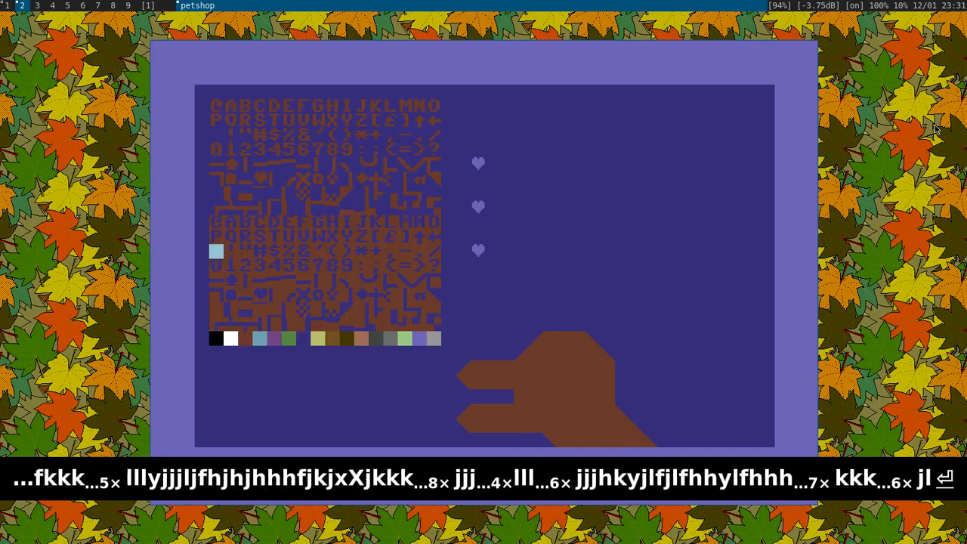
key(l)
key(j)
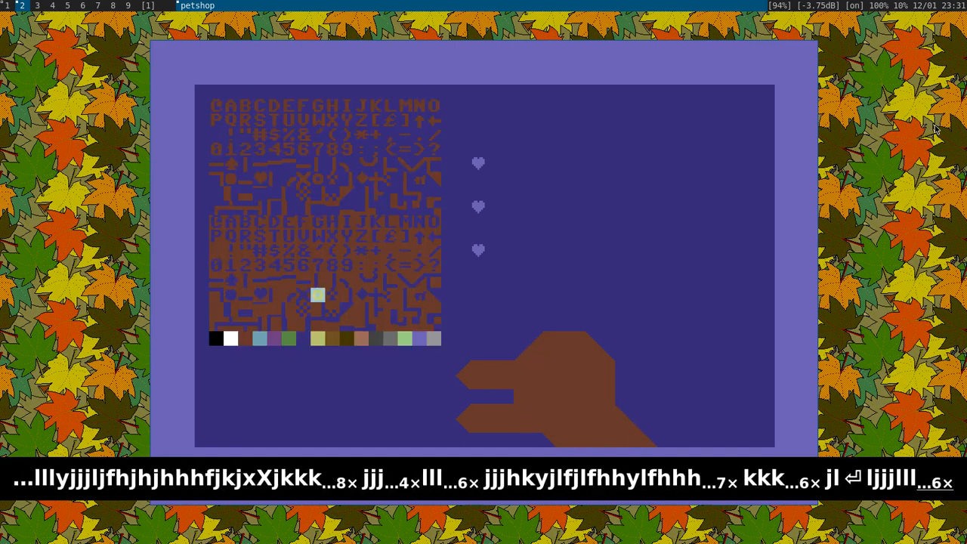
key(Return)
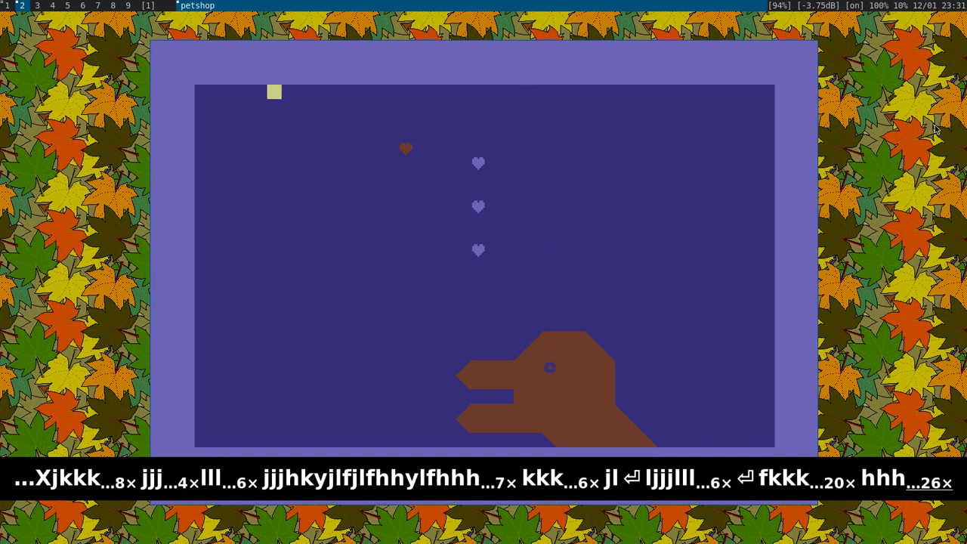
- Copy an empty block six cells wide and fifteen cells tall from the canvas's top-left corner
key(h)
key(h)
key(h)
key(h)
key(h)
key(h)
key(h)
key(shift+j)
key(shift+j)
key(shift+j)
key(shift+j)
key(shift+j)
key(shift+j)
key(shift+j)
key(shift+j)
key(shift+j)
key(shift+j)
key(shift+j)
key(shift+j)
key(shift+j)
key(shift+j)
key(shift+j)
key(shift+j)
key(shift+j)
key(shift+j)
key(shift+j)
key(shift+j)
key(shift+l)
key(shift+l)
key(shift+l)
key(shift+l)
key(shift+l)
key(shift+l)
key(shift+l)
key(shift+l)
key(shift+l)
key(shift+l)
key(shift+l)
key(shift+l)
key(shift+l)
key(shift+l)
key(shift+l)
key(shift+l)
key(shift+l)
key(shift+l)
key(shift+l)
key(shift+l)
key(shift+l)
key(shift+l)
key(shift+l)
key(shift+l)
key(shift+l)
key(shift+l)
key(shift+l)
key(shift+l)
key(shift+l)
key(shift+h)
key(shift+h)
key(shift+h)
key(shift+h)
key(shift+h)
key(shift+h)
key(shift+h)
key(shift+h)
key(shift+h)
key(shift+h)
key(shift+h)
key(shift+h)
key(shift+h)
key(shift+h)
key(shift+h)
key(shift+h)
key(shift+h)
key(shift+h)
key(shift+h)
key(shift+h)
key(shift+k)
key(shift+k)
key(shift+k)
key(shift+k)
key(shift+k)
key(shift+k)
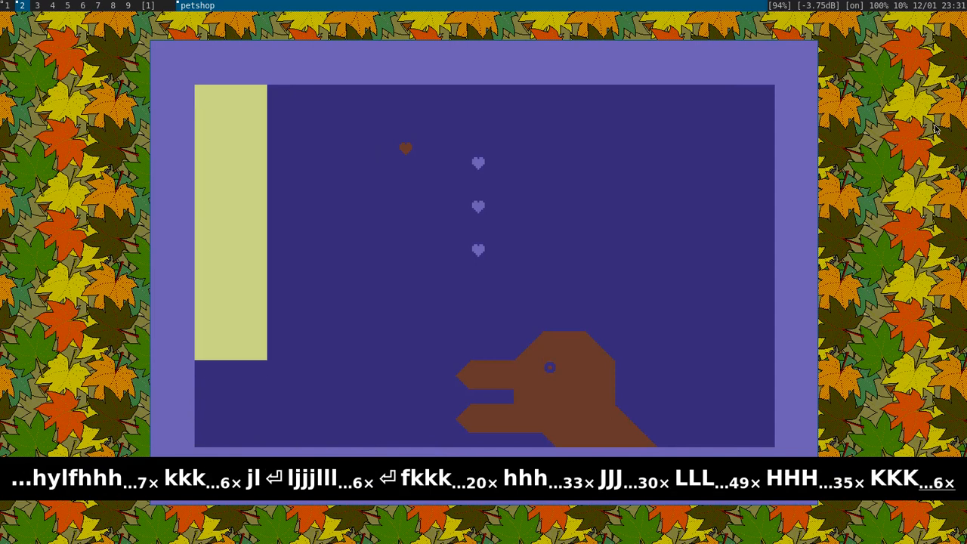
key(shift+k)
key(shift+k)
key(shift+k)
key(shift+k)
key(shift+l)
key(y)
- Paste the empty block over the four test hearts in the upper middle of the canvas to erase them
key(l)
key(l)
key(l)
key(l)
key(l)
key(l)
key(l)
key(l)
key(l)
key(l)
key(l)
key(l)
key(l)
key(l)
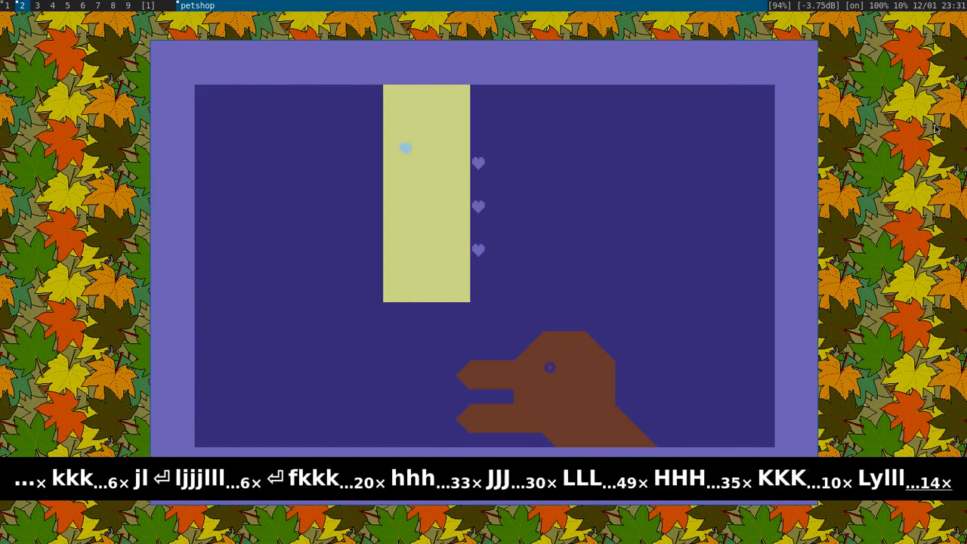
key(f)
- Select the entire canvas, starting from its top-left corner cell and extending to the bottom and right edges
key(h)
key(h)
key(h)
key(h)
key(h)
key(h)
key(h)
key(h)
key(h)
key(h)
key(h)
key(h)
key(h)
key(h)
key(h)
key(h)
key(h)
key(h)
key(h)
key(h)
key(shift+j)
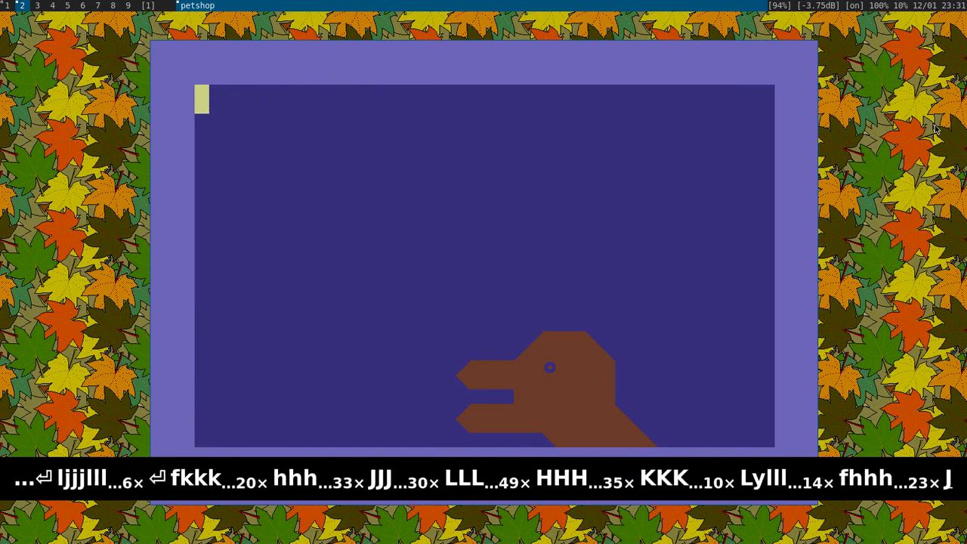
key(shift+j)
key(shift+j)
key(shift+j)
key(shift+j)
key(shift+j)
key(shift+j)
key(shift+j)
key(shift+j)
key(shift+j)
key(shift+j)
key(shift+j)
key(shift+j)
key(shift+j)
key(shift+j)
key(shift+j)
key(shift+j)
key(shift+j)
key(shift+j)
key(shift+j)
key(shift+j)
key(shift+l)
key(shift+l)
key(shift+l)
key(shift+l)
key(shift+l)
key(shift+l)
key(shift+l)
key(shift+l)
key(shift+l)
key(shift+l)
key(shift+l)
key(shift+l)
key(shift+l)
key(shift+l)
key(shift+l)
key(shift+l)
key(shift+l)
key(shift+l)
key(shift+l)
key(shift+l)
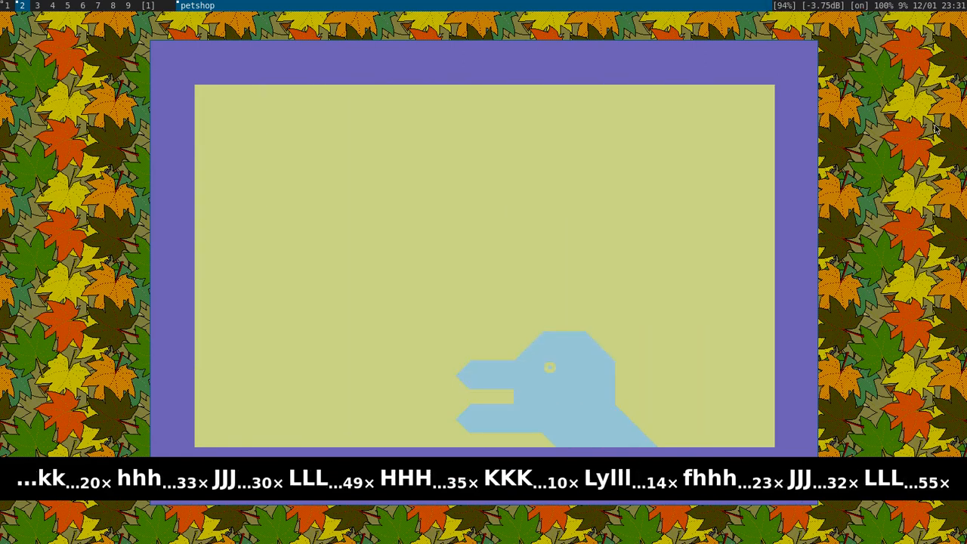
- Shift the selected canvas contents up by eight cells, moving the creature's head away from the bottom edge
key(ctrl+Up)
key(ctrl+Up)
key(ctrl+Up)
key(ctrl+Up)
key(ctrl+Up)
key(ctrl+Up)
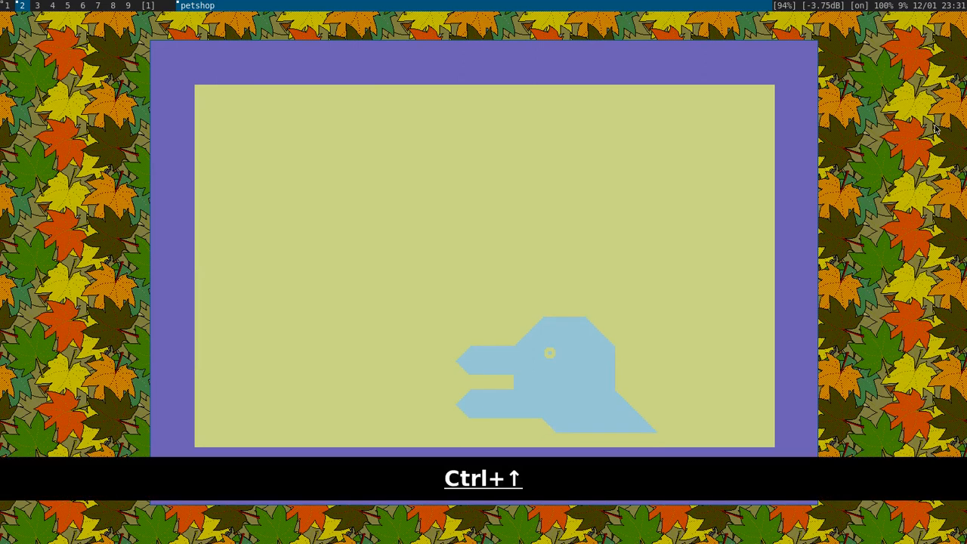
key(ctrl+Up)
key(ctrl+Up)
- Shift the selected artwork nine cells left and three cells back right
key(ctrl+Left)
key(ctrl+Left)
key(ctrl+Left)
key(ctrl+Left)
key(ctrl+Left)
key(ctrl+Left)
key(ctrl+Left)
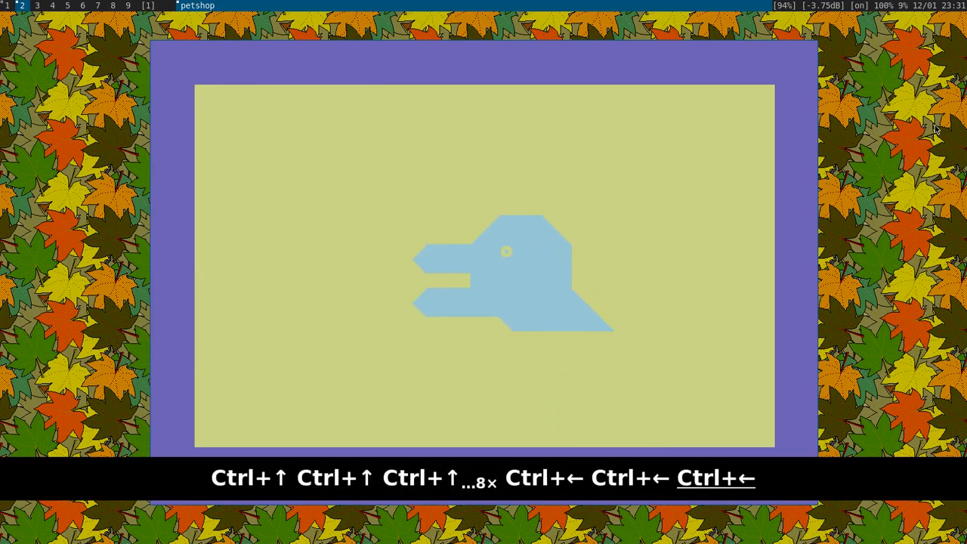
key(ctrl+Left)
key(ctrl+Left)
key(ctrl+Right)
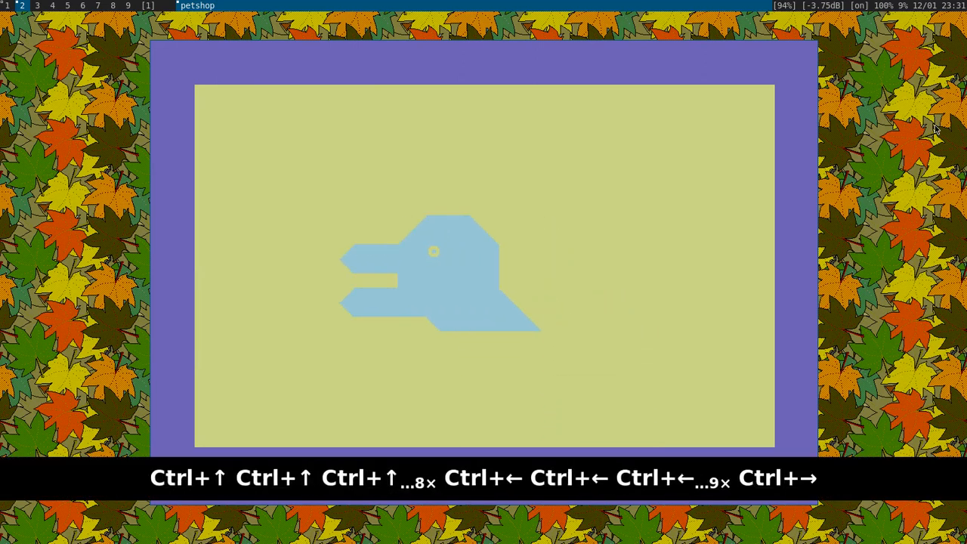
key(ctrl+Right)
key(ctrl+Right)
- Rotate the selected artwork upward with wrap-around, twice through the full canvas height and five cells further
key(ctrl+Up)
key(ctrl+Up)
key(ctrl+Up)
key(ctrl+Up)
key(ctrl+Up)
key(ctrl+Up)
key(ctrl+Up)
key(ctrl+Up)
key(ctrl+Up)
key(ctrl+Up)
key(ctrl+Up)
key(ctrl+Up)
key(ctrl+Up)
key(ctrl+Up)
key(ctrl+Up)
key(ctrl+Up)
key(ctrl+Up)
key(ctrl+Up)
key(ctrl+Up)
key(ctrl+Up)
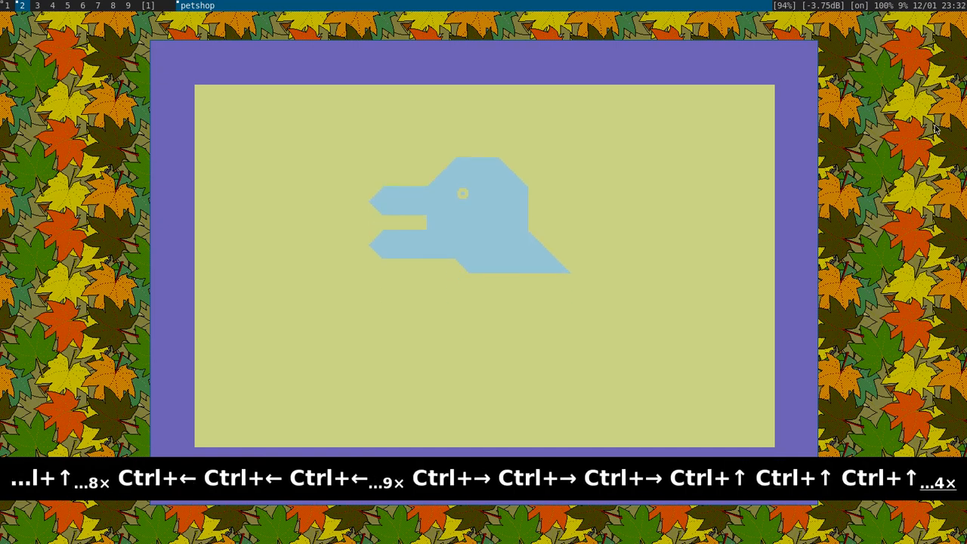
key(ctrl+Up)
key(ctrl+Up)
key(ctrl+Up)
key(ctrl+Up)
key(ctrl+Up)
key(ctrl+Up)
key(ctrl+Up)
key(ctrl+Up)
key(ctrl+Up)
key(ctrl+Up)
key(ctrl+Up)
key(ctrl+Up)
key(ctrl+Up)
key(ctrl+Up)
key(ctrl+Up)
key(ctrl+Up)
key(ctrl+Up)
key(ctrl+Up)
key(ctrl+Up)
key(ctrl+Up)
- Rotate the selected artwork left with wrap-around by one full canvas width of 40 cells
key(ctrl+Left)
key(ctrl+Left)
key(ctrl+Left)
key(ctrl+Left)
key(ctrl+Left)
key(ctrl+Left)
key(ctrl+Left)
key(ctrl+Left)
key(ctrl+Left)
key(ctrl+Left)
key(ctrl+Left)
key(ctrl+Left)
key(ctrl+Left)
key(ctrl+Left)
key(ctrl+Left)
key(ctrl+Left)
key(ctrl+Left)
key(ctrl+Left)
key(ctrl+Left)
key(ctrl+Left)
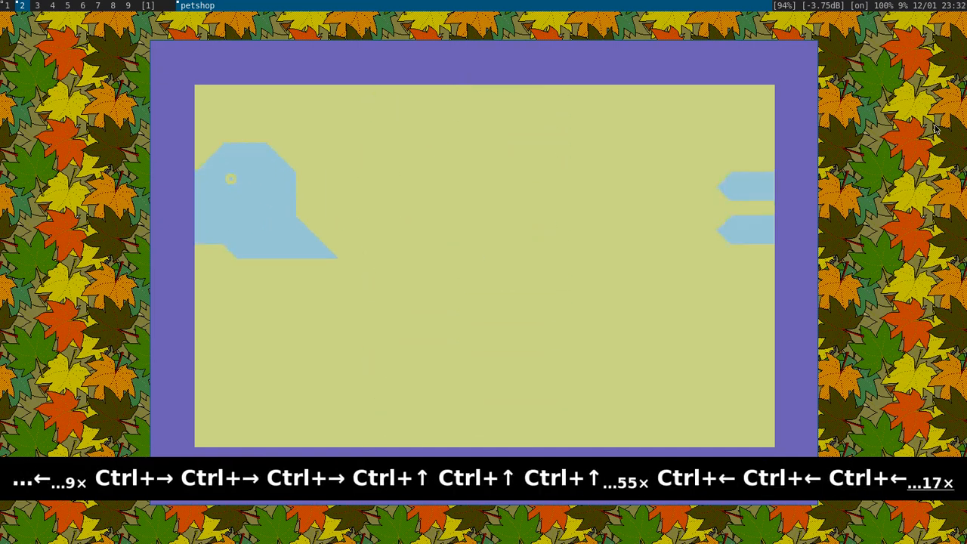
key(ctrl+Left)
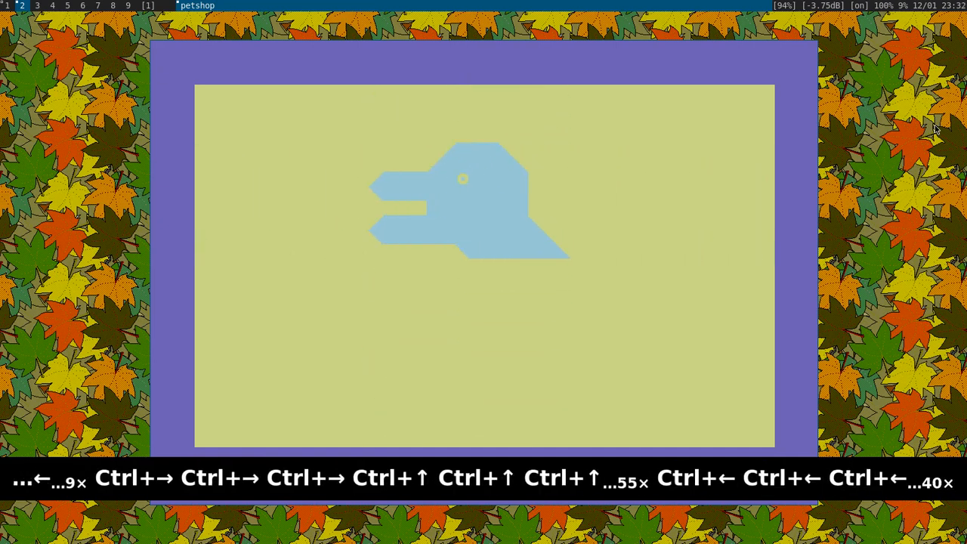
- Clear the current selection and select the block six cells wide and five cells high covering the creature's jaws
key(BackSpace)
key(k)
key(k)
key(j)
key(j)
key(j)
key(l)
key(l)
key(l)
key(l)
key(l)
key(l)
key(l)
key(l)
key(l)
key(l)
key(l)
key(l)
key(l)
key(l)
key(l)
key(l)
key(h)
key(j)
key(h)
key(h)
key(h)
key(shift+j)
key(shift+j)
key(shift+j)
key(shift+j)
key(shift+l)
key(j)
key(j)
key(shift+l)
key(shift+l)
key(shift+l)
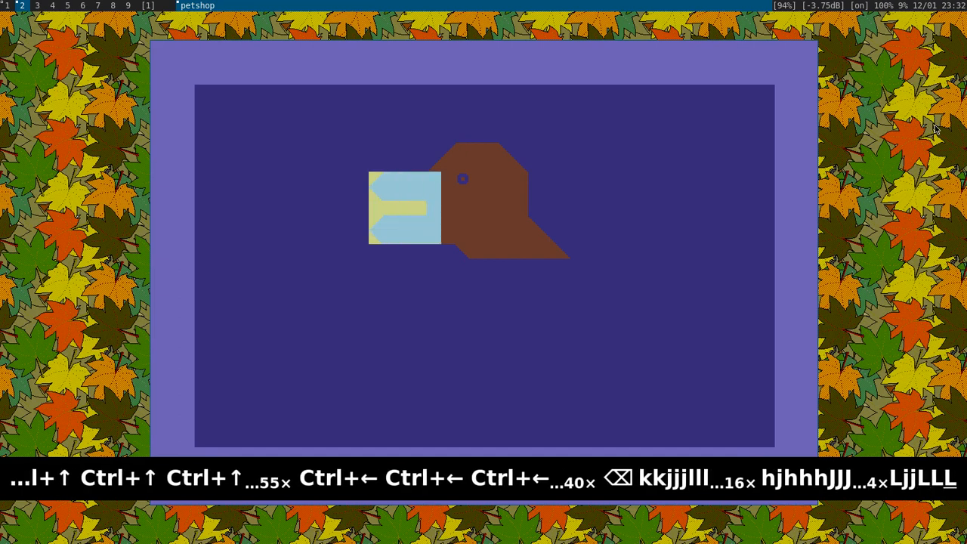
key(shift+l)
- Rotate the selected jaw block upward with wrap-around through complete cycles of its five-cell height
key(ctrl+Up)
key(ctrl+Up)
key(ctrl+Up)
key(ctrl+Up)
key(ctrl+Up)
key(ctrl+Up)
key(ctrl+Up)
key(ctrl+Up)
key(ctrl+Up)
key(ctrl+Up)
key(ctrl+Up)
key(ctrl+Up)
key(ctrl+Up)
key(ctrl+Up)
key(ctrl+Up)
key(ctrl+Up)
key(ctrl+Up)
key(ctrl+Up)
key(ctrl+Up)
key(ctrl+Up)
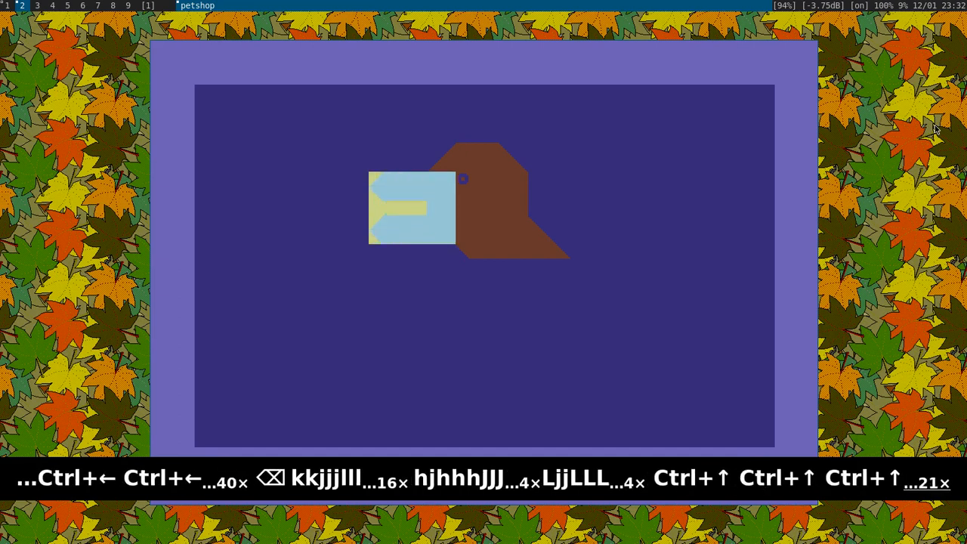
key(ctrl+Up)
key(ctrl+Up)
key(ctrl+Up)
key(ctrl+Up)
key(ctrl+Up)
key(ctrl+Up)
key(ctrl+Up)
- Clear the selection and place a white lower-left triangle character as a tooth in the mouth opening's front cell
key(BackSpace)
key(l)
key(Return)
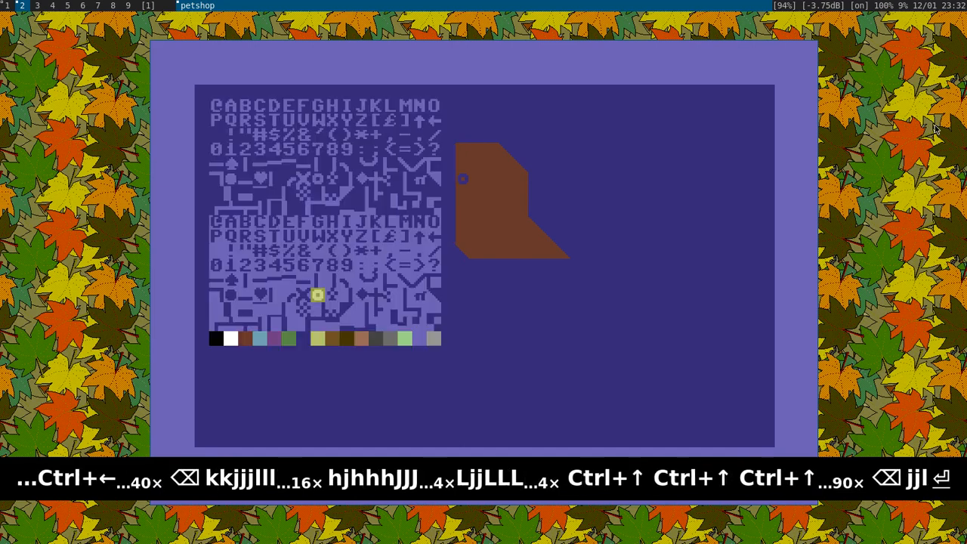
key(Return)
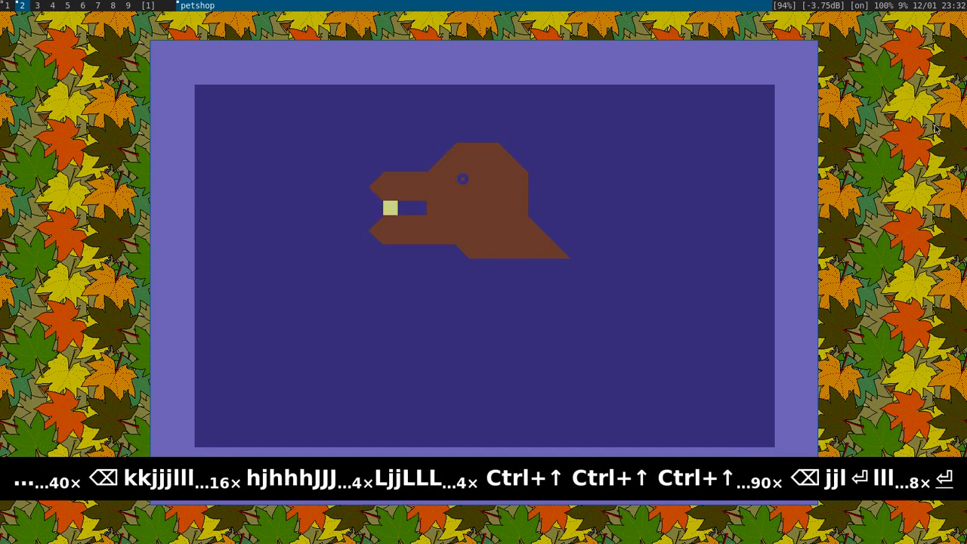
key(Return)
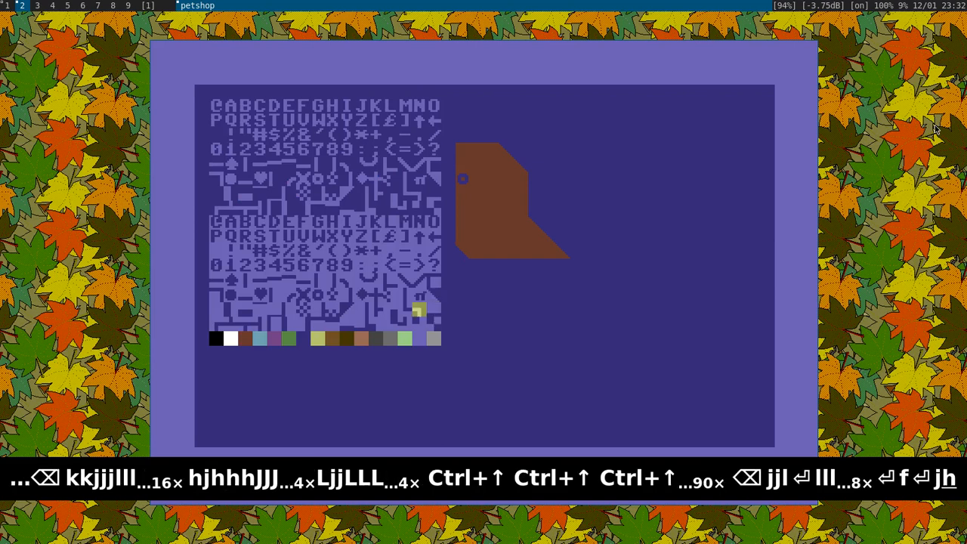
key(Return)
key(s)
key(l)
key(h)
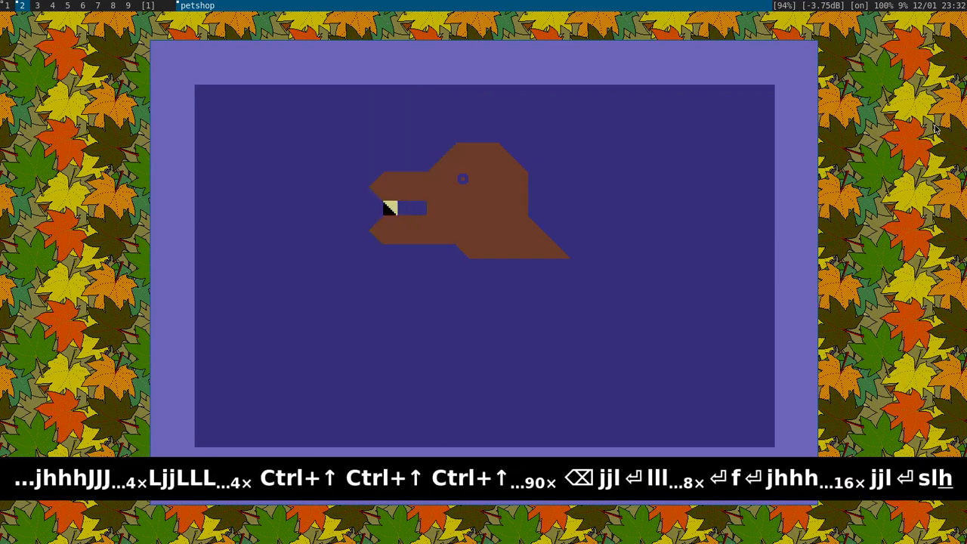
- Copy the white tooth into the next two cells of the mouth opening
key(l)
key(f)
key(l)
key(f)
- Copy the neck's eight-cell bottom row and paste it one row below, shifted one cell right and again two cells right
key(j)
key(j)
key(j)
key(j)
key(j)
key(j)
key(j)
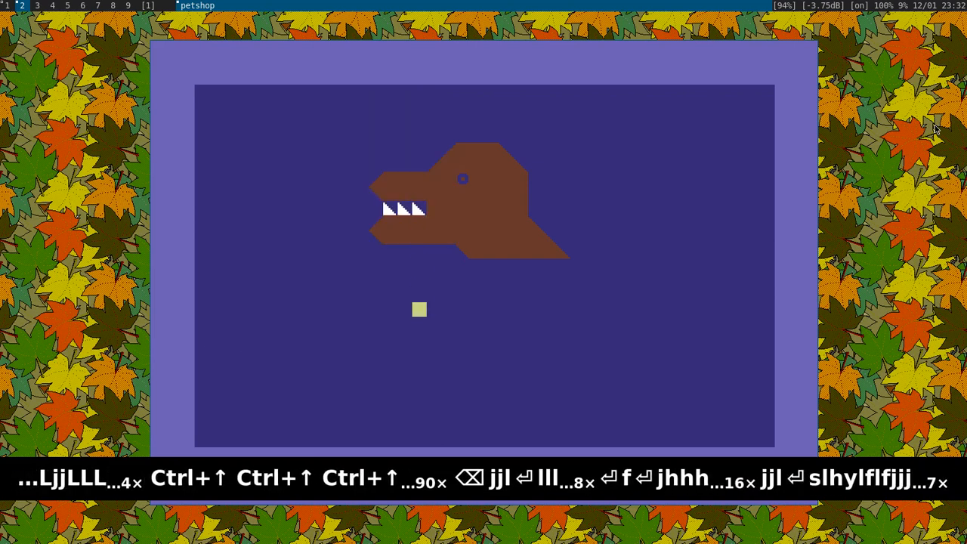
key(k)
key(k)
key(k)
key(k)
key(l)
key(l)
key(l)
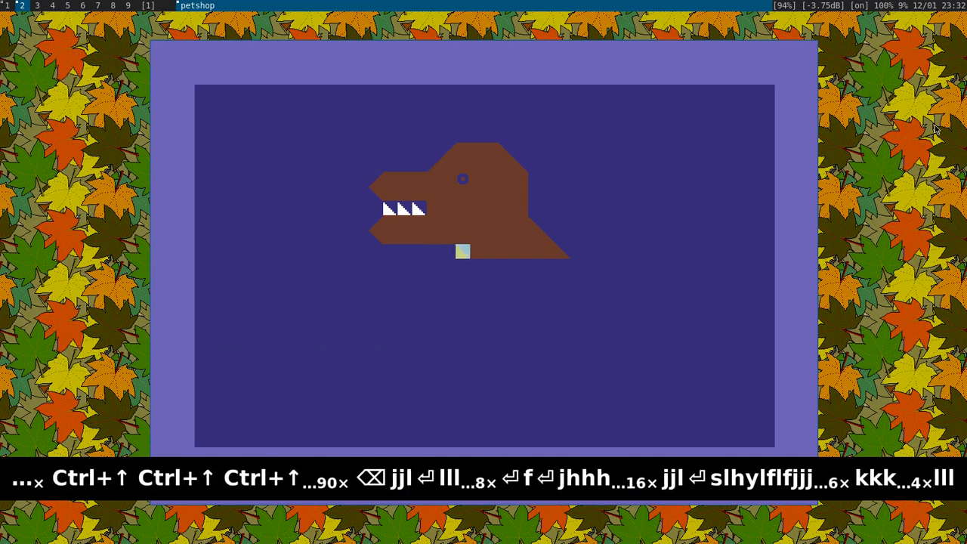
key(shift+l)
key(shift+l)
key(shift+l)
key(shift+l)
key(y)
key(j)
key(f)
key(f)
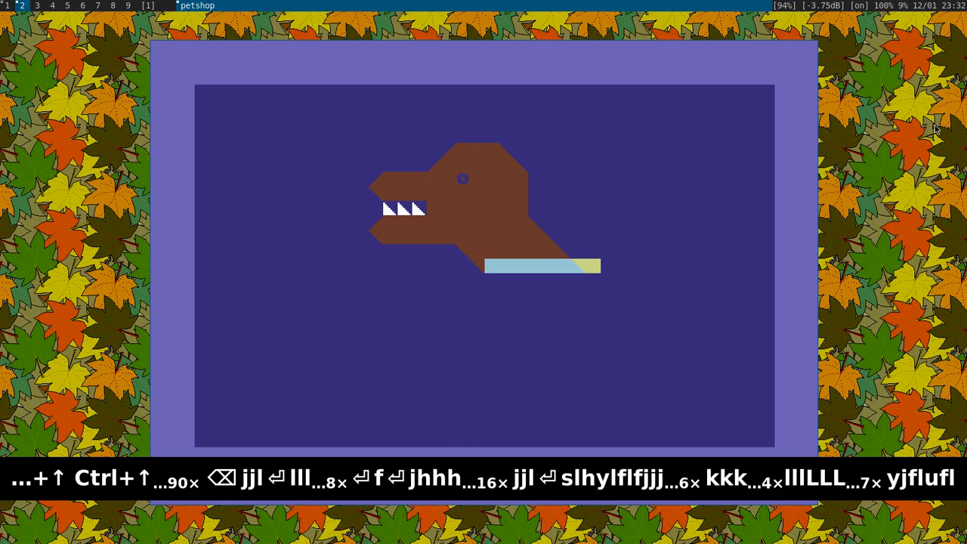
key(f)
- Copy a solid brown cell from the row above to fill the extra diagonal inside the new neck row
key(l)
key(k)
key(y)
key(j)
key(j)
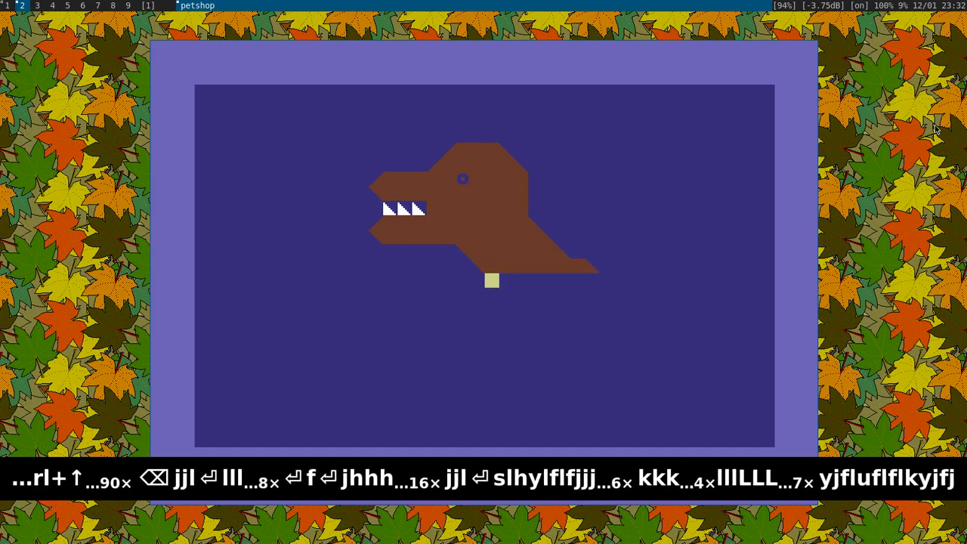
- Copy the nine-cell bottom row of the neck and paste it one row lower, shifted one cell right
key(k)
key(h)
key(shift+l)
key(shift+l)
key(shift+l)
key(shift+l)
key(shift+l)
key(shift+l)
key(shift+l)
key(shift+l)
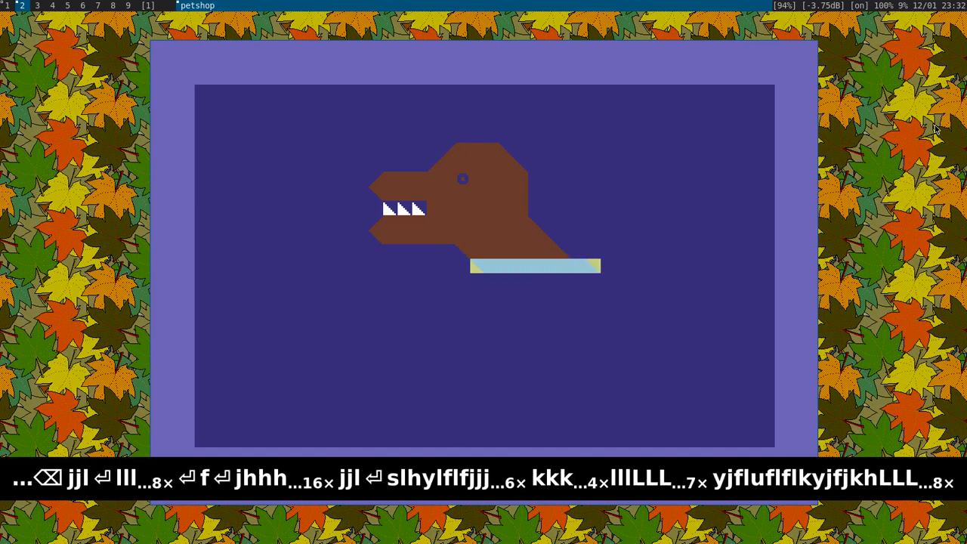
key(y)
key(j)
key(l)
key(f)
- Paste the copied neck row once more, one row lower and another cell to the right
key(j)
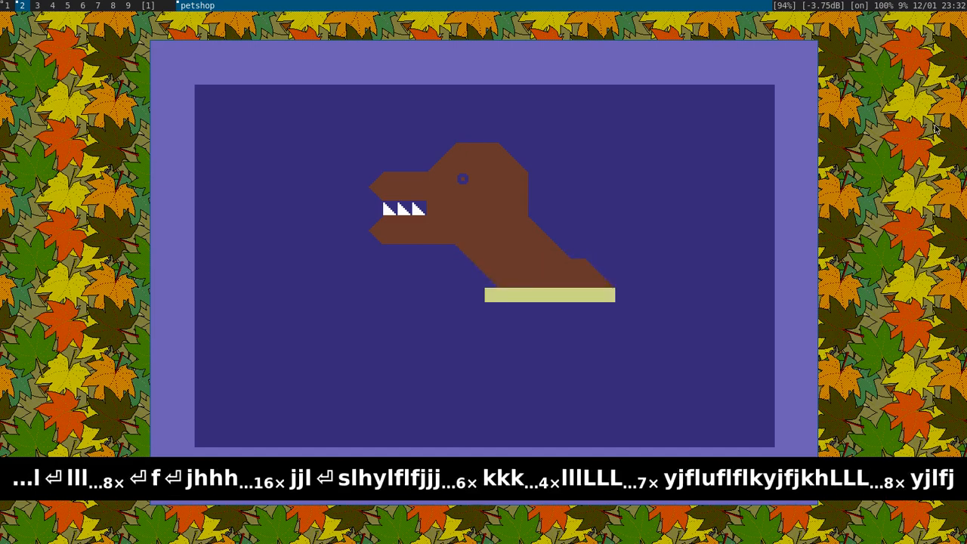
key(l)
key(shift+l)
key(f)
- Extend the neck's lowest row by pasting a copy of its right-end cells one cell further right, then clear the selection
key(j)
key(k)
key(l)
key(shift+h)
key(shift+h)
key(shift+h)
key(shift+h)
key(shift+h)
key(l)
key(l)
key(l)
key(y)
key(l)
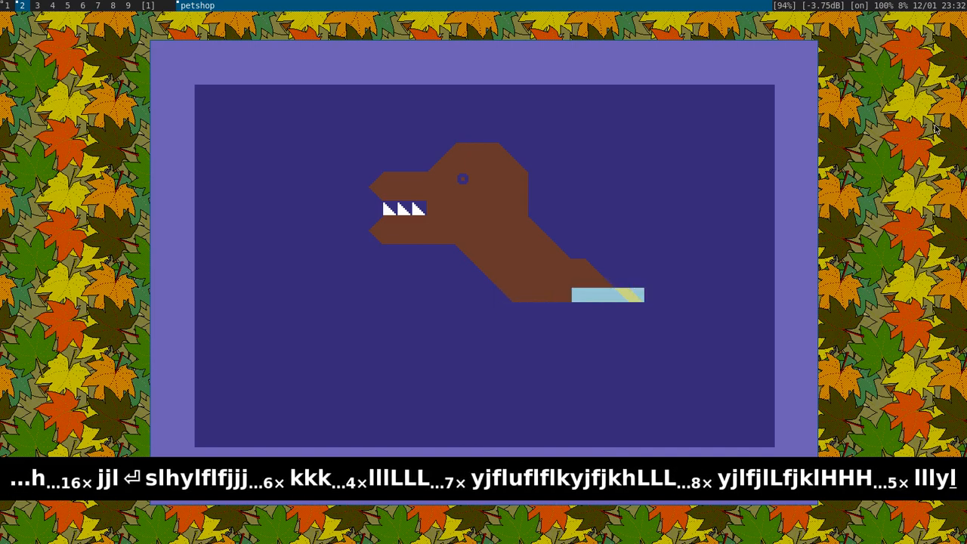
key(f)
key(j)
key(j)
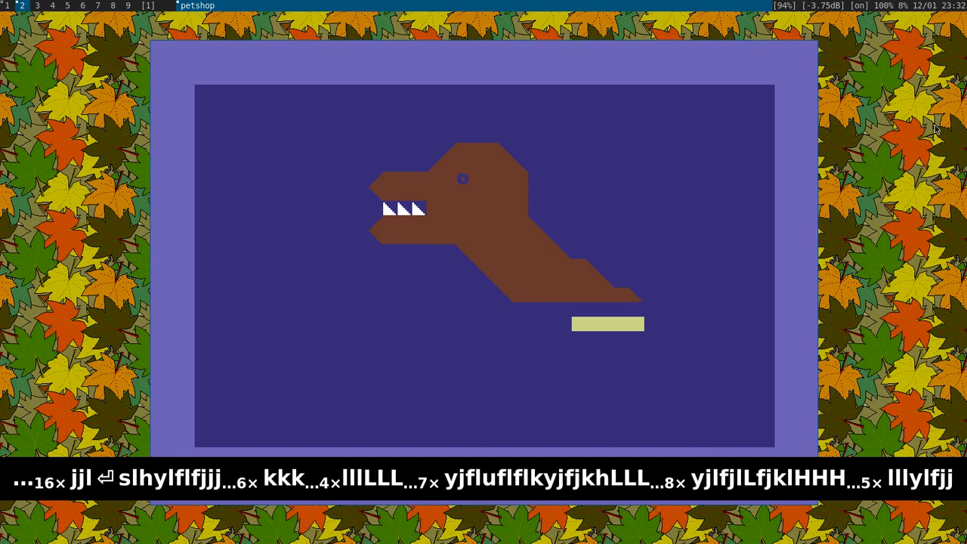
key(BackSpace)
key(k)
key(k)
key(k)
key(k)
key(k)
key(k)
key(h)
key(h)
key(h)
key(h)
key(h)
key(h)
key(h)
key(h)
key(h)
key(h)
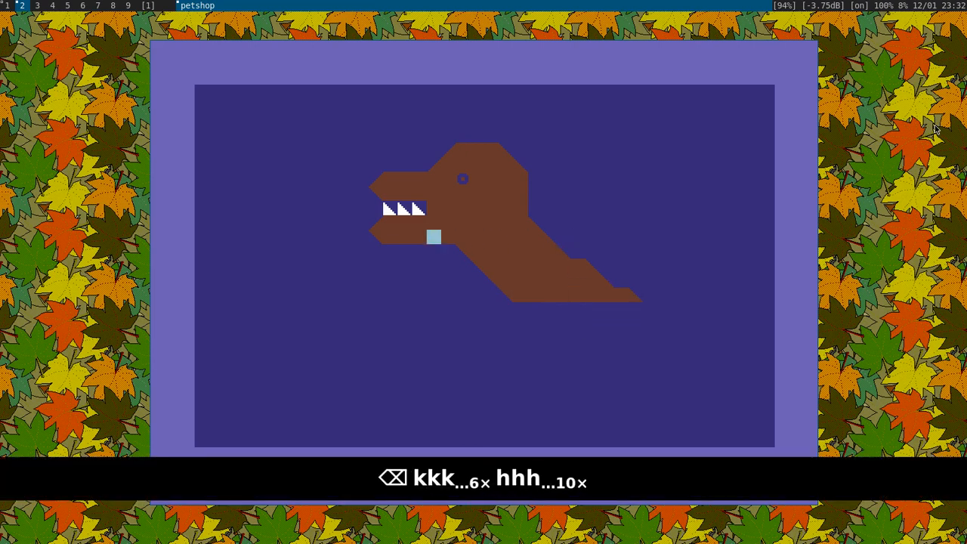
key(k)
key(k)
key(h)
key(h)
key(h)
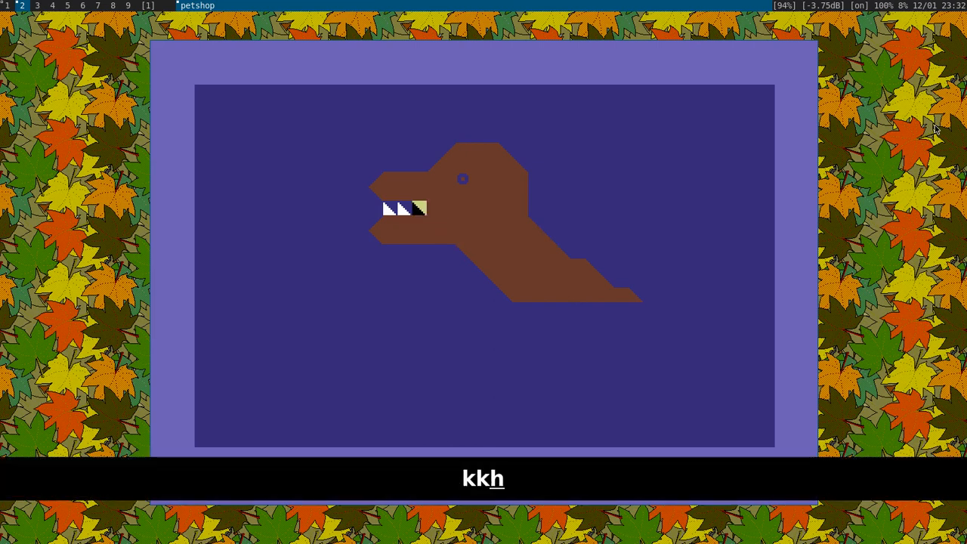
key(space)
key(space)
key(space)
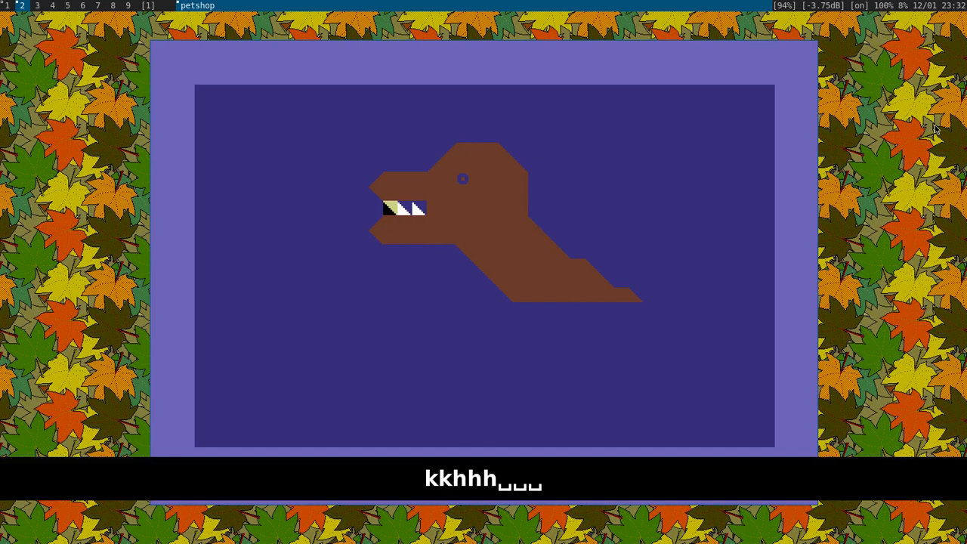
- Select a rectangle of 23 by 15 cells enclosing the whole creature and invert its characters
key(k)
key(k)
key(k)
key(k)
key(k)
key(k)
key(h)
key(h)
key(shift+j)
key(shift+j)
key(shift+j)
key(shift+j)
key(shift+j)
key(shift+j)
key(shift+j)
key(shift+j)
key(shift+j)
key(shift+j)
key(shift+j)
key(shift+j)
key(shift+j)
key(shift+j)
key(shift+l)
key(shift+l)
key(shift+l)
key(shift+l)
key(shift+l)
key(shift+l)
key(shift+l)
key(shift+l)
key(shift+l)
key(shift+l)
key(shift+l)
key(shift+l)
key(shift+l)
key(shift+l)
key(shift+l)
key(shift+l)
key(shift+l)
key(shift+l)
key(shift+l)
key(shift+l)
key(exclam)
- Undo the inversion of the rectangular area around the creature
key(j)
key(j)
key(j)
key(j)
key(j)
key(j)
key(j)
key(j)
key(j)
key(j)
key(j)
key(j)
key(j)
key(j)
key(j)
key(j)
key(j)
key(j)
key(j)
key(j)
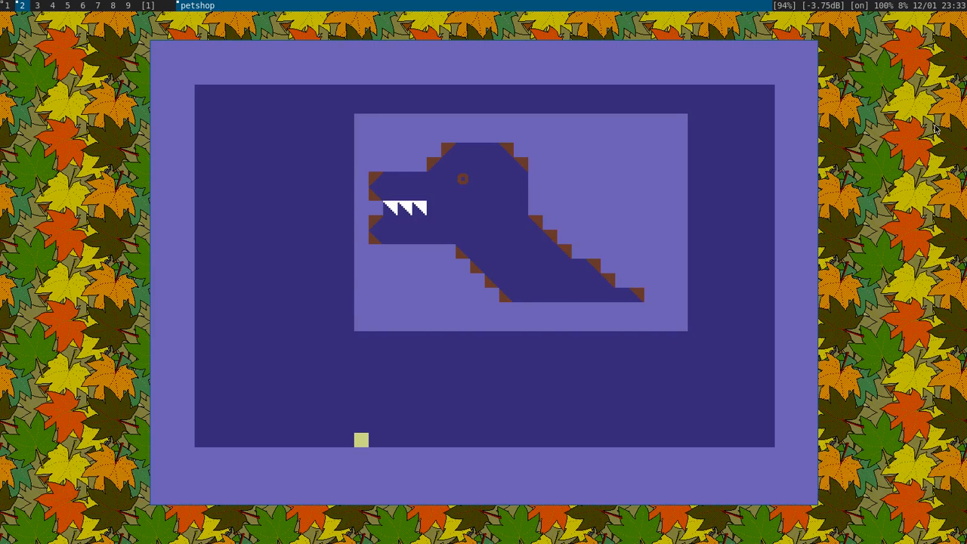
key(u)
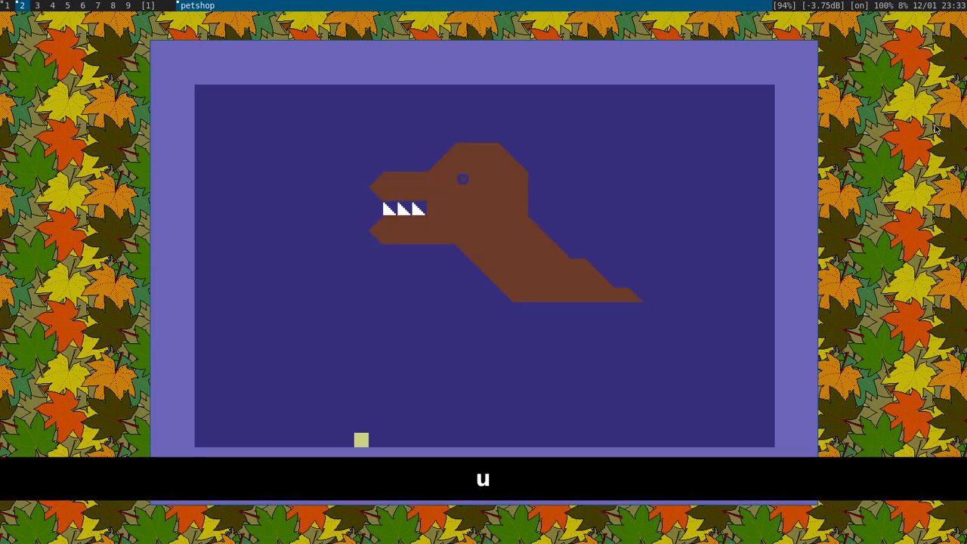
- Open the character and colour picker over the drawing and examine the full extent of its PETSCII character grid
key(Return)
key(k)
key(k)
key(k)
key(k)
key(k)
key(k)
key(k)
key(k)
key(k)
key(k)
key(k)
key(k)
key(k)
key(k)
key(k)
key(k)
key(k)
key(k)
key(k)
key(k)
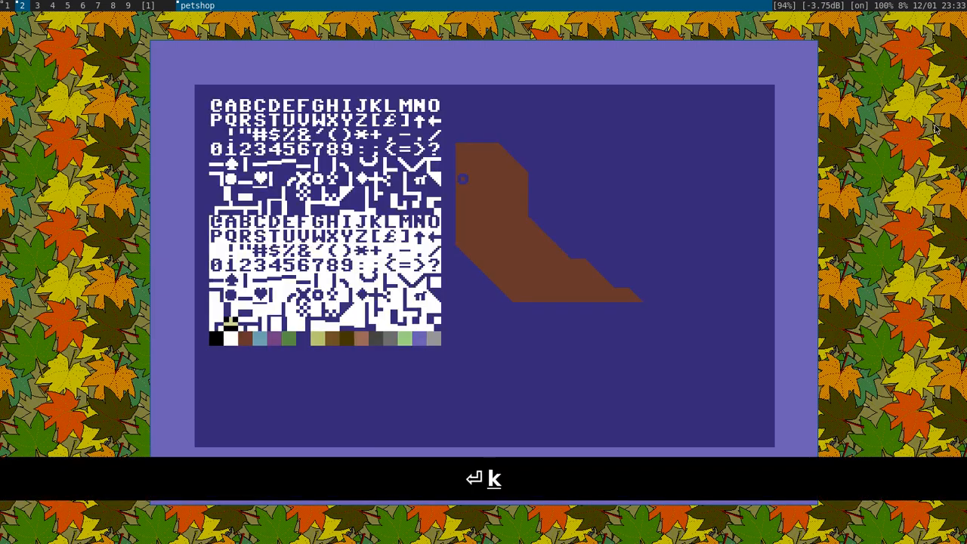
key(j)
key(j)
key(j)
key(j)
key(j)
key(j)
key(j)
key(j)
key(j)
key(j)
key(j)
key(j)
key(j)
key(j)
key(j)
key(j)
key(j)
key(j)
key(j)
key(j)
key(l)
key(l)
key(l)
key(l)
key(l)
key(l)
key(l)
key(l)
key(l)
key(l)
key(l)
key(l)
key(h)
key(h)
key(h)
key(h)
key(h)
key(h)
key(h)
key(h)
key(h)
key(h)
key(h)
key(h)
key(h)
key(h)
key(h)
key(k)
key(k)
key(k)
key(k)
key(k)
key(k)
key(k)
key(k)
key(k)
key(k)
key(k)
key(k)
key(k)
key(k)
key(k)
key(k)
key(l)
key(l)
key(l)
key(l)
key(l)
key(l)
key(l)
key(l)
key(l)
key(l)
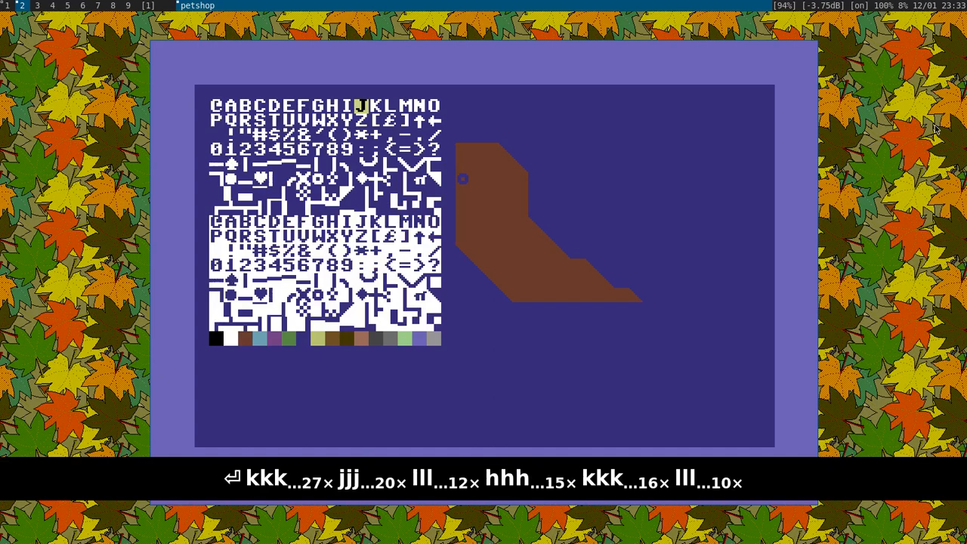
- Compare the picker's normal characters with the inverted set below them, going down from the letter J and back up
key(j)
key(j)
key(j)
key(j)
key(j)
key(j)
key(j)
key(j)
key(k)
key(k)
key(k)
key(k)
key(k)
key(k)
key(k)
key(k)
key(k)
key(k)
key(k)
key(k)
key(k)
key(k)
key(k)
key(k)
key(k)
- Go down to the colour row beneath the picker's characters and examine the available colours one by one
key(j)
key(j)
key(j)
key(j)
key(j)
key(j)
key(j)
key(j)
key(j)
key(j)
key(j)
key(j)
key(j)
key(j)
key(j)
key(j)
key(j)
key(j)
key(j)
key(j)
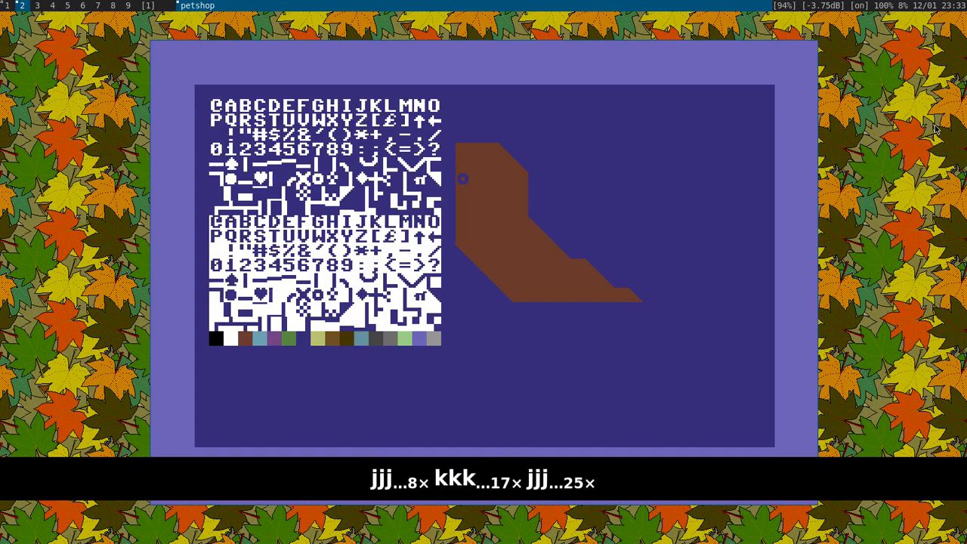
key(h)
key(h)
key(h)
key(h)
key(h)
key(h)
key(h)
key(h)
key(h)
key(h)
key(l)
key(l)
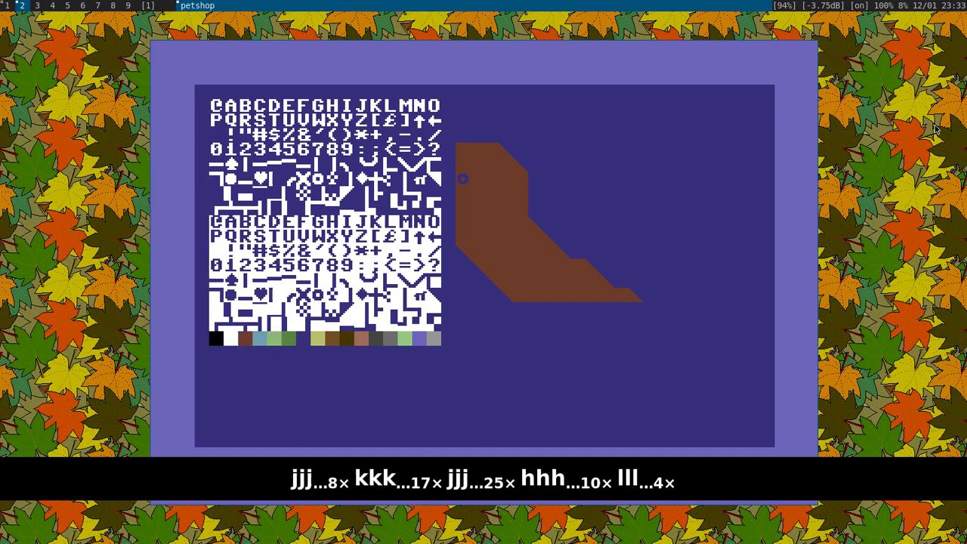
key(l)
key(l)
key(l)
key(h)
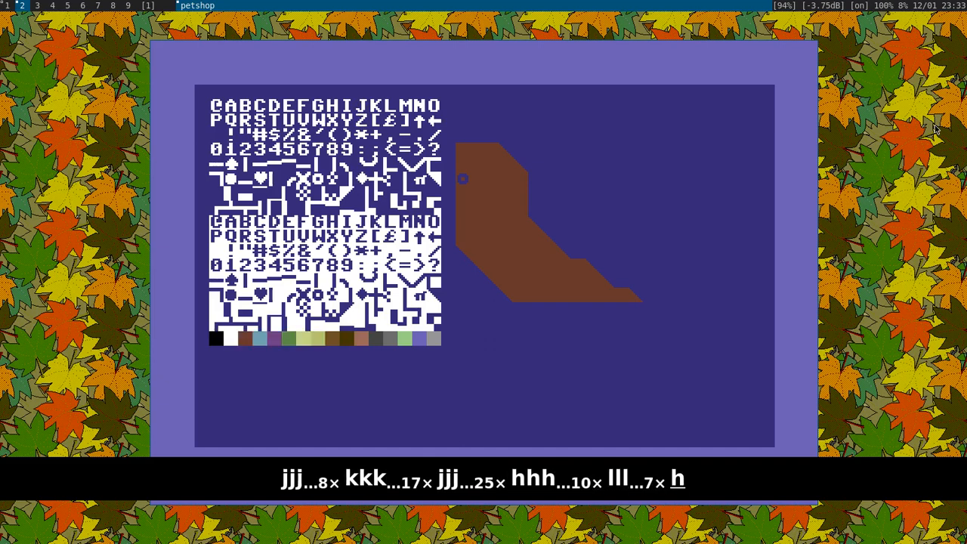
key(h)
key(h)
key(h)
key(l)
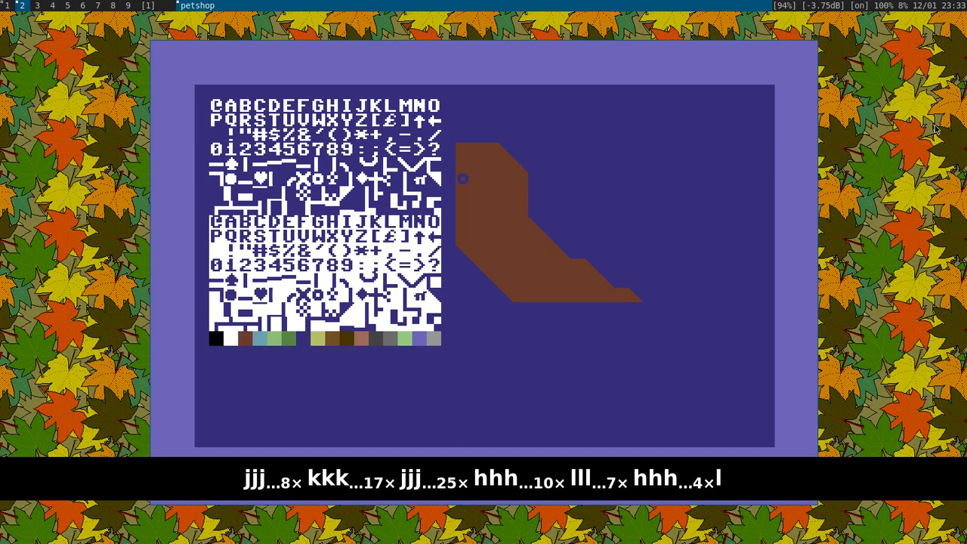
- Set the canvas background colour to the olive yellow in the picker's colour row
key(l)
key(l)
key(l)
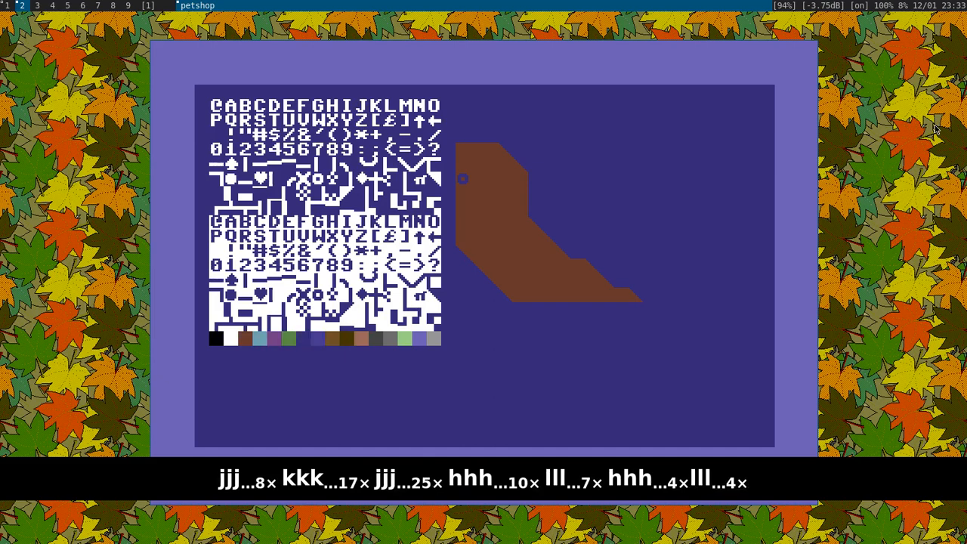
key(b)
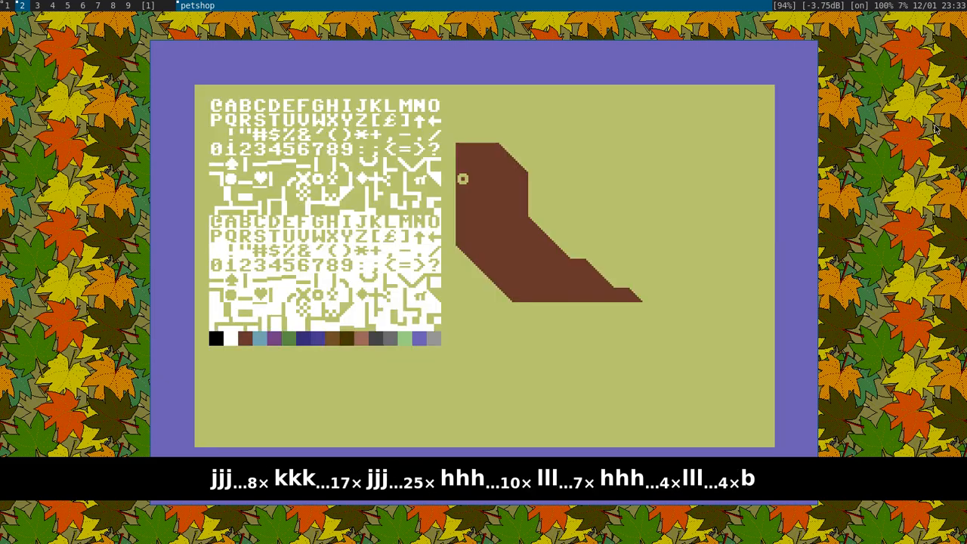
- Set the border to the pinkish light red from the colour row and pick that same colour for drawing
key(k)
key(j)
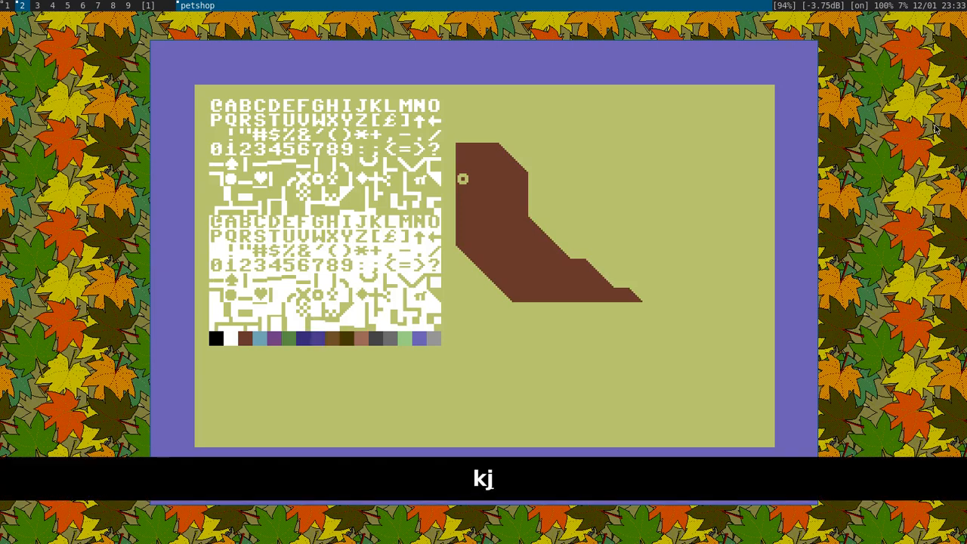
key(l)
key(l)
key(l)
key(l)
key(l)
key(k)
key(j)
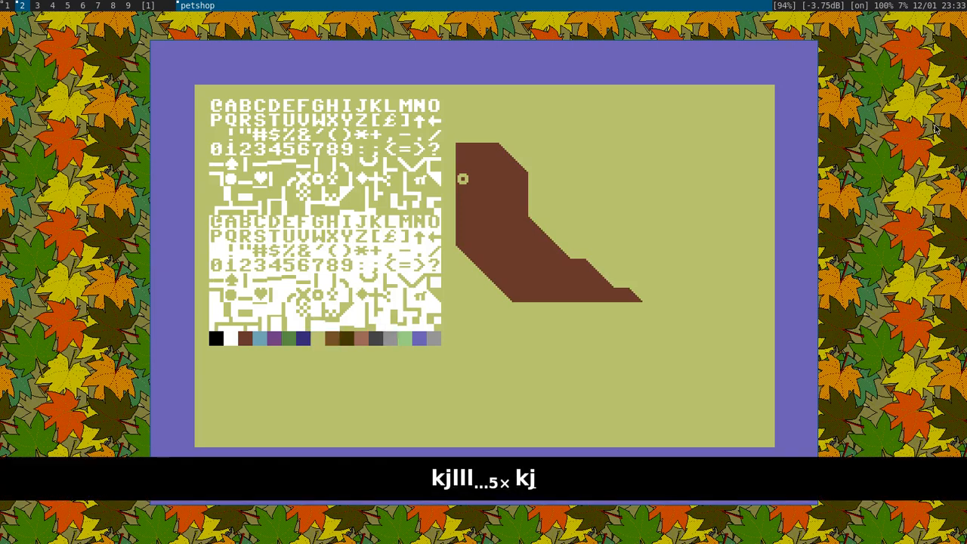
key(k)
key(j)
key(l)
key(l)
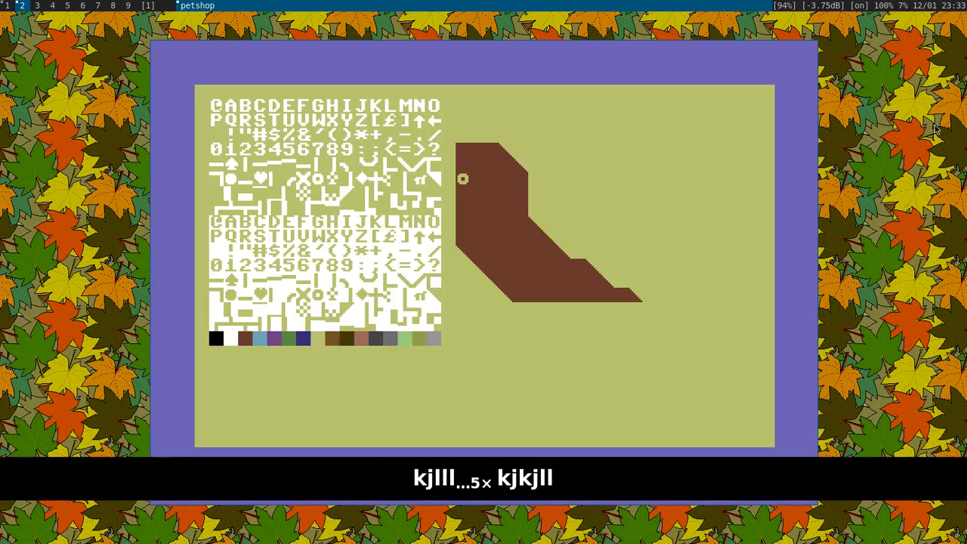
key(h)
key(h)
key(h)
key(h)
key(shift+b)
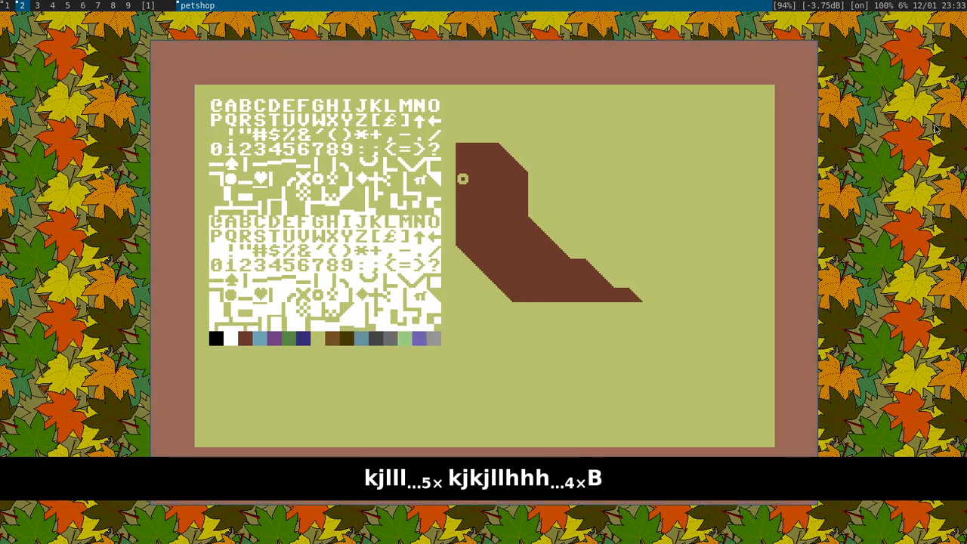
key(Return)
- Select the entire canvas around the creature, from its top-left corner to its bottom-right corner
key(k)
key(k)
key(k)
key(k)
key(k)
key(k)
key(k)
key(k)
key(k)
key(k)
key(k)
key(k)
key(k)
key(k)
key(k)
key(k)
key(k)
key(k)
key(k)
key(k)
key(h)
key(h)
key(h)
key(h)
key(h)
key(h)
key(h)
key(h)
key(h)
key(h)
key(k)
key(k)
key(k)
key(k)
key(k)
key(k)
key(k)
key(k)
key(k)
key(h)
key(shift+j)
key(shift+j)
key(shift+j)
key(shift+j)
key(shift+j)
key(shift+j)
key(shift+j)
key(shift+j)
key(shift+j)
key(shift+j)
key(shift+j)
key(shift+j)
key(shift+j)
key(shift+j)
key(shift+j)
key(shift+j)
key(shift+j)
key(shift+j)
key(shift+j)
key(shift+j)
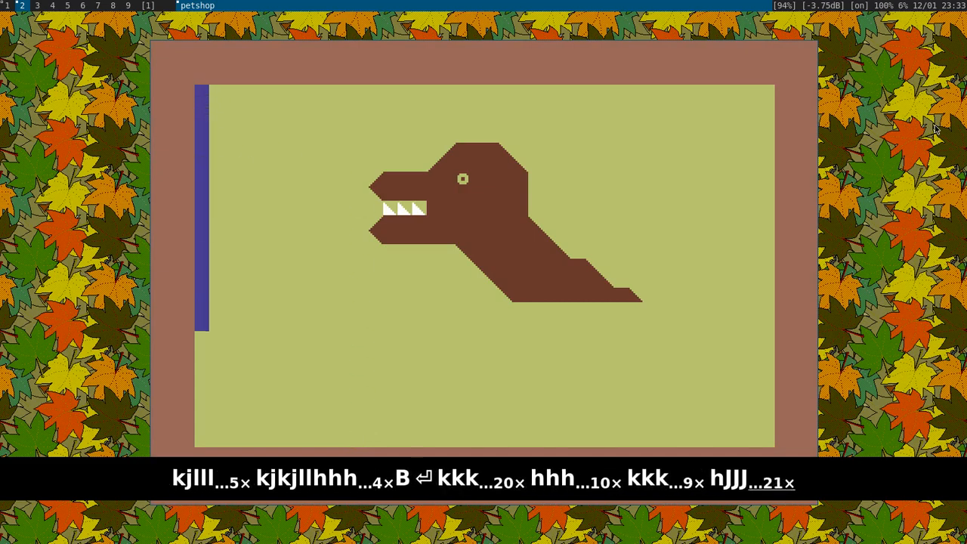
key(shift+l)
key(shift+l)
key(shift+l)
key(shift+l)
key(shift+l)
key(shift+l)
key(shift+l)
key(shift+l)
key(shift+l)
key(shift+l)
key(shift+l)
key(shift+l)
key(shift+l)
key(shift+l)
key(shift+l)
key(shift+l)
key(shift+l)
key(shift+l)
key(shift+l)
key(shift+l)
key(shift+l)
key(shift+l)
key(shift+l)
key(shift+l)
key(shift+l)
key(shift+l)
key(shift+l)
key(shift+l)
key(shift+l)
key(shift+l)
key(shift+l)
key(shift+l)
key(shift+l)
key(shift+l)
key(shift+l)
key(shift+l)
key(shift+l)
key(shift+l)
key(shift+l)
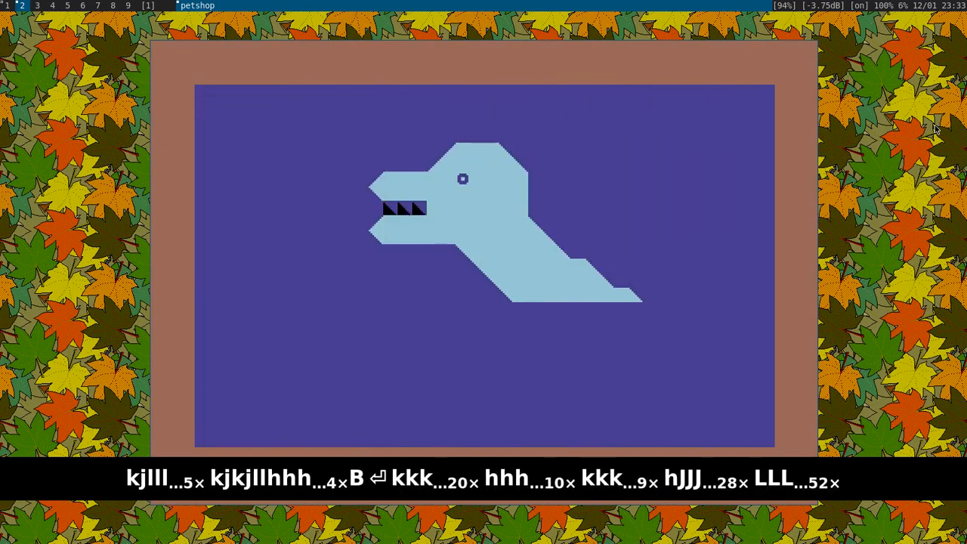
- Move the selected drawing down ten rows so the neck's base meets the canvas's bottom edge, and reopen the character and colour picker
key(ctrl+j)
key(ctrl+j)
key(ctrl+j)
key(ctrl+j)
key(ctrl+j)
key(ctrl+j)
key(ctrl+j)
key(ctrl+j)
key(ctrl+j)
key(ctrl+j)
key(ctrl+j)
key(ctrl+k)
key(Return)
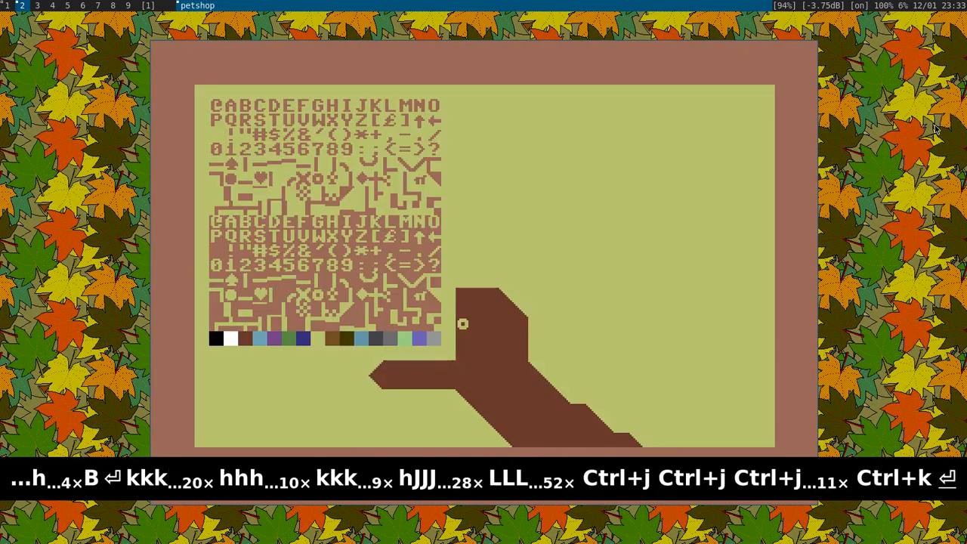
- Close the picker and write the light red text "AAAAARRRGH!" above the creature's head, starting two rows higher over its snout
key(Return)
key(BackSpace)
key(j)
key(j)
key(j)
key(j)
key(j)
key(j)
key(j)
key(j)
key(j)
key(j)
key(j)
key(j)
key(j)
key(j)
key(l)
key(l)
key(l)
key(l)
key(l)
key(l)
key(l)
key(l)
key(l)
key(l)
key(l)
key(l)
key(k)
key(l)
key(k)
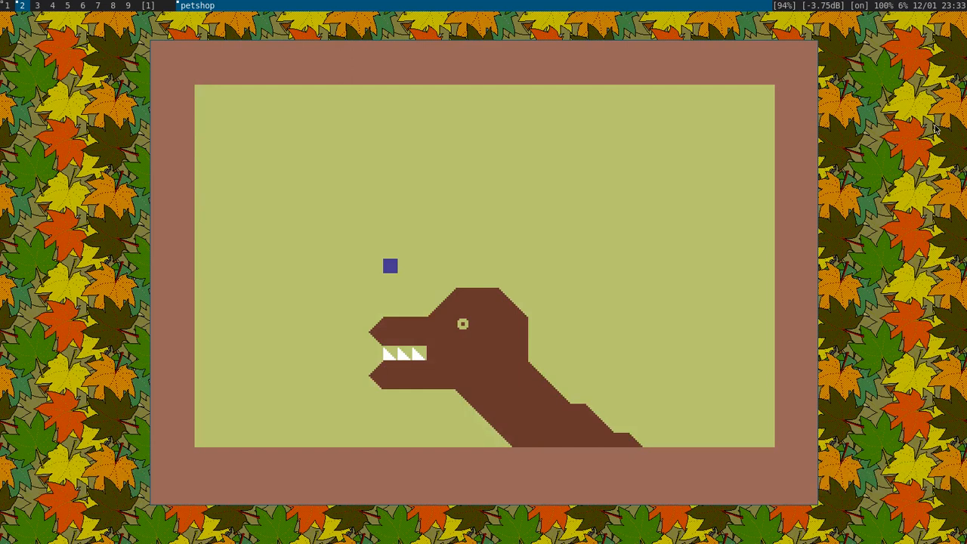
key(i)
text(ai)
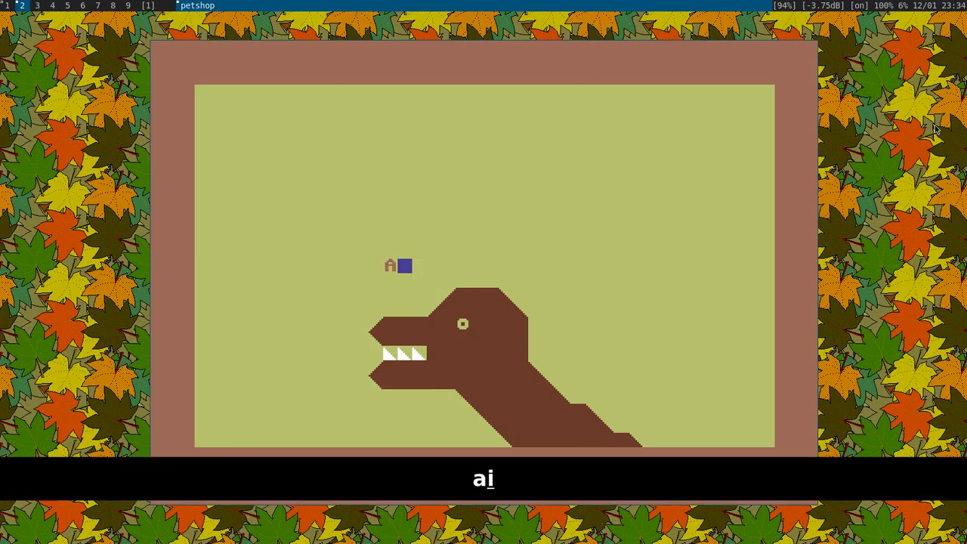
text(aiaiaiaiai)
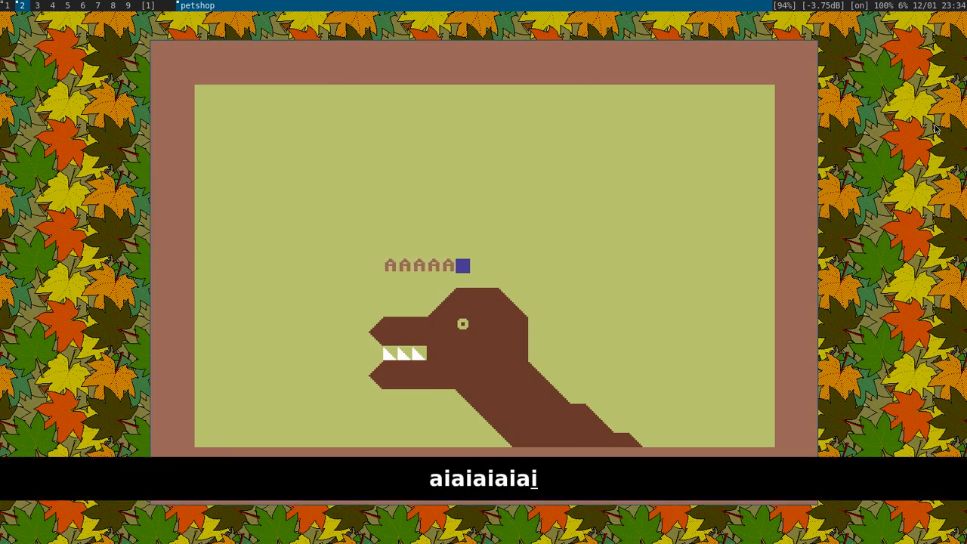
text(riririgih)
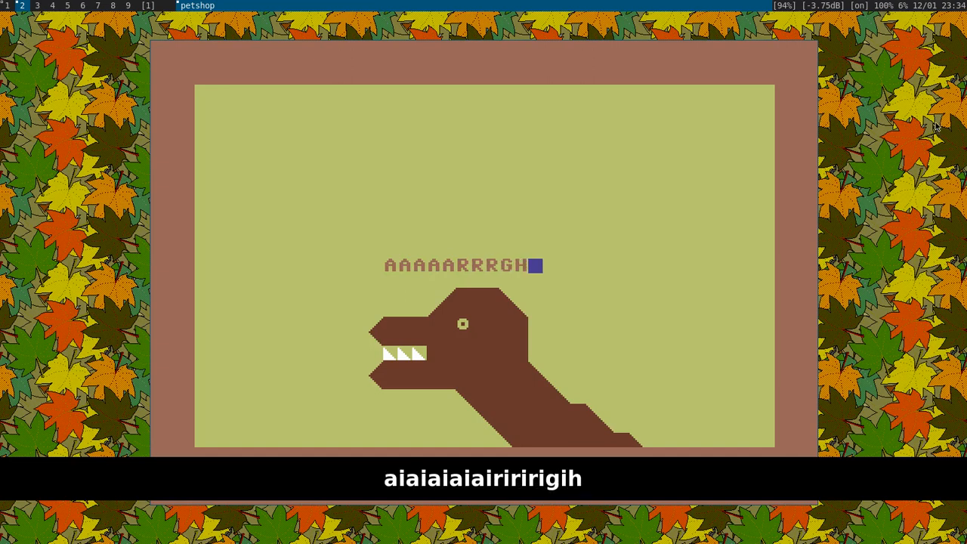
text(i!)
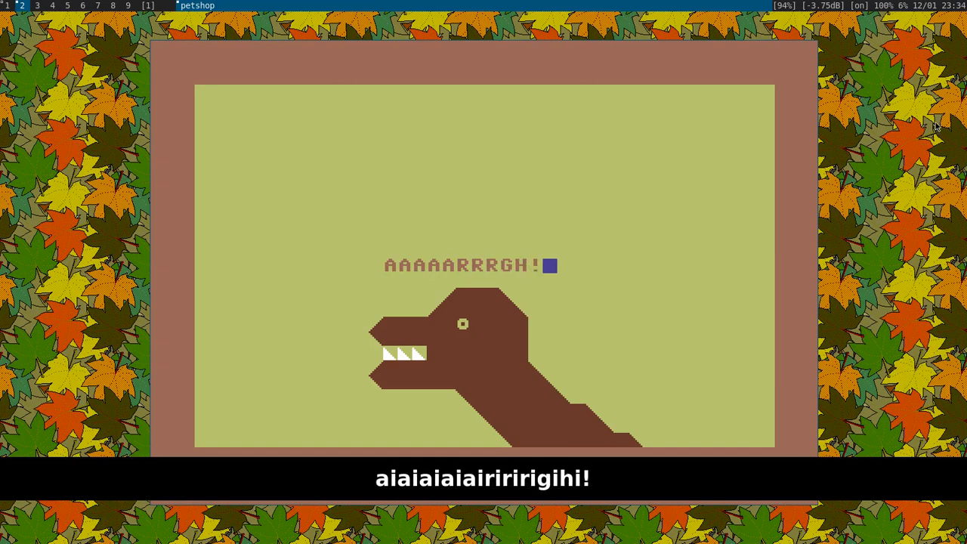
key(h)
key(h)
key(h)
key(h)
key(h)
key(h)
key(h)
key(h)
key(h)
key(h)
key(h)
key(h)
key(l)
key(l)
key(h)
key(l)
key(l)
key(l)
key(l)
key(l)
key(l)
key(l)
key(l)
key(l)
key(l)
key(l)
key(l)
key(l)
key(l)
key(l)
key(l)
key(l)
key(h)
key(h)
key(h)
key(h)
key(h)
key(h)
key(h)
key(h)
key(h)
key(h)
key(h)
key(h)
key(h)
key(h)
key(h)
key(h)
key(h)
key(h)
key(h)
key(h)
key(l)
key(l)
key(l)
key(l)
key(l)
key(l)
key(h)
key(h)
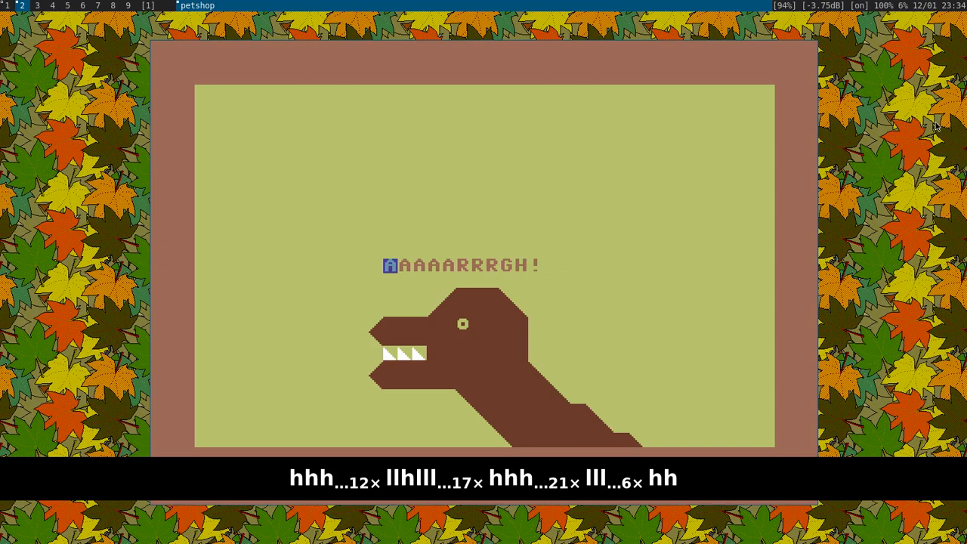
key(shift+j)
key(shift+l)
key(shift+l)
key(shift+l)
key(shift+l)
key(shift+l)
key(shift+l)
key(shift+l)
key(shift+l)
key(shift+l)
key(shift+l)
key(h)
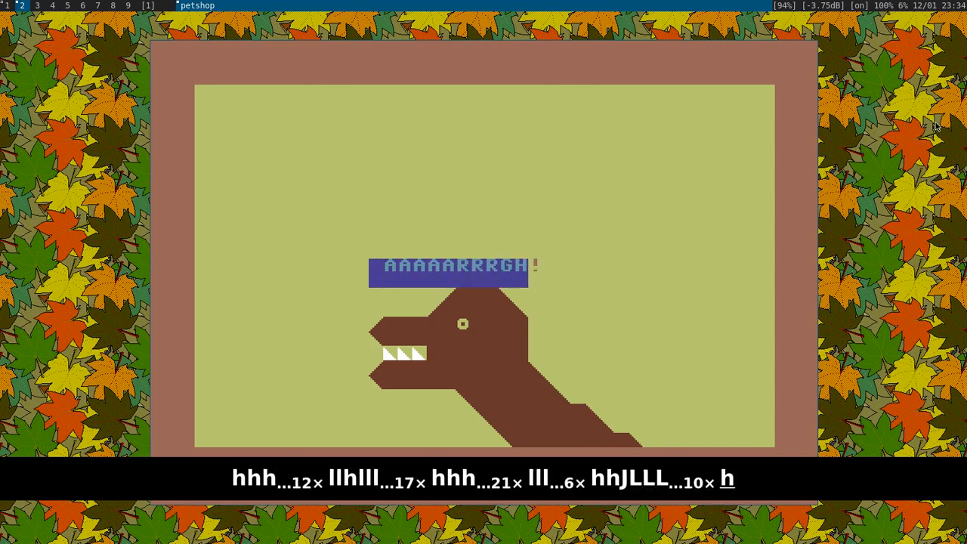
key(shift+l)
key(shift+l)
key(k)
key(shift+j)
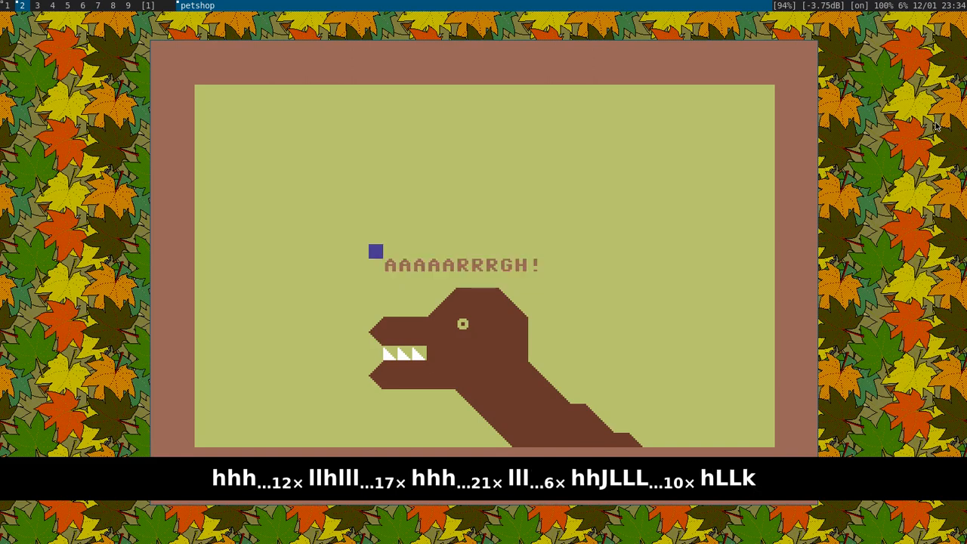
- Place the cursor at the canvas's left edge in the row above the text, and view the character and colour picker
key(h)
key(h)
key(h)
key(h)
key(h)
key(h)
key(h)
key(h)
key(h)
key(h)
key(h)
key(h)
key(Return)
key(Return)
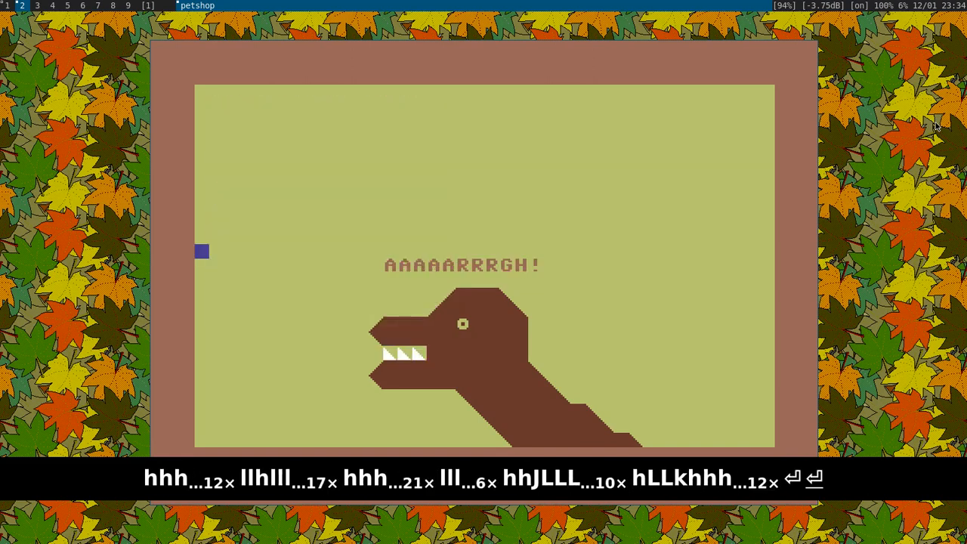
key(Return)
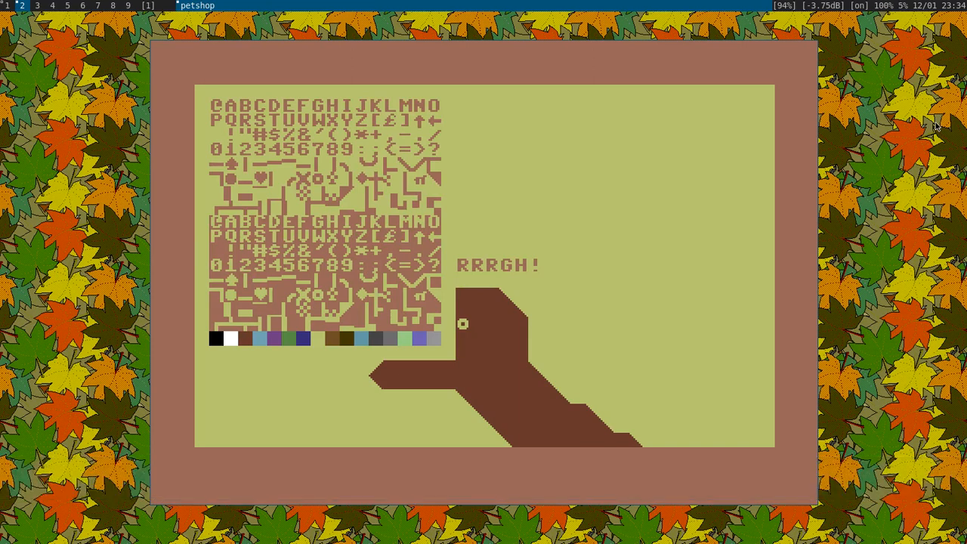
key(c)
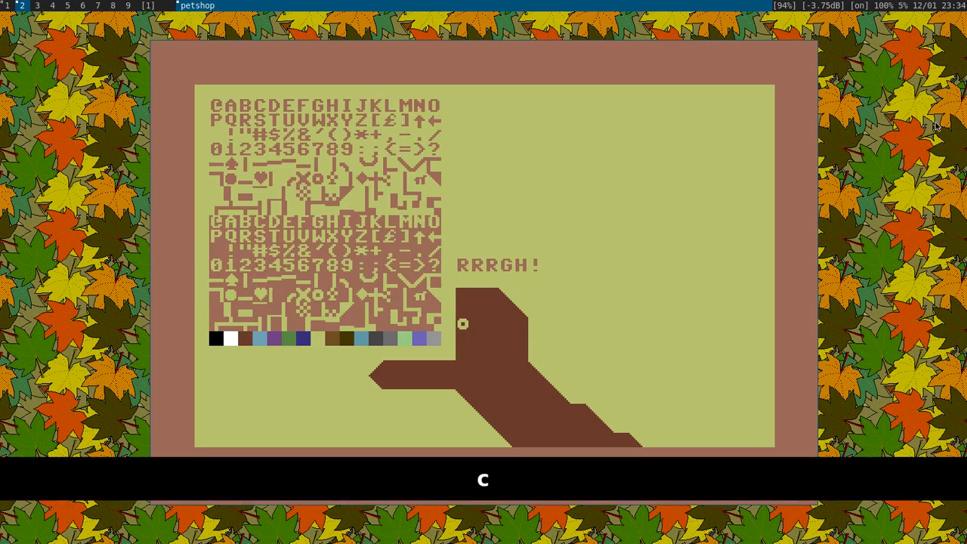
key(Return)
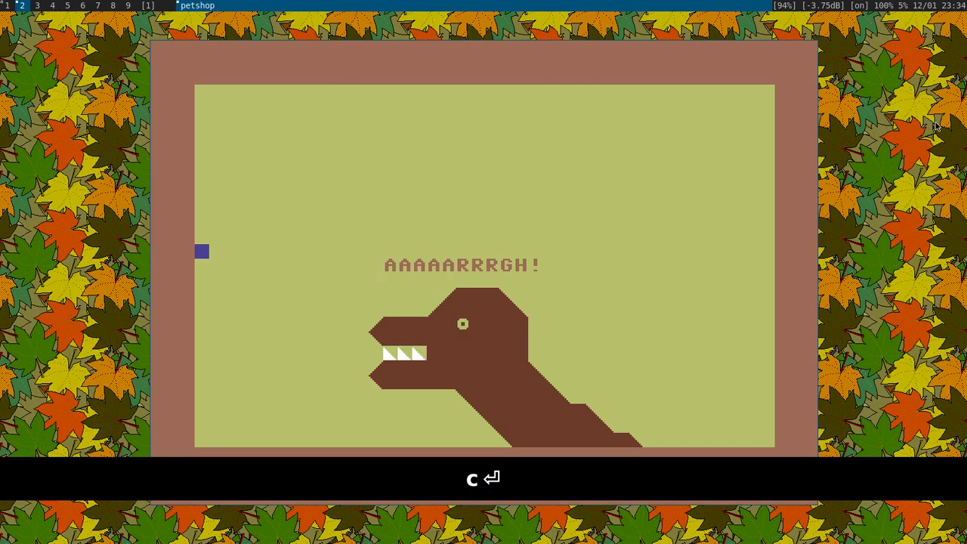
- Open the character and colour picker and look through the uppercase and graphics characters, their inverted versions and the colour row
key(Return)
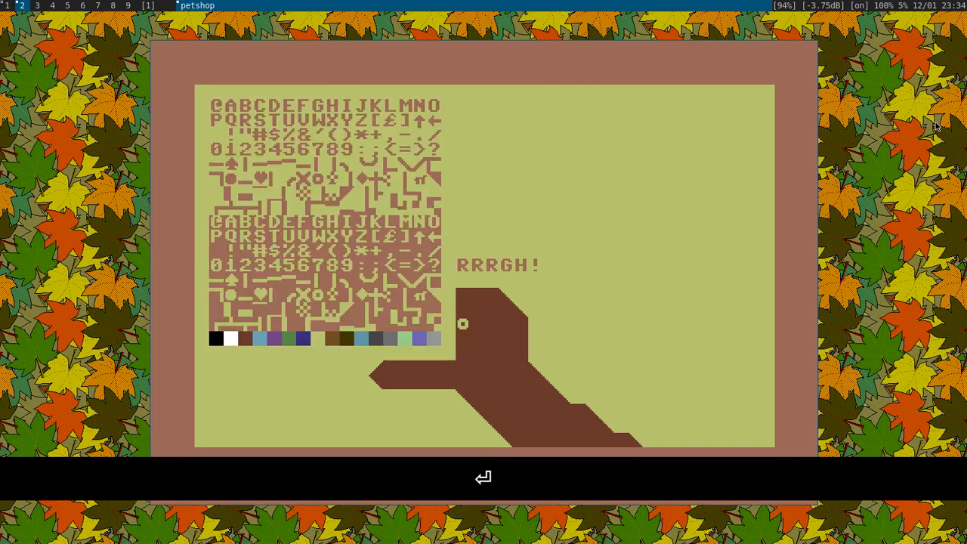
key(k)
key(k)
key(k)
key(k)
key(k)
key(k)
key(k)
key(k)
key(k)
key(k)
key(k)
key(k)
key(k)
key(k)
key(k)
key(k)
key(k)
key(k)
key(k)
key(k)
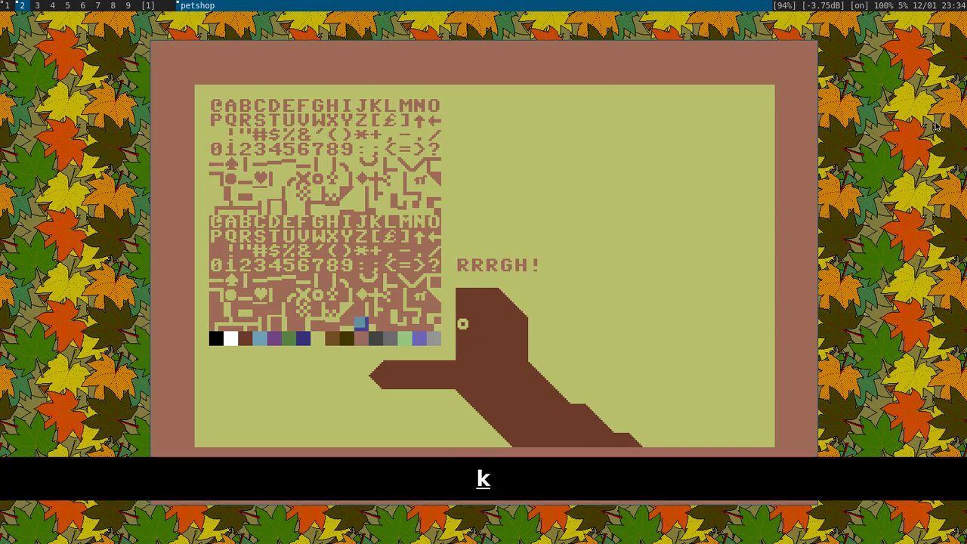
key(h)
key(h)
key(h)
key(h)
key(h)
key(h)
key(h)
key(h)
key(h)
key(h)
key(h)
key(h)
key(h)
key(h)
key(h)
key(h)
key(j)
key(j)
key(j)
key(j)
key(j)
key(j)
key(j)
key(l)
key(l)
key(l)
key(l)
key(l)
key(l)
key(l)
key(l)
key(l)
key(l)
key(l)
key(l)
key(l)
key(l)
key(l)
key(l)
key(l)
key(l)
key(l)
key(l)
key(l)
key(k)
key(k)
key(k)
key(k)
key(k)
key(k)
key(k)
key(k)
key(k)
key(k)
key(k)
key(k)
key(k)
key(j)
key(j)
key(j)
key(j)
key(j)
key(j)
key(j)
key(h)
key(h)
key(h)
key(h)
key(h)
key(h)
key(h)
key(h)
key(h)
key(h)
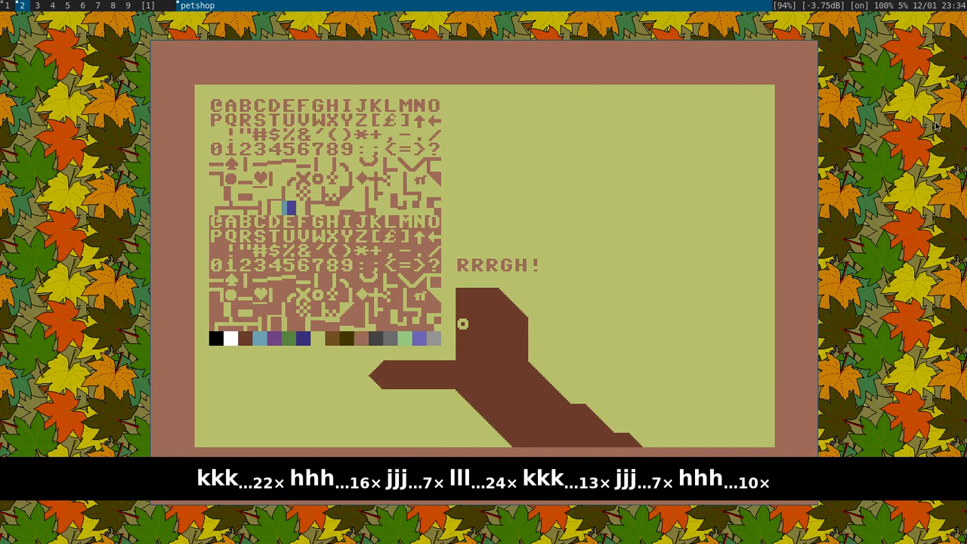
- Switch the drawing to the lowercase character set, look over its characters in the picker, and return to the canvas
key(shift+c)
key(k)
key(k)
key(k)
key(k)
key(k)
key(k)
key(k)
key(k)
key(k)
key(k)
key(k)
key(k)
key(k)
key(k)
key(k)
key(k)
key(h)
key(h)
key(h)
key(h)
key(h)
key(h)
key(h)
key(h)
key(l)
key(l)
key(l)
key(l)
key(l)
key(l)
key(l)
key(l)
key(l)
key(l)
key(l)
key(l)
key(l)
key(l)
key(l)
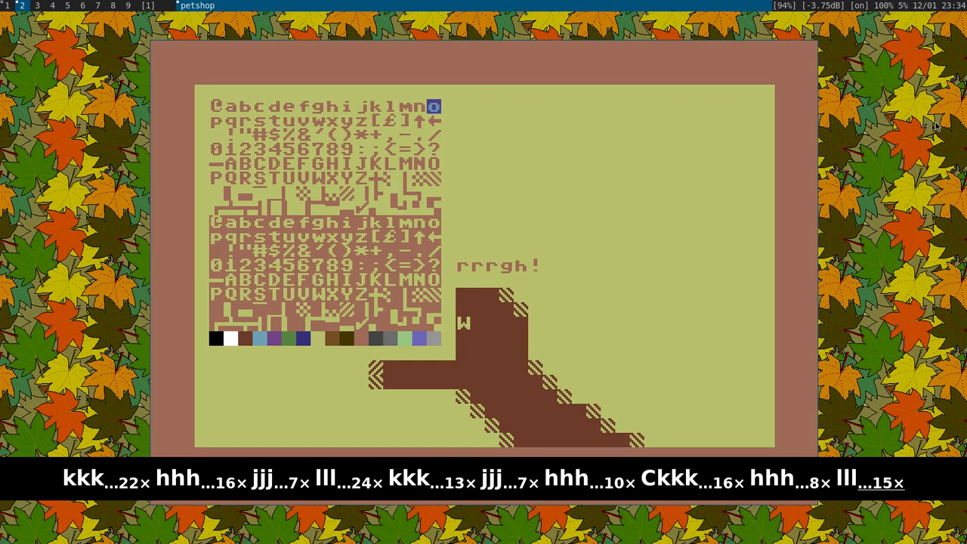
key(j)
key(j)
key(j)
key(j)
key(j)
key(j)
key(j)
key(j)
key(Return)
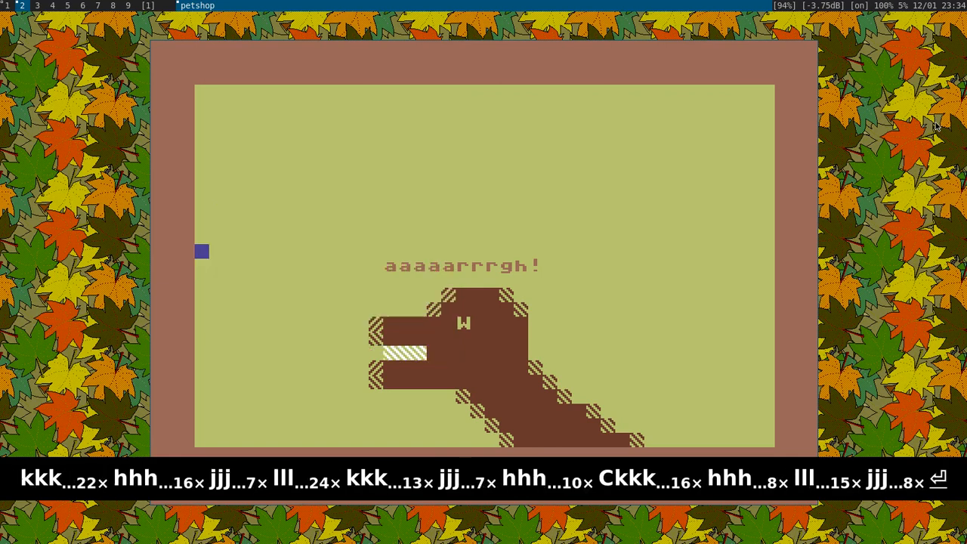
- Place the cursor two rows above the text over the creature's head, and view the lowercase character and colour picker
key(k)
key(l)
key(l)
key(l)
key(l)
key(l)
key(l)
key(l)
key(l)
key(l)
key(l)
key(l)
key(l)
key(l)
key(l)
key(l)
key(l)
key(l)
key(l)
key(l)
key(l)
key(l)
key(l)
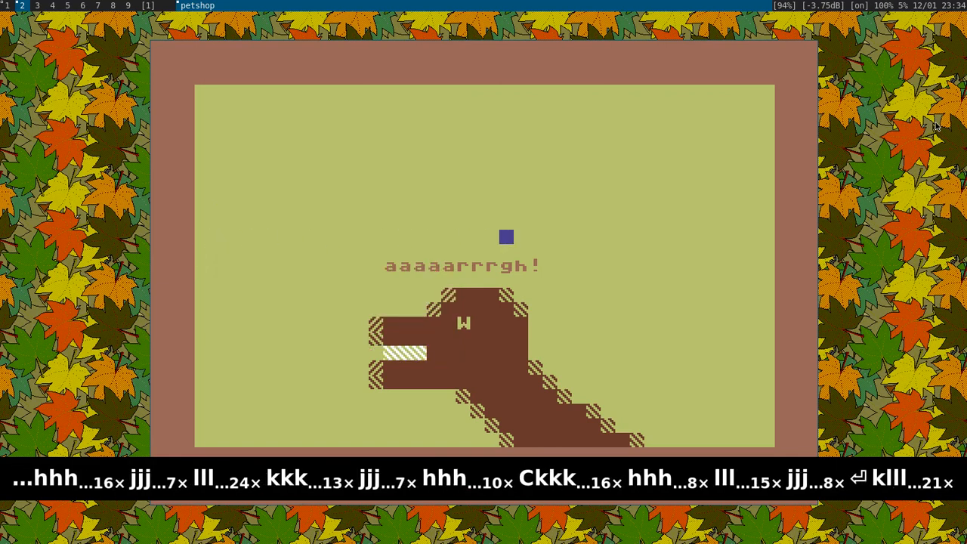
key(Return)
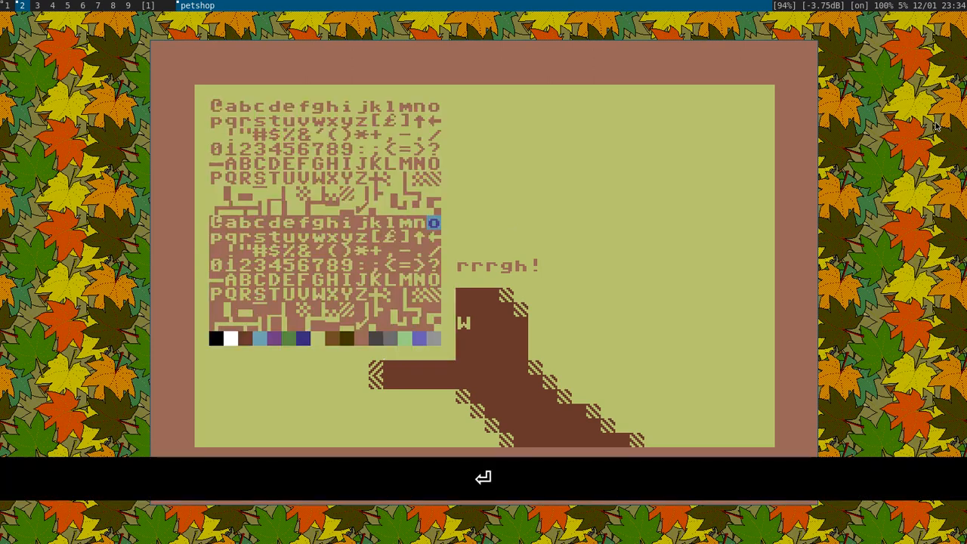
key(Return)
- Place the cursor just above the creature's head and toggle the drawing between character sets repeatedly, finishing on the uppercase and graphics set
key(j)
key(j)
key(j)
key(j)
key(k)
key(shift+c)
key(shift+c)
key(shift+c)
key(shift+c)
key(shift+c)
key(shift+c)
key(shift+c)
key(shift+c)
key(shift+c)
key(shift+c)
key(shift+c)
key(shift+c)
key(shift+c)
key(shift+c)
key(shift+c)
key(shift+c)
key(shift+c)
key(shift+c)
key(shift+c)
key(shift+c)
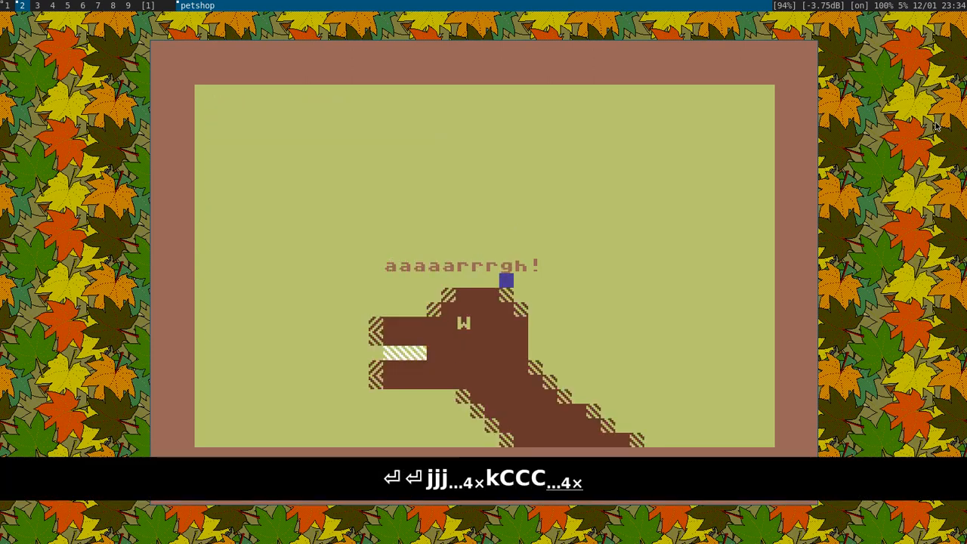
key(shift+c)
key(shift+c)
key(shift+c)
key(shift+c)
key(shift+c)
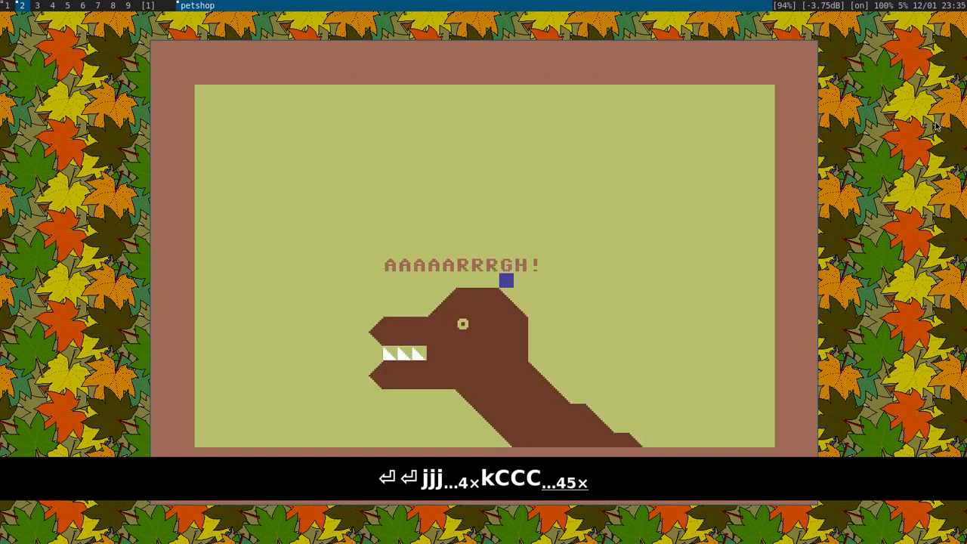
key(shift+c)
key(shift+c)
key(shift+c)
key(shift+c)
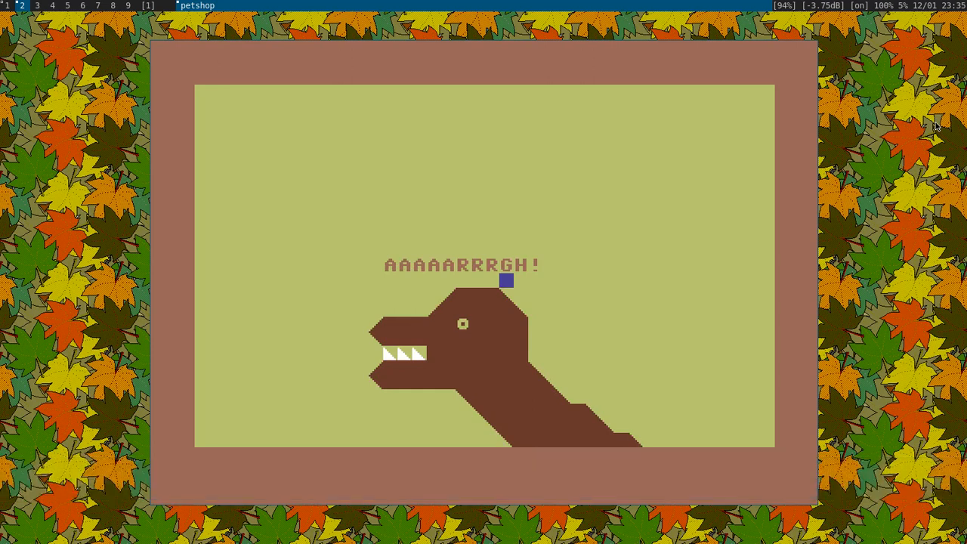
- Select the 28-column by 13-row area containing the whole creature and its text, and copy it
key(k)
key(j)
key(h)
key(h)
key(h)
key(h)
key(h)
key(h)
key(h)
key(h)
key(h)
key(h)
key(h)
key(h)
key(h)
key(k)
key(shift+j)
key(shift+j)
key(shift+j)
key(shift+j)
key(shift+j)
key(shift+j)
key(shift+j)
key(shift+j)
key(shift+j)
key(shift+j)
key(shift+j)
key(shift+j)
key(shift+j)
key(shift+j)
key(shift+l)
key(shift+l)
key(shift+l)
key(shift+l)
key(shift+l)
key(shift+l)
key(shift+l)
key(shift+l)
key(shift+l)
key(shift+l)
key(shift+l)
key(shift+l)
key(shift+l)
key(shift+l)
key(shift+l)
key(shift+l)
key(shift+l)
key(shift+l)
key(shift+l)
key(shift+l)
key(shift+l)
key(shift+l)
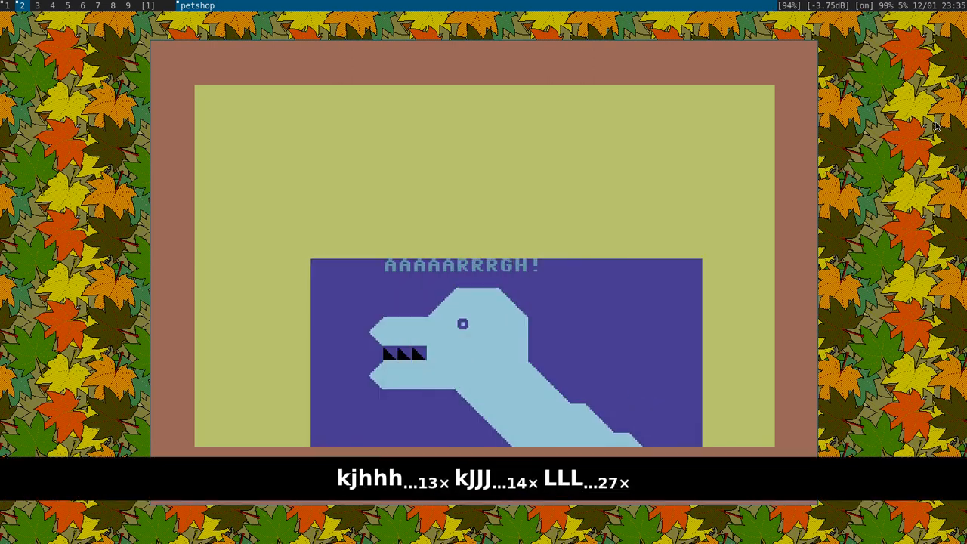
key(y)
- Switch to the second, empty canvas and paste the copied creature and text six rows higher
key(Tab)
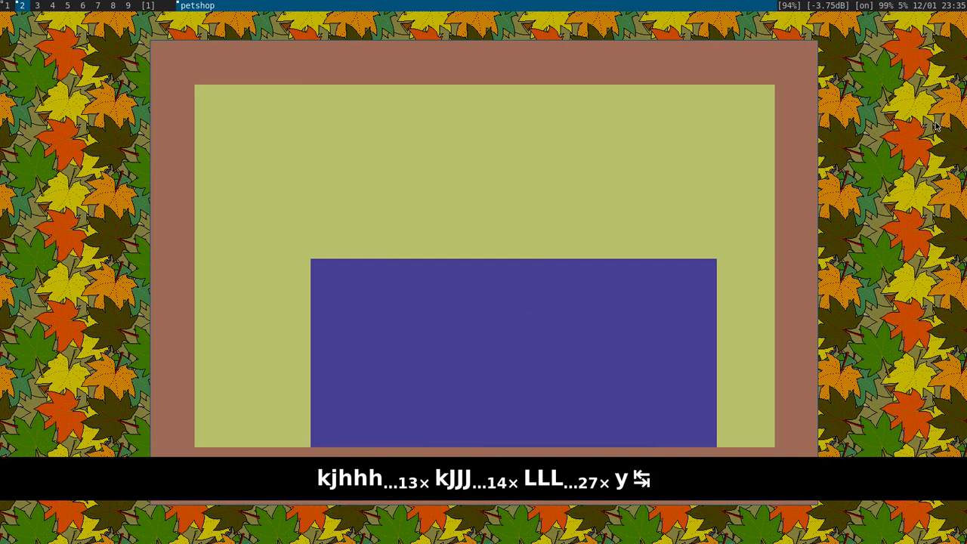
key(k)
key(k)
key(k)
key(k)
key(k)
key(k)
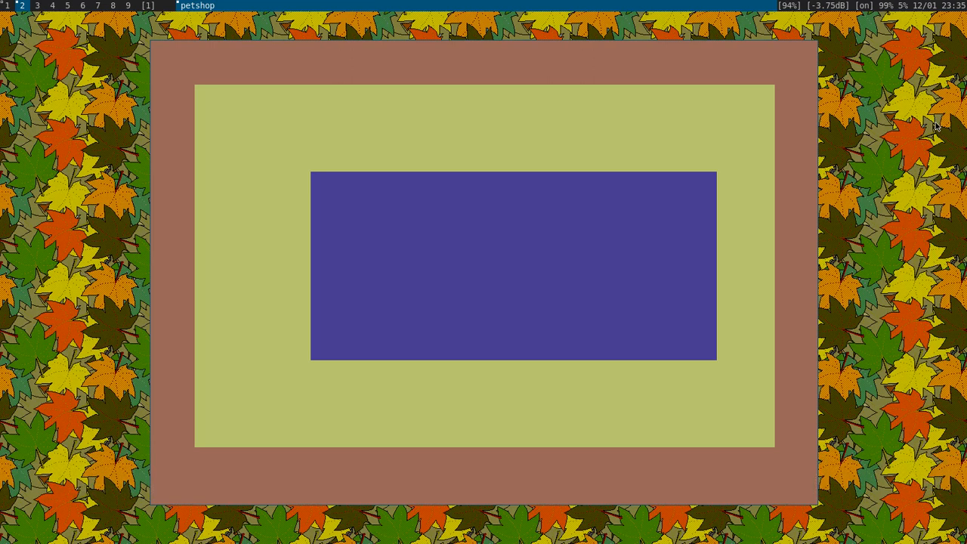
key(f)
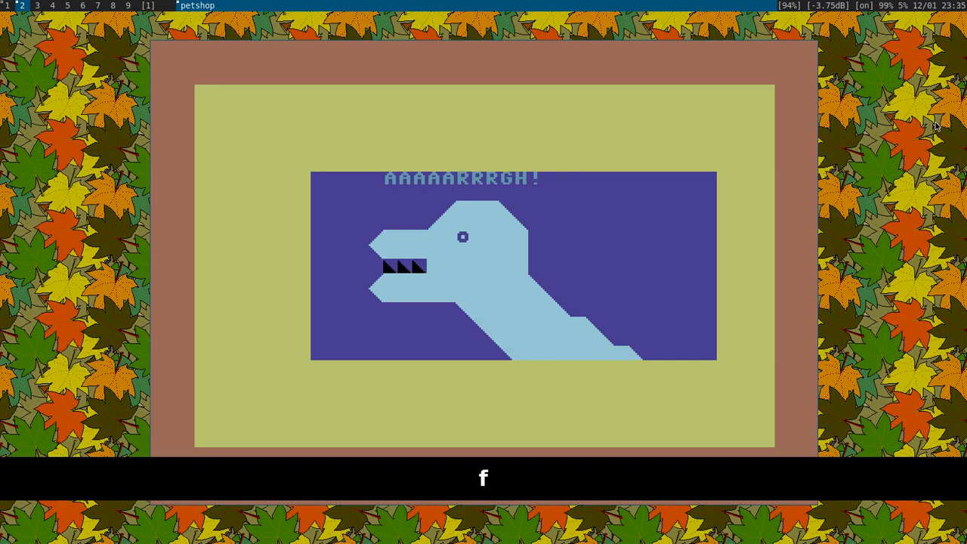
- Switch back and forth between the two canvases to compare the original creature with the pasted copy
key(Tab)
key(Tab)
key(Tab)
key(Tab)
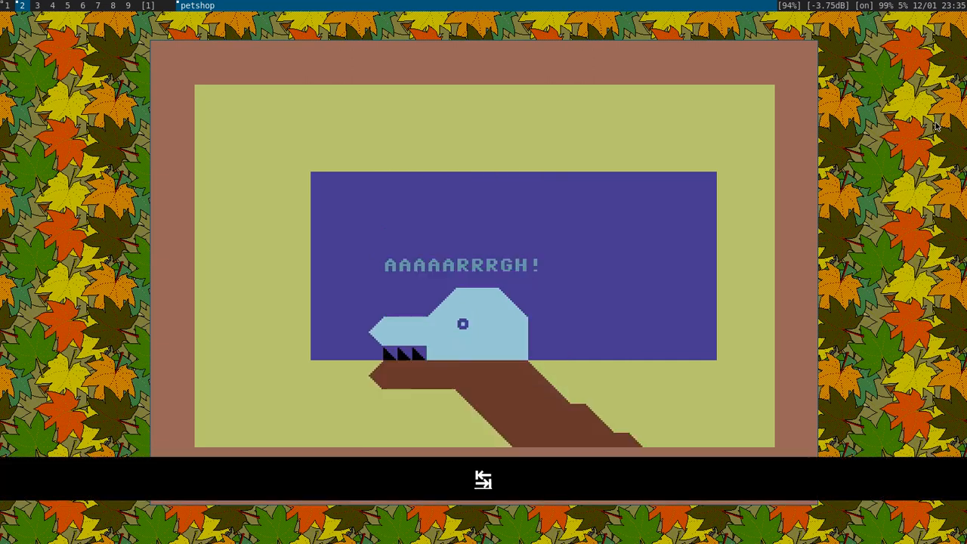
key(Tab)
key(Tab)
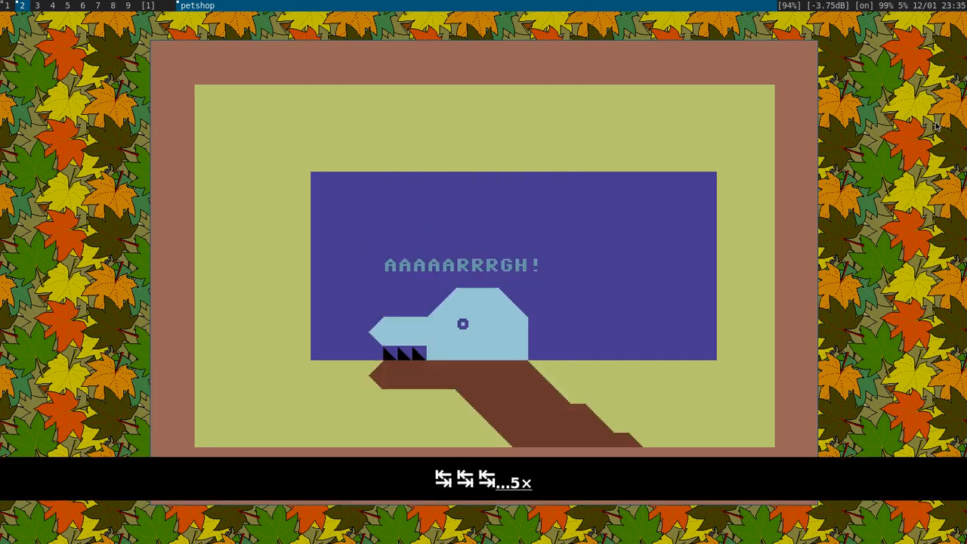
- Mirror the pasted creature and text horizontally, and copy them with a selection narrowed to 19 columns
key(x)
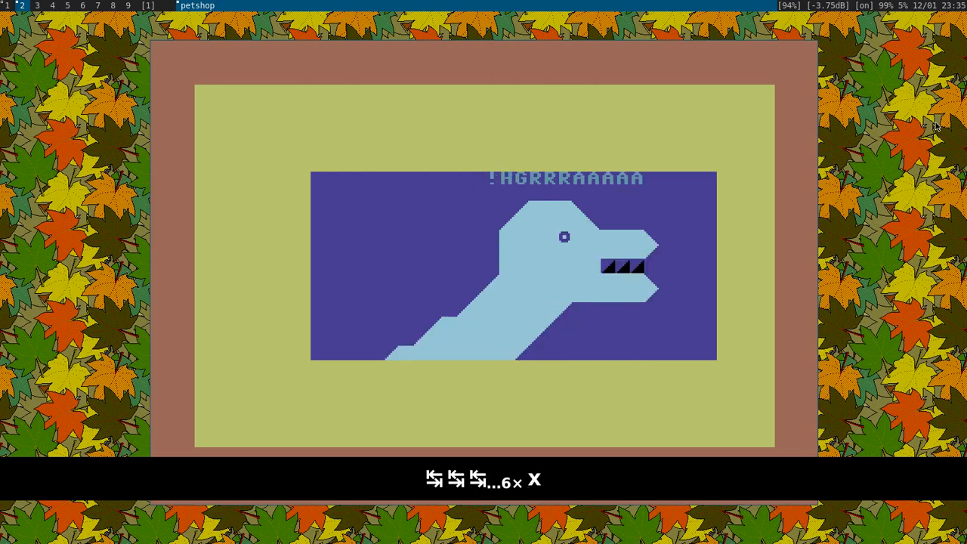
key(l)
key(l)
key(l)
key(l)
key(l)
key(shift+h)
key(shift+h)
key(shift+h)
key(shift+h)
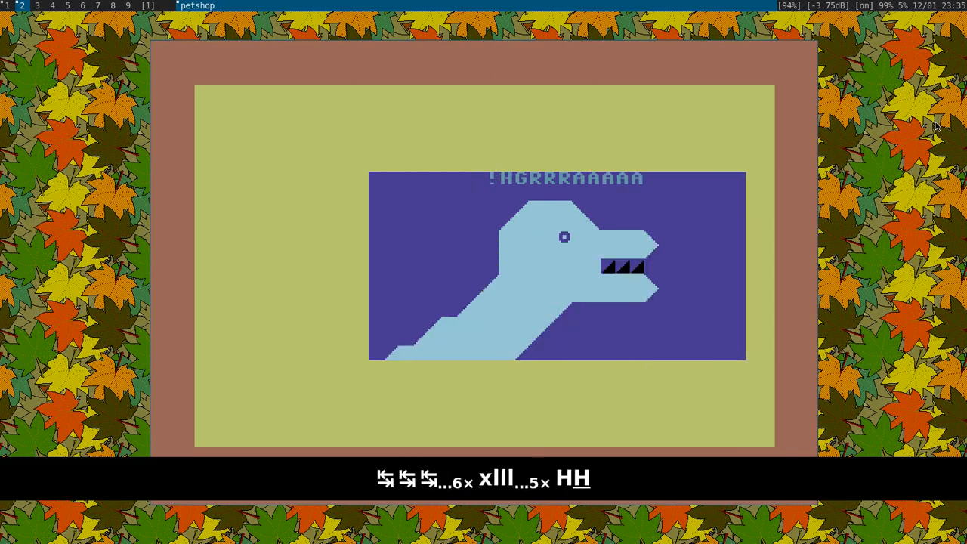
key(shift+h)
key(shift+h)
key(shift+h)
key(l)
key(shift+h)
key(shift+h)
key(shift+h)
key(shift+l)
key(y)
- Switch back to the first canvas and paste the mirrored creature and its text into the canvas's lower-left corner
key(Tab)
key(j)
key(h)
key(h)
key(h)
key(h)
key(h)
key(h)
key(h)
key(h)
key(h)
key(h)
key(h)
key(h)
key(h)
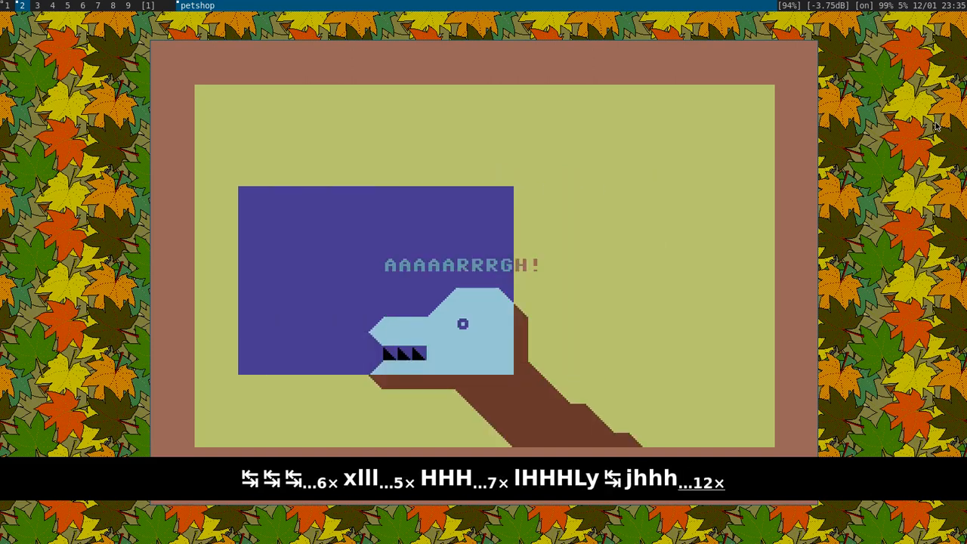
key(j)
key(j)
key(j)
key(j)
key(j)
key(j)
key(j)
key(j)
key(j)
key(f)
- Paste a second copy directly right of the first and flip it horizontally so the two creatures face each other
key(l)
key(l)
key(l)
key(l)
key(l)
key(l)
key(l)
key(l)
key(l)
key(l)
key(l)
key(l)
key(l)
key(l)
key(l)
key(l)
key(l)
key(l)
key(l)
key(l)
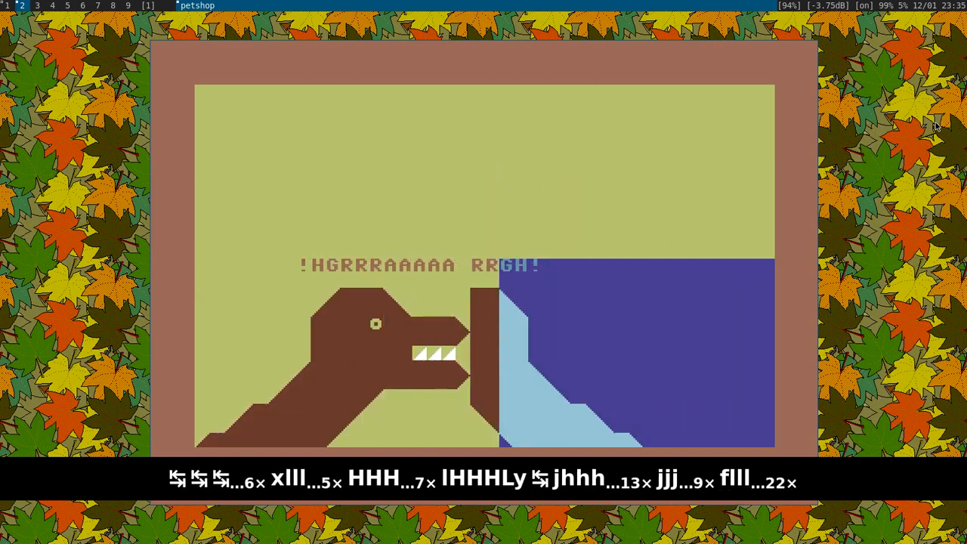
key(h)
key(h)
key(f)
key(x)
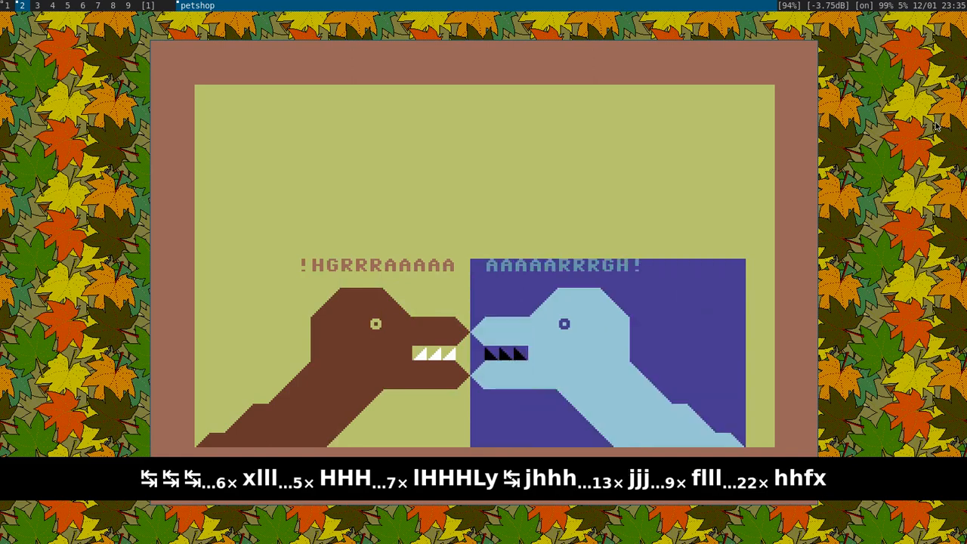
- Move the selection nine rows up, reduce it to a single cell, and check the other canvas before returning
key(k)
key(k)
key(k)
key(k)
key(k)
key(k)
key(k)
key(k)
key(k)
key(BackSpace)
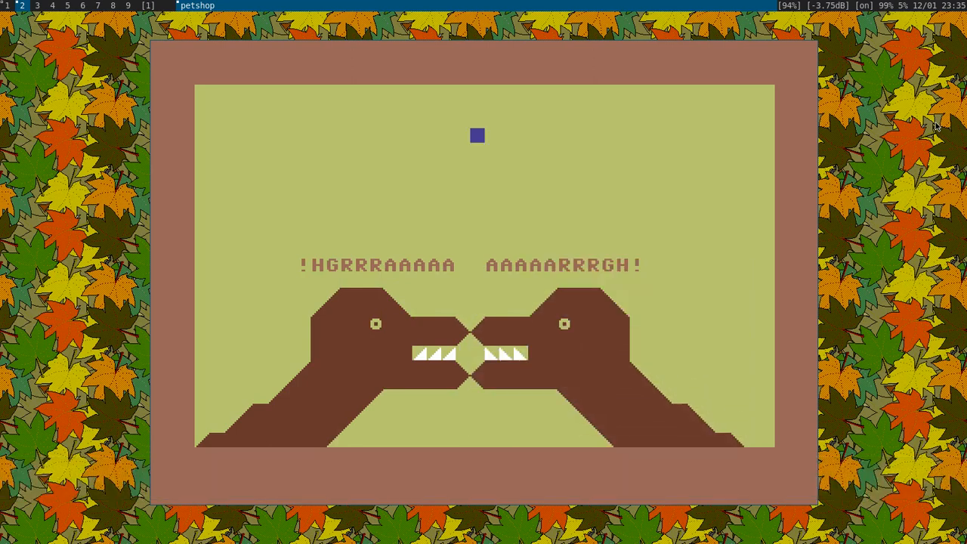
key(Tab)
key(Tab)
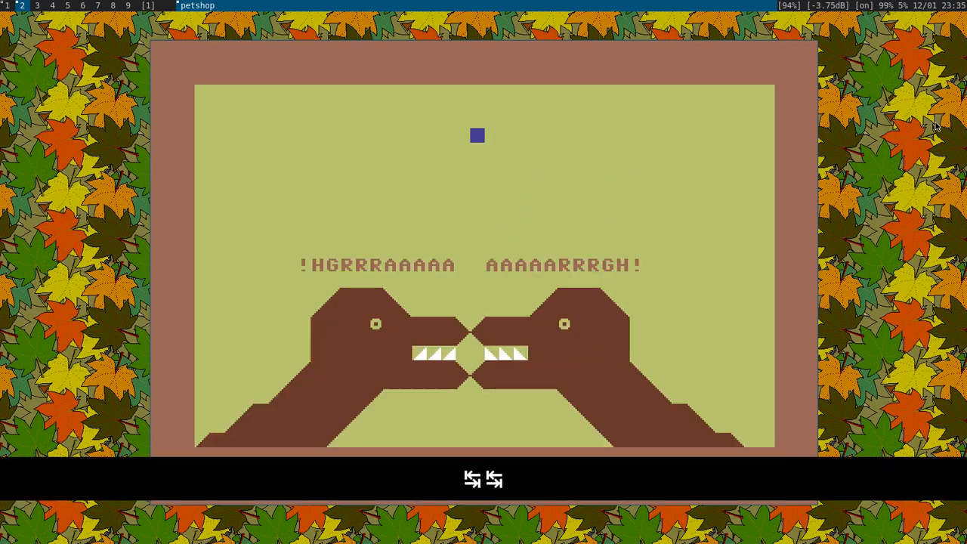
- Place the cursor on the exclamation mark at the start of the mirrored text above the left creature
key(j)
key(j)
key(j)
key(j)
key(j)
key(j)
key(j)
key(j)
key(j)
key(j)
key(j)
key(j)
key(j)
key(j)
key(j)
key(j)
key(j)
key(j)
key(j)
key(k)
key(k)
key(k)
key(k)
key(k)
key(k)
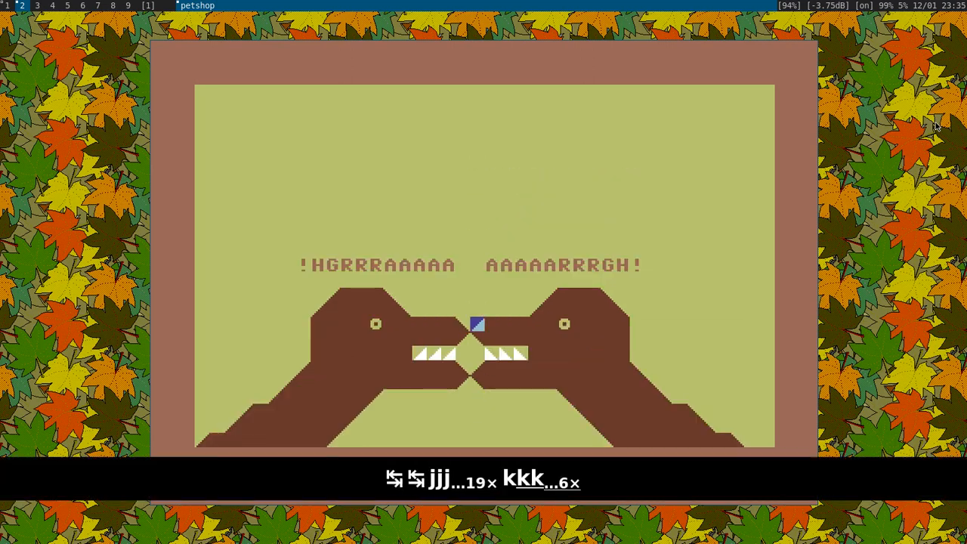
key(k)
key(k)
key(k)
key(h)
key(h)
key(h)
key(h)
key(h)
key(h)
key(h)
key(h)
key(h)
key(k)
key(h)
key(h)
key(h)
key(shift+l)
key(shift+l)
key(shift+l)
key(shift+l)
key(shift+l)
key(shift+l)
key(shift+l)
key(shift+l)
key(shift+l)
key(shift+l)
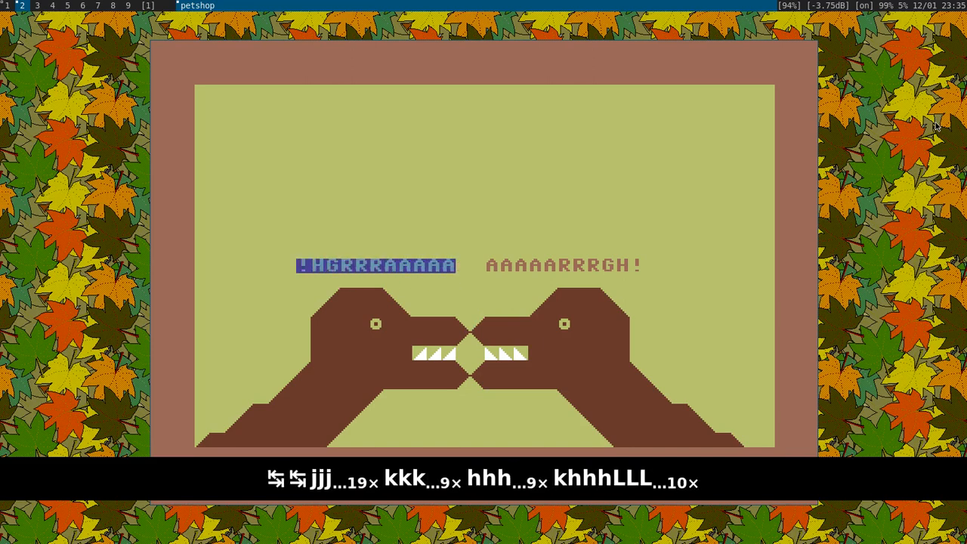
key(BackSpace)
key(l)
key(l)
key(l)
key(l)
key(h)
key(l)
key(h)
key(l)
key(h)
key(l)
key(h)
key(h)
key(h)
key(h)
- Select the 11-character text "!HGRRRAAAAA" above the left creature, and flip it horizontally and back again
key(shift+l)
key(shift+l)
key(shift+l)
key(shift+l)
key(shift+l)
key(shift+l)
key(shift+l)
key(shift+l)
key(shift+l)
key(shift+l)
key(x)
key(x)
- Move the 11-cell selection onto the snout row where both creatures meet and try flipping it along each axis and back
key(j)
key(j)
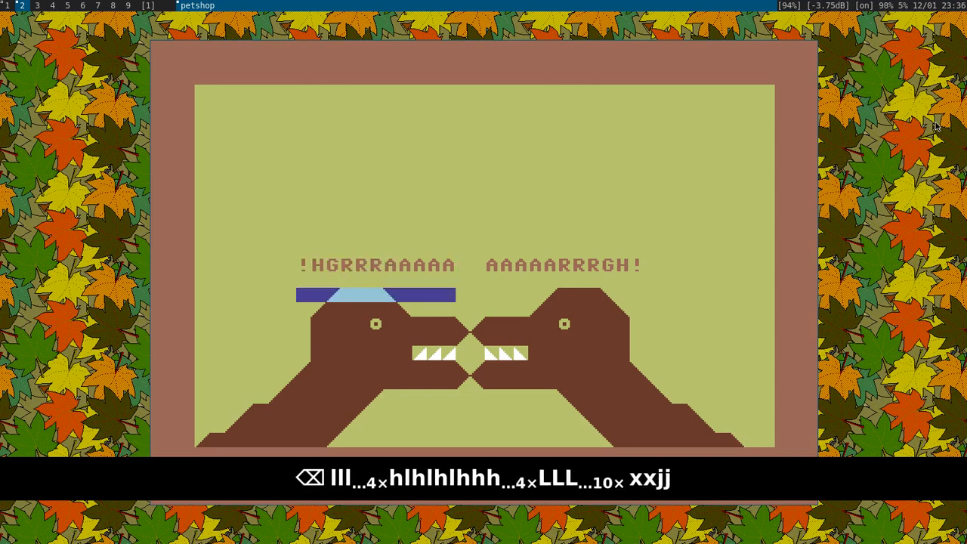
key(j)
key(j)
key(l)
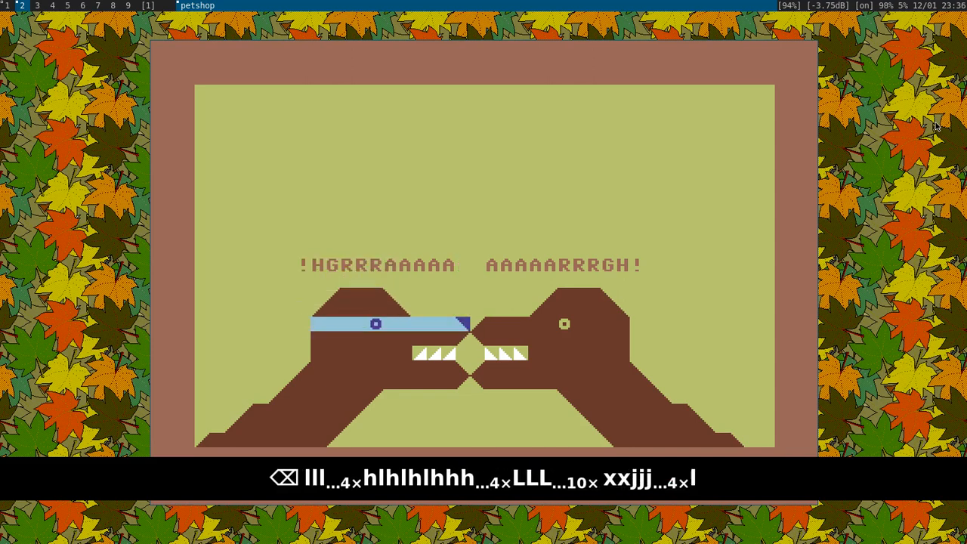
key(l)
key(l)
key(l)
key(l)
key(l)
key(l)
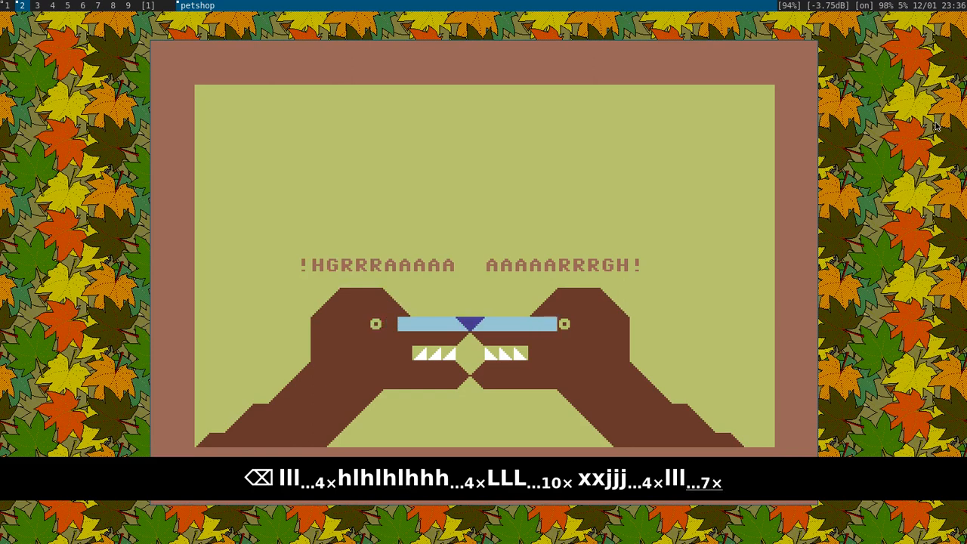
key(h)
key(x)
key(x)
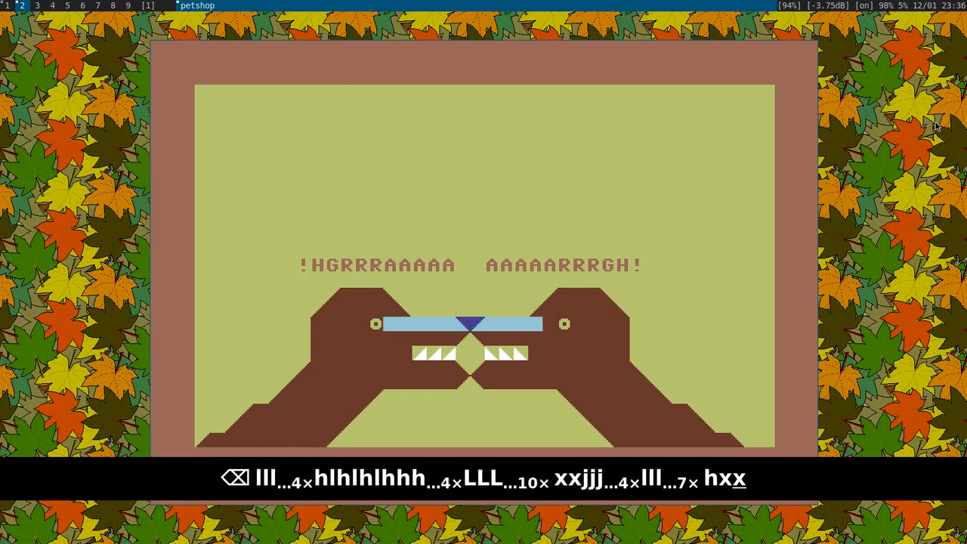
key(shift+x)
key(shift+x)
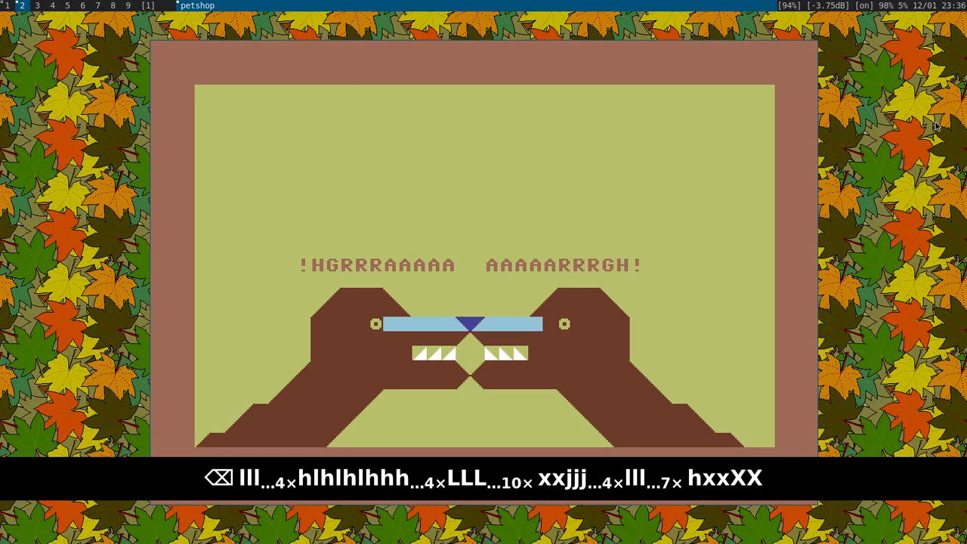
- Select the 11-character text "!HGRRRAAAAA" above the left creature again and copy it
key(k)
key(k)
key(BackSpace)
key(k)
key(k)
key(j)
key(h)
key(h)
key(h)
key(h)
key(h)
key(h)
key(shift+l)
key(shift+l)
key(shift+l)
key(shift+l)
key(shift+l)
key(shift+l)
key(shift+l)
key(shift+l)
key(shift+l)
key(shift+l)
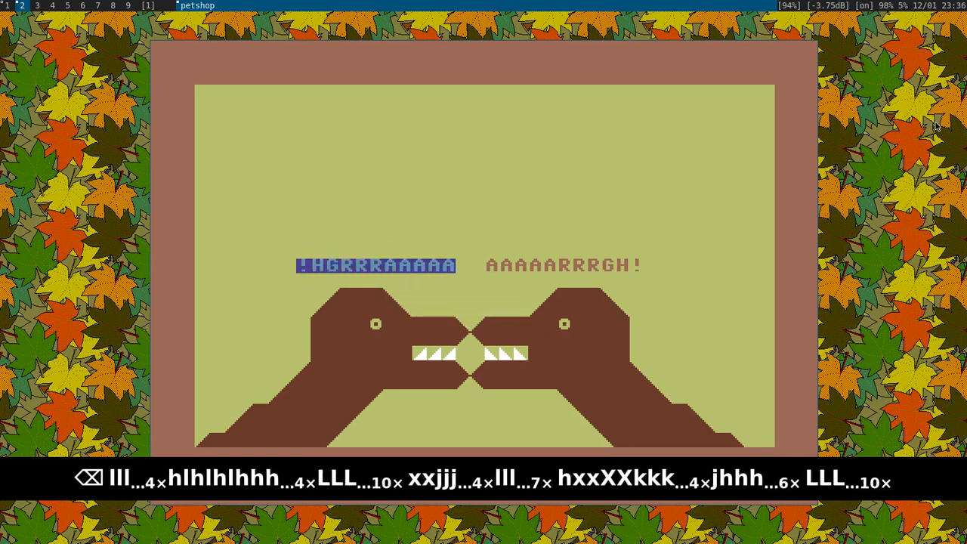
key(y)
- Extend the selection to nine rows, from eight rows above the text down to its own row, and fill it with the copied text
key(k)
key(k)
key(k)
key(k)
key(k)
key(k)
key(k)
key(k)
key(shift+j)
key(shift+j)
key(shift+j)
key(shift+j)
key(shift+j)
key(shift+j)
key(shift+j)
key(shift+j)
key(shift+j)
key(shift+k)
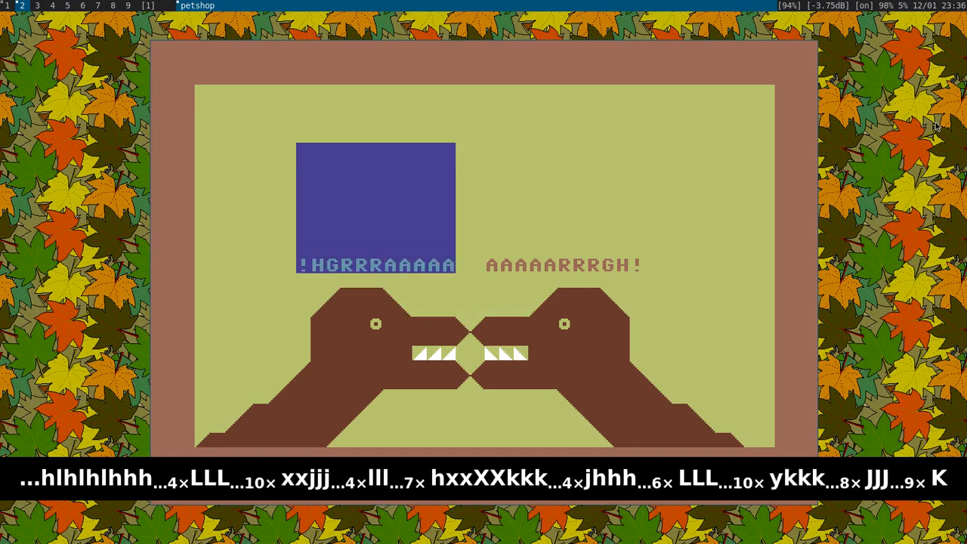
key(f)
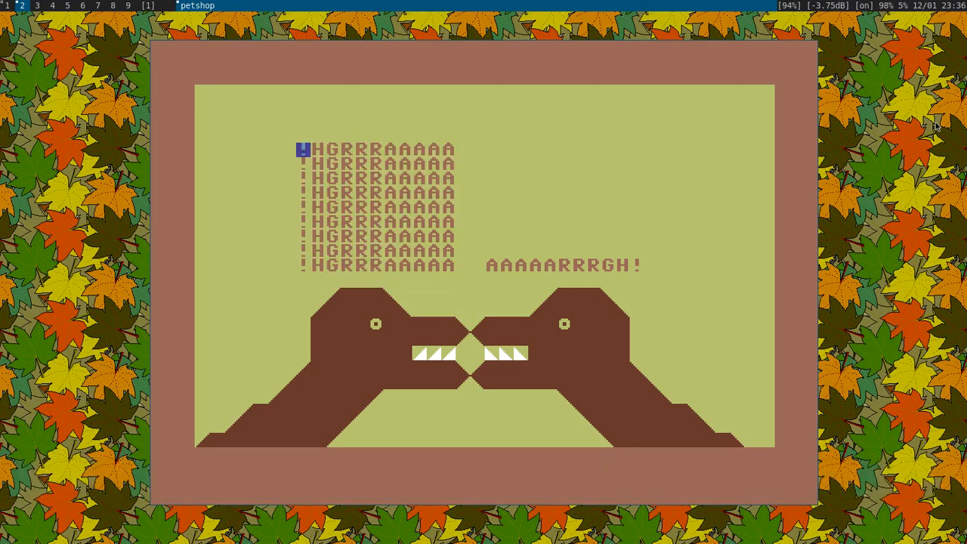
- Move the single-cell cursor past the gap between the creatures' mouths to the empty cell above the left creature's snout
key(j)
key(j)
key(j)
key(j)
key(j)
key(j)
key(j)
key(j)
key(j)
key(l)
key(l)
key(l)
key(l)
key(l)
key(l)
key(l)
key(l)
key(l)
key(l)
key(l)
key(l)
key(l)
key(l)
key(j)
key(j)
key(h)
key(j)
key(j)
key(h)
key(j)
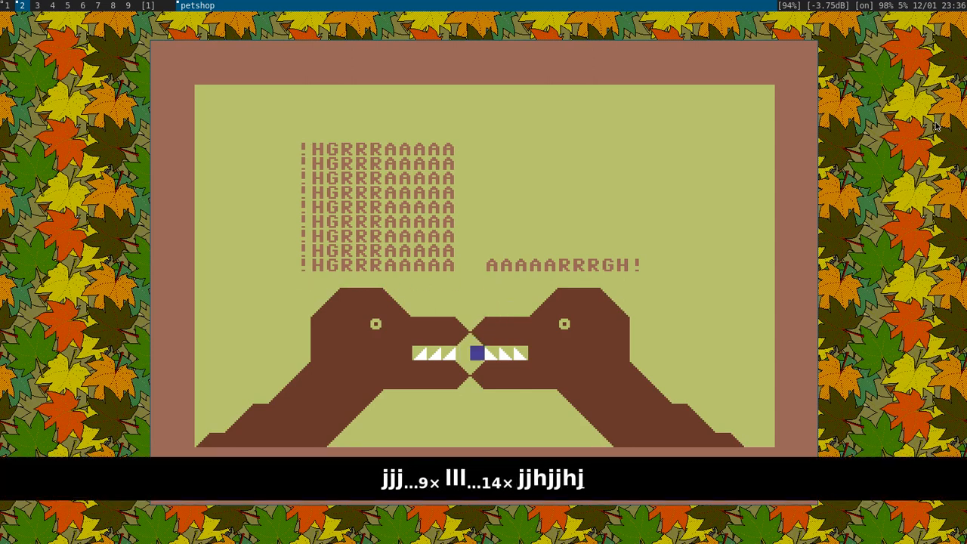
key(k)
key(k)
key(k)
key(h)
key(k)
key(h)
key(h)
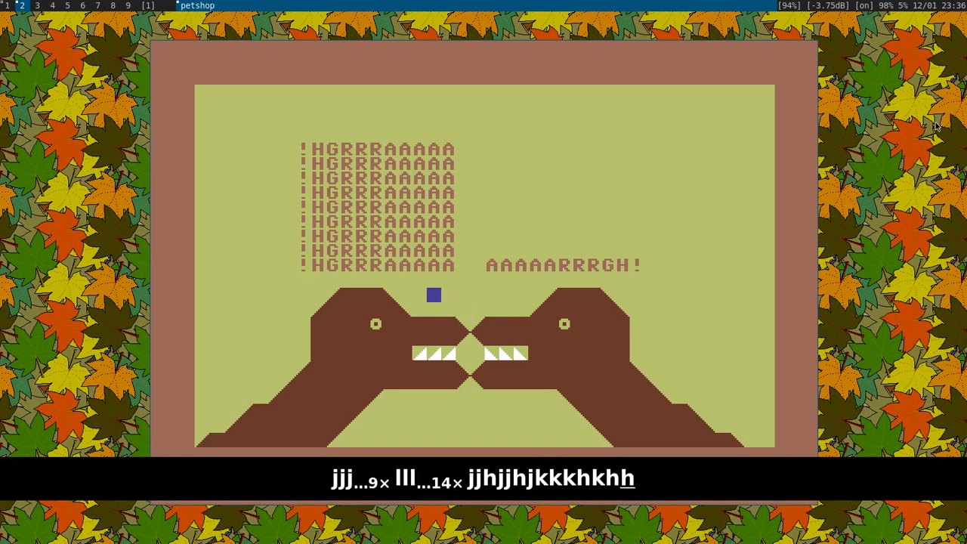
- Choose the heart character from the non-reversed graphics rows of the character picker
key(Return)
key(k)
key(k)
key(k)
key(k)
key(k)
key(k)
key(k)
key(k)
key(k)
key(h)
key(h)
key(h)
key(h)
key(h)
key(h)
key(h)
key(h)
key(h)
key(h)
key(h)
key(h)
key(h)
key(j)
key(j)
key(j)
key(j)
key(j)
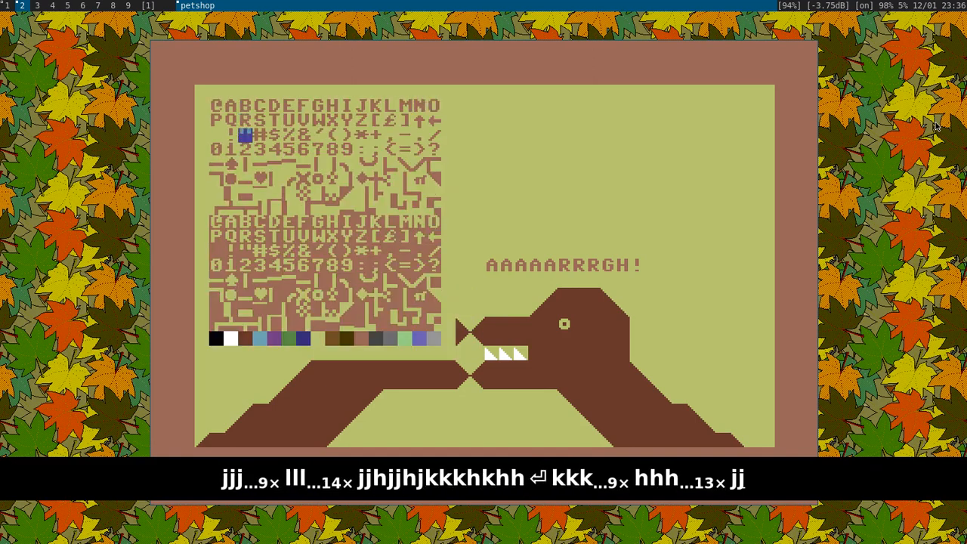
key(l)
key(Return)
- Place a heart above the left creature's snout and three more stepping diagonally down behind its head
key(k)
key(f)
key(h)
key(h)
key(h)
key(h)
key(h)
key(h)
key(h)
key(h)
key(h)
key(f)
key(j)
key(h)
key(f)
key(j)
key(h)
key(f)
- Place four hearts around the right creature: two above its snout, one above its text and one behind its head
key(l)
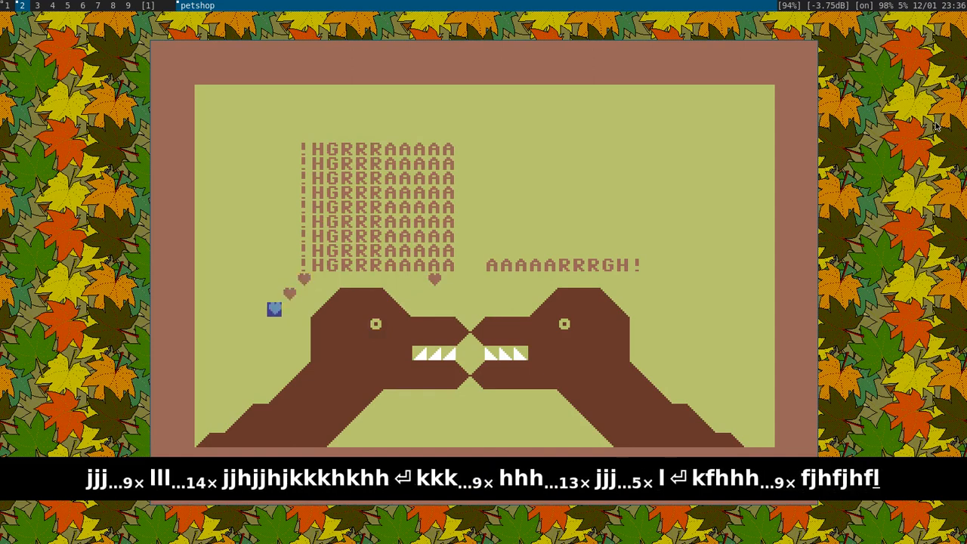
key(f)
key(k)
key(h)
key(h)
key(f)
key(l)
key(l)
key(l)
key(l)
key(l)
key(l)
key(l)
key(k)
key(k)
key(k)
key(f)
key(j)
key(l)
key(l)
key(l)
key(l)
key(l)
key(l)
key(l)
key(l)
key(j)
key(j)
key(h)
key(j)
key(f)
- Move to the cell above the right creature's eye and choose the reversed rising diagonal line from the character picker
key(h)
key(h)
key(h)
key(h)
key(h)
key(h)
key(h)
key(j)
key(h)
key(h)
key(Return)
key(l)
key(l)
key(l)
key(l)
key(l)
key(l)
key(l)
key(l)
key(l)
key(l)
key(j)
key(j)
key(j)
key(j)
key(j)
key(j)
key(j)
key(l)
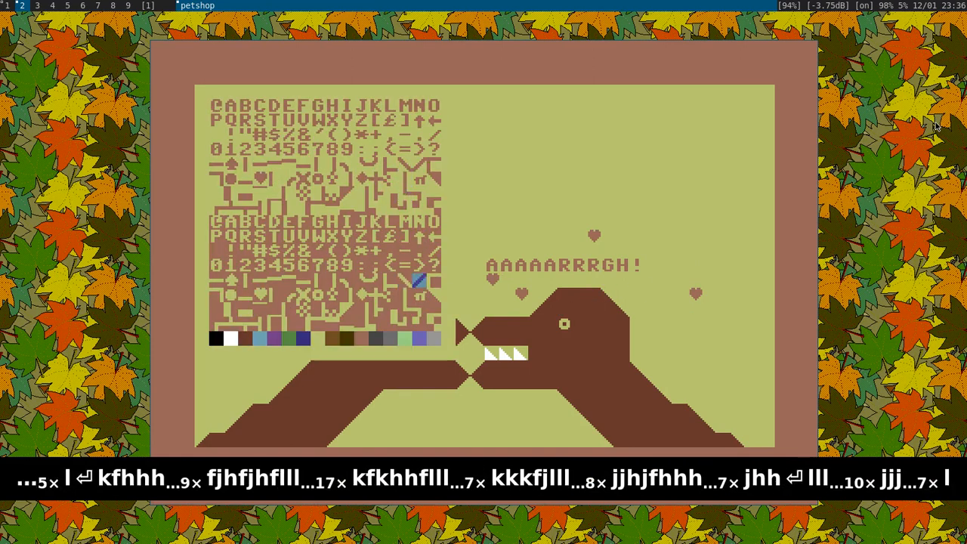
key(Return)
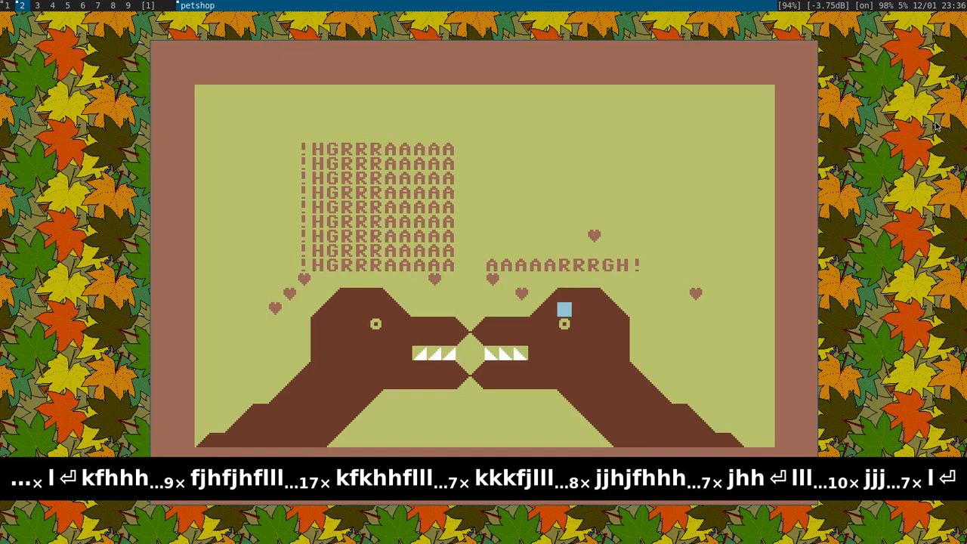
- Draw the diagonal line as an eyebrow above each creature's eye, mirroring the left creature's one horizontally
key(d)
key(h)
key(h)
key(h)
key(h)
key(h)
key(h)
key(h)
key(h)
key(h)
key(h)
key(h)
key(h)
key(h)
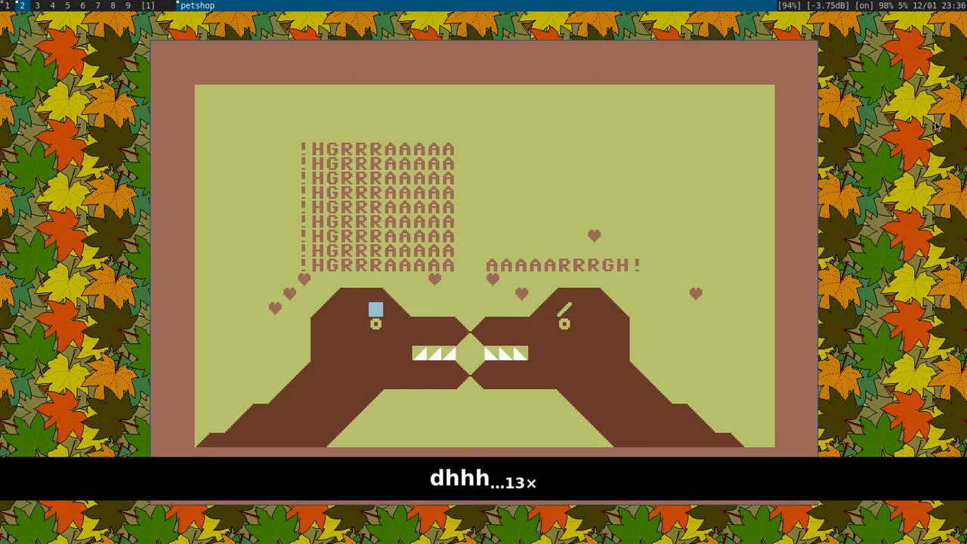
key(d)
key(x)
- Move the cursor to the canvas's lowest row and save the drawing as dino.pet
key(j)
key(j)
key(j)
key(j)
key(j)
key(j)
key(j)
key(j)
key(j)
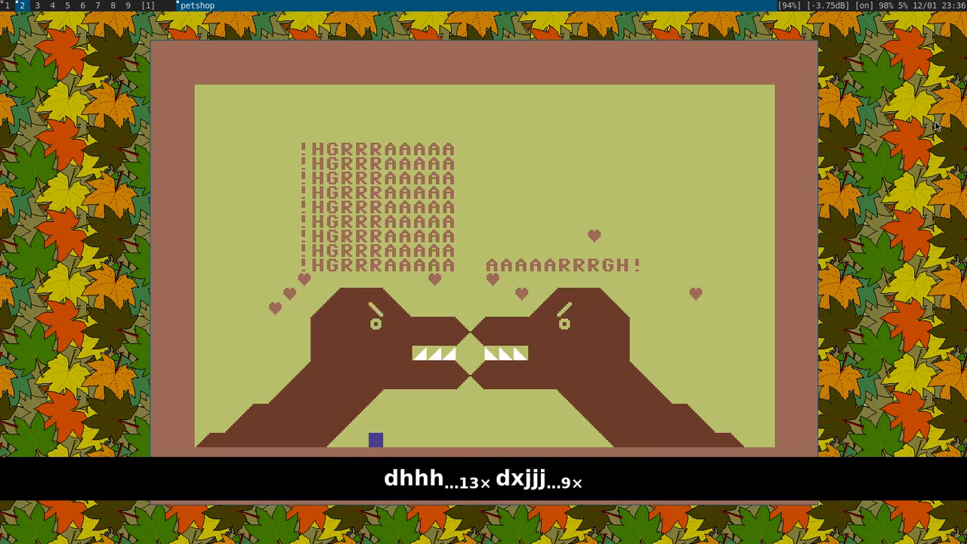
key(F1)
key(BackSpace)
key(BackSpace)
key(BackSpace)
key(BackSpace)
key(BackSpace)
key(BackSpace)
key(BackSpace)
key(BackSpace)
key(BackSpace)
key(BackSpace)
key(BackSpace)
key(BackSpace)
key(BackSpace)
key(BackSpace)
key(BackSpace)
key(BackSpace)
key(BackSpace)
key(BackSpace)
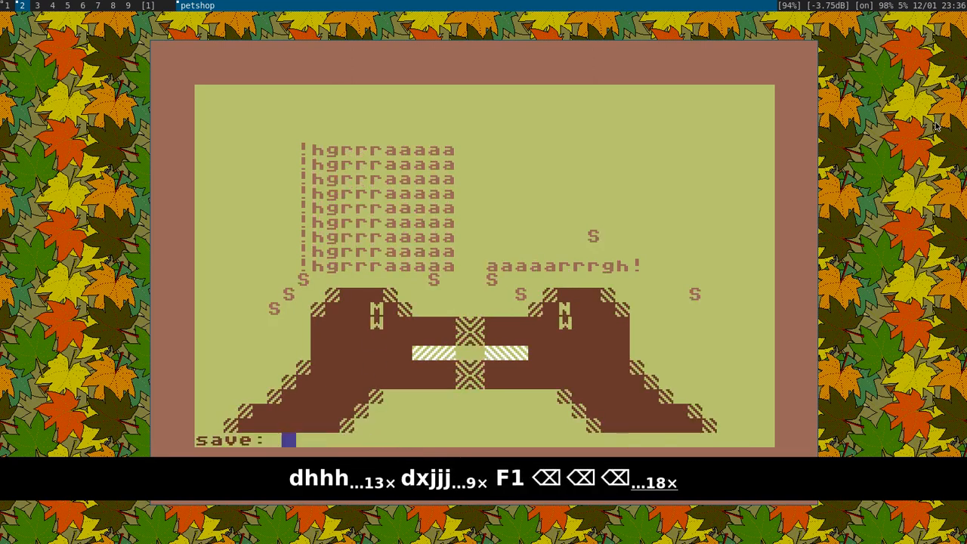
text(dino)
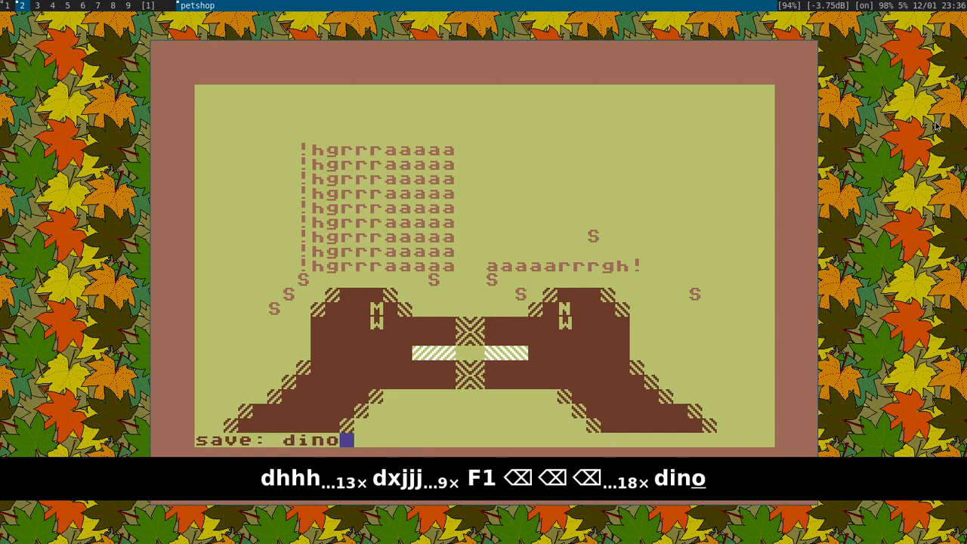
text(.pet)
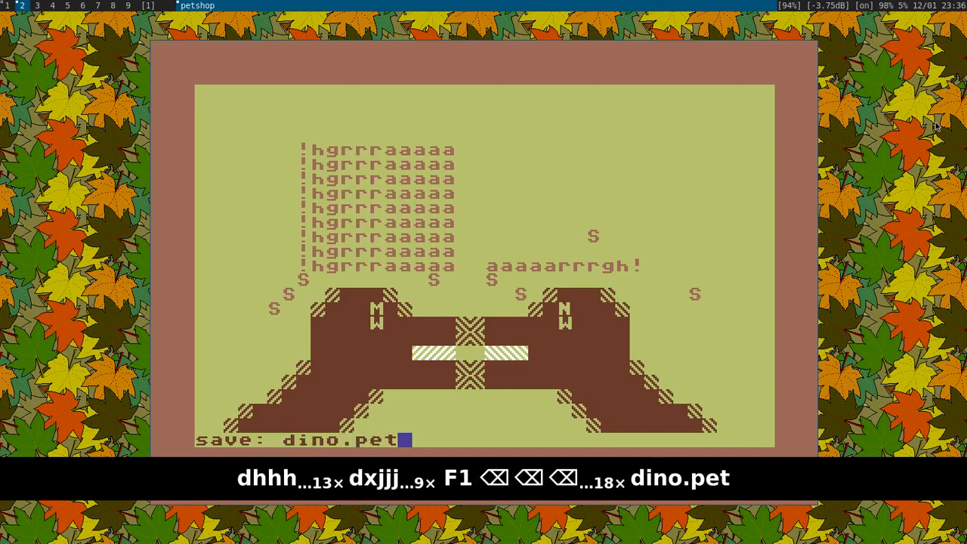
key(Return)
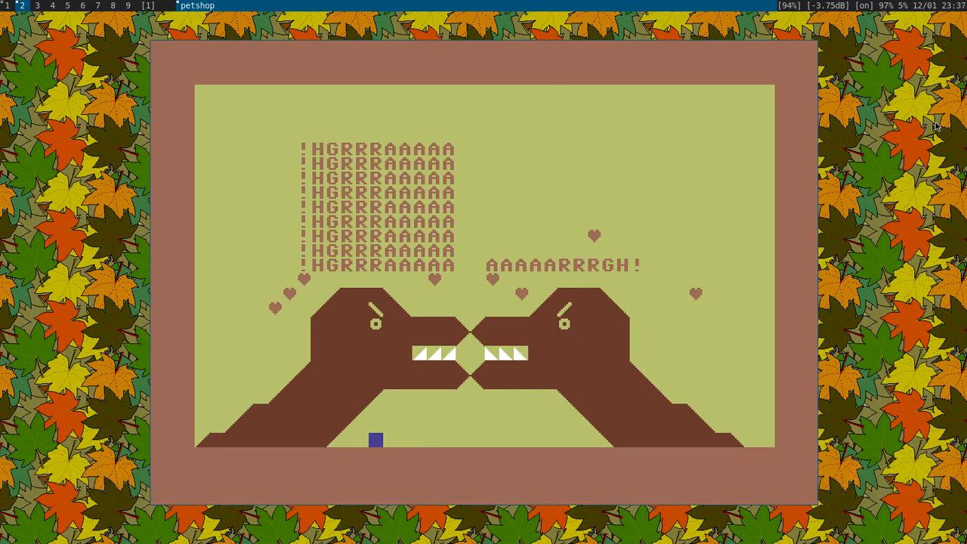
- Close the petshop window, leaving the desktop empty
key(ctrl+t)
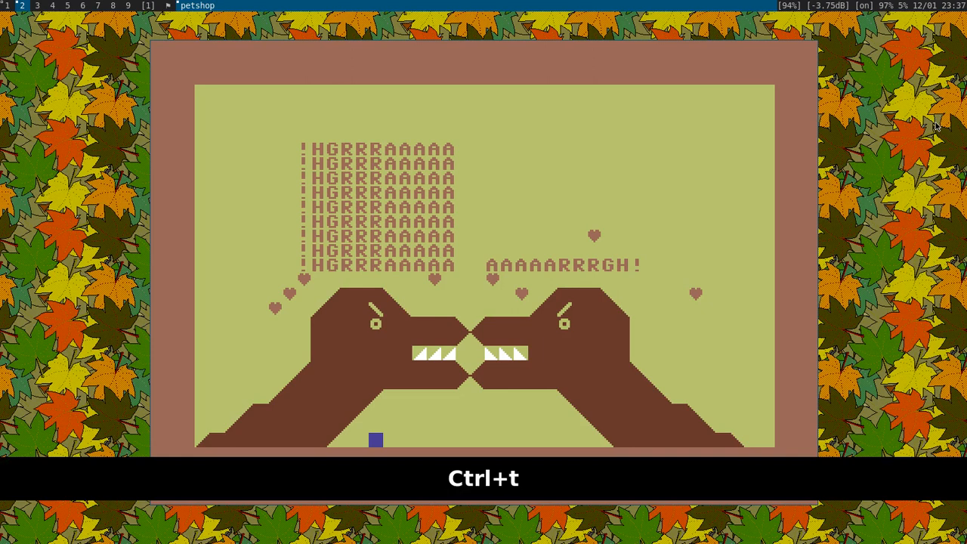
key(shift+c)
key(Caps_Lock)
key(ctrl+t)
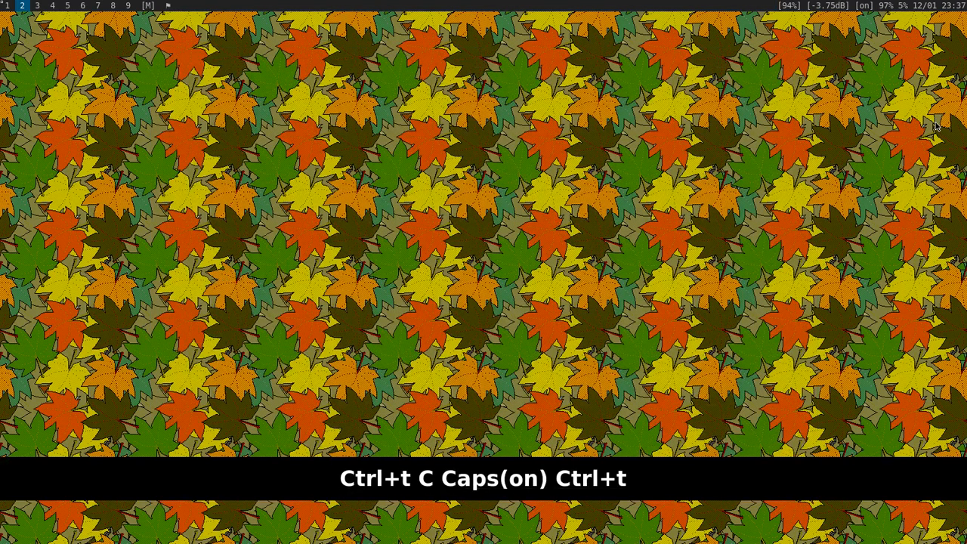
- Open a terminal, list dino.pet in long format with ls -l and highlight its file size
key(shift+Return)
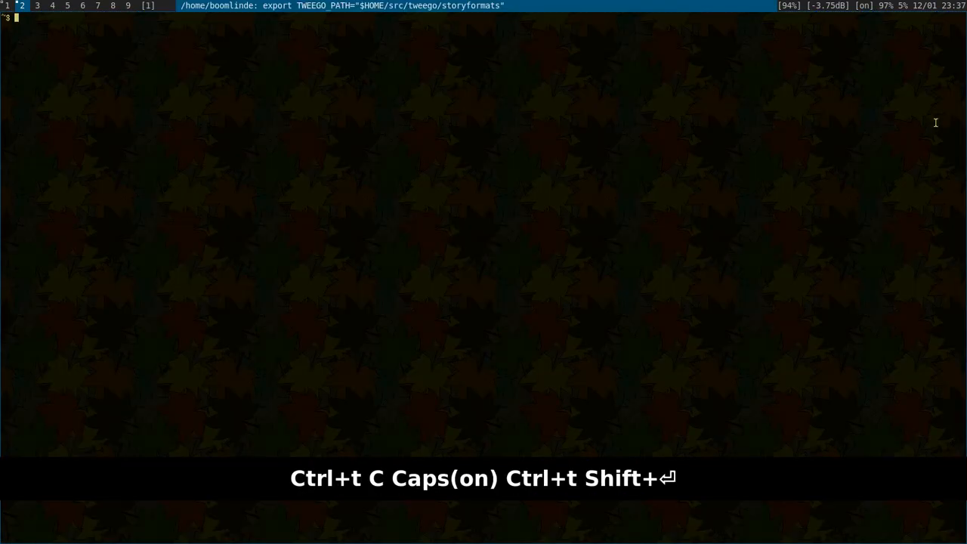
text(ls -l )
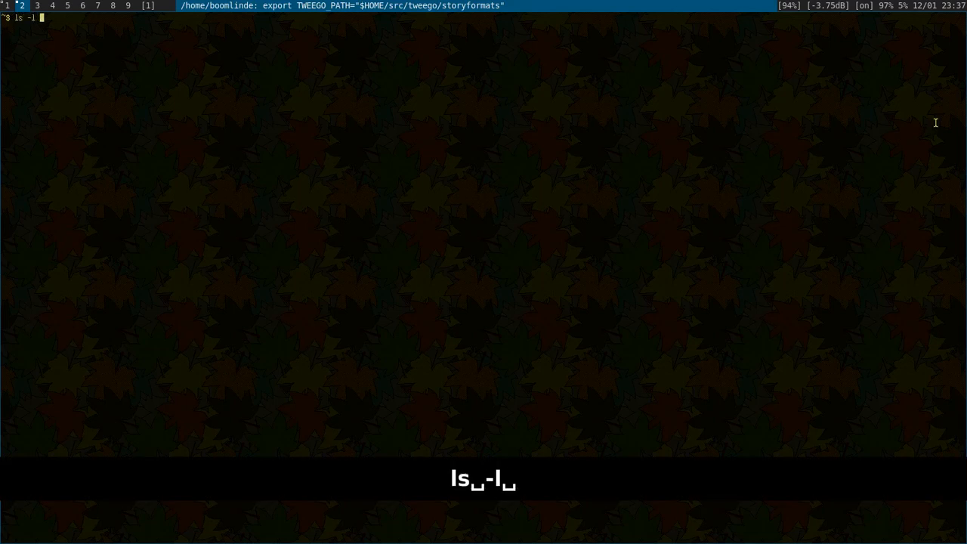
text(dino)
key(Tab)
key(Return)
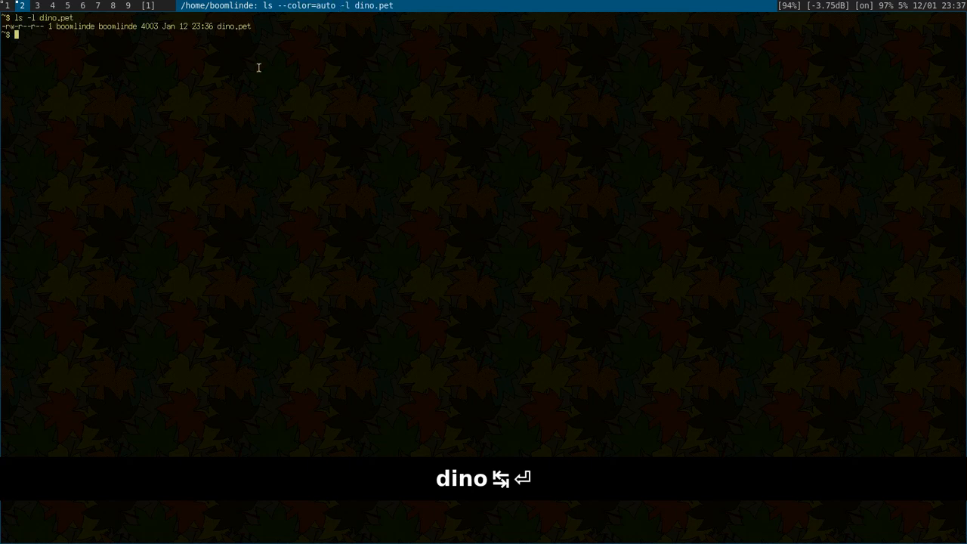
double_click(147, 26)
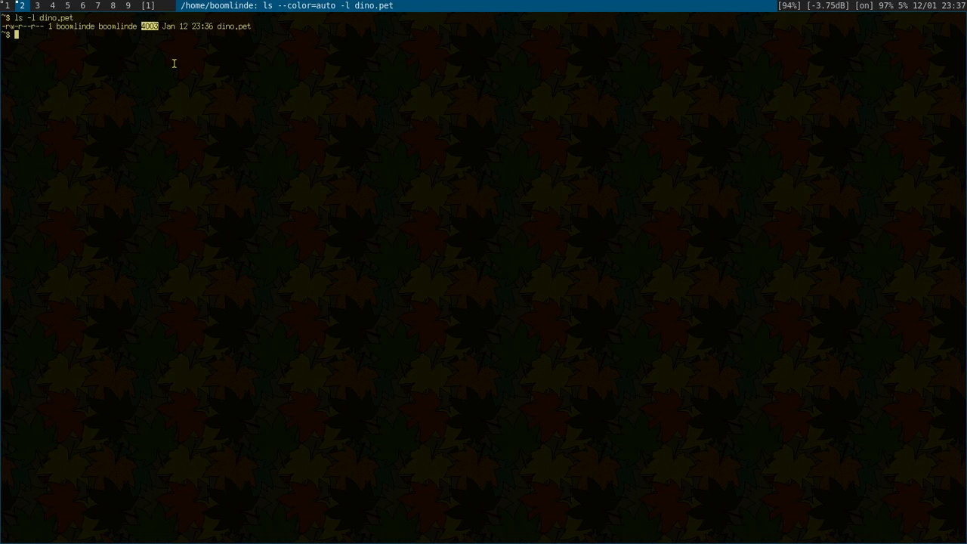
- Open src/petshop/README.md in vim
text(vim sr)
key(Tab)
text(pet)
key(Tab)
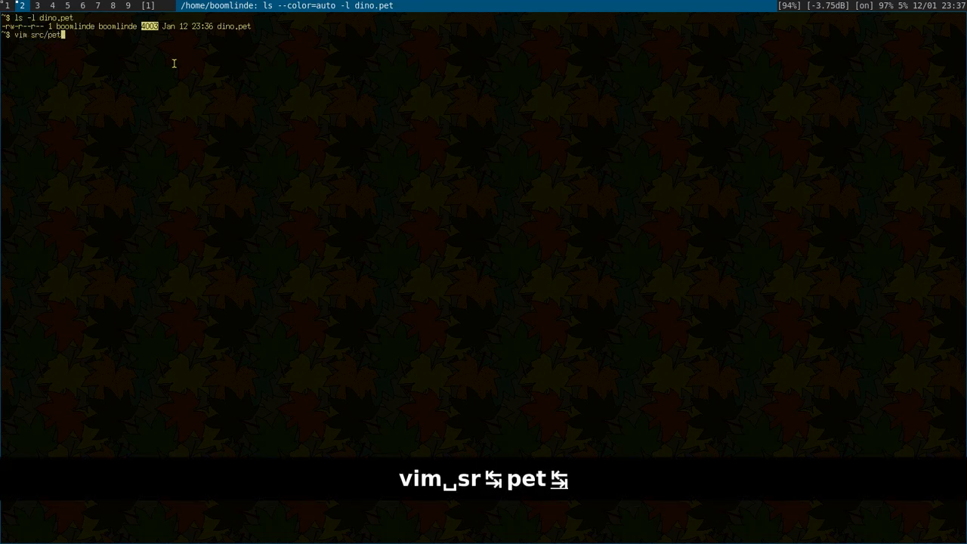
text(READ)
key(Tab)
key(Return)
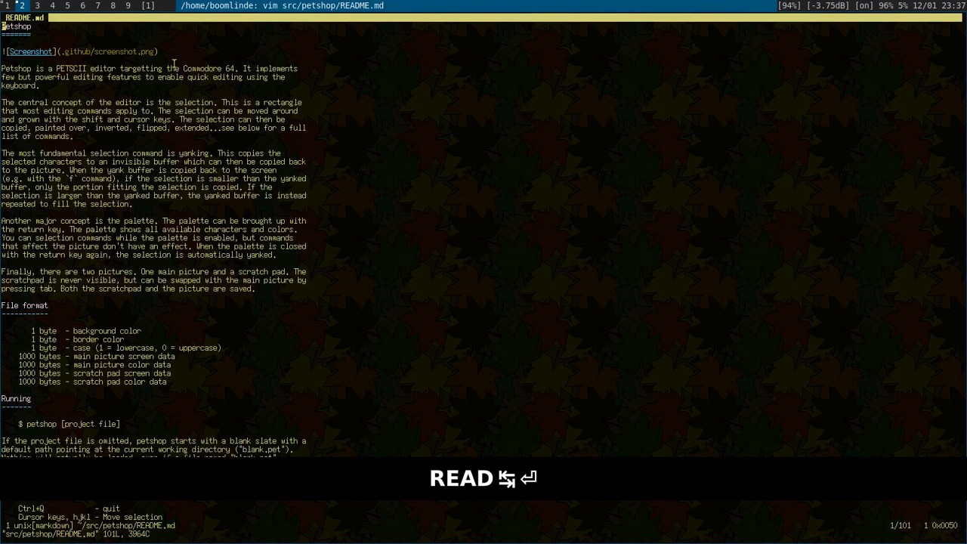
- Go to the blank line under the README's File format heading
key(j)
key(j)
key(j)
key(j)
key(j)
key(j)
key(j)
key(j)
key(j)
key(j)
key(braceright)
key(braceright)
key(braceright)
key(braceright)
key(braceright)
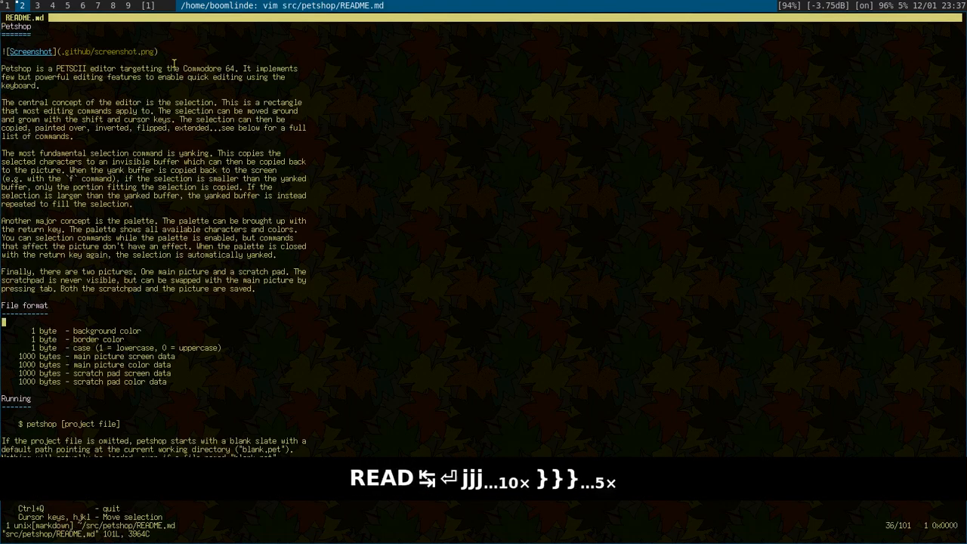
- Examine the file format's byte layout line by line, including the picture and scratch pad data, and quit vim
key(shift+v)
key(j)
key(braceright)
key(Escape)
key(k)
key(k)
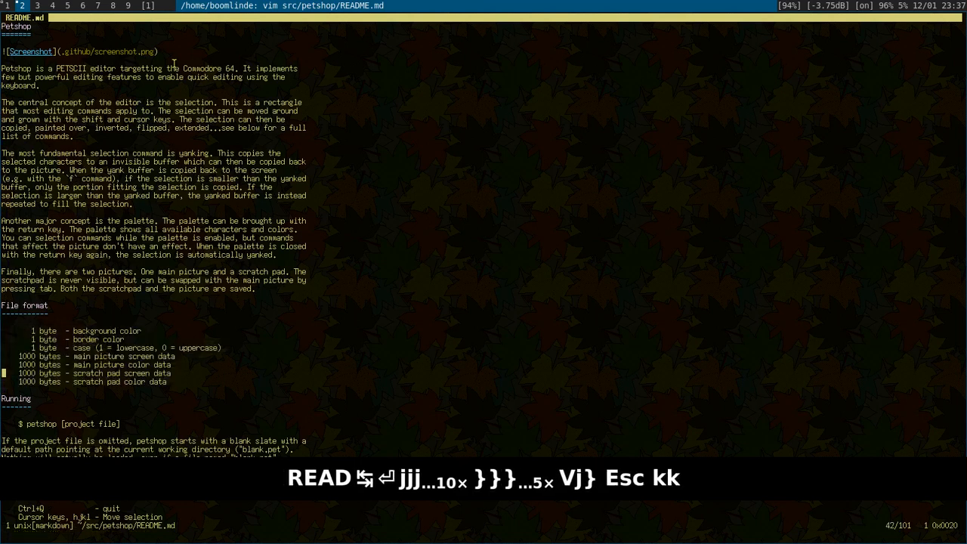
key(k)
key(k)
text(:q)
key(Return)
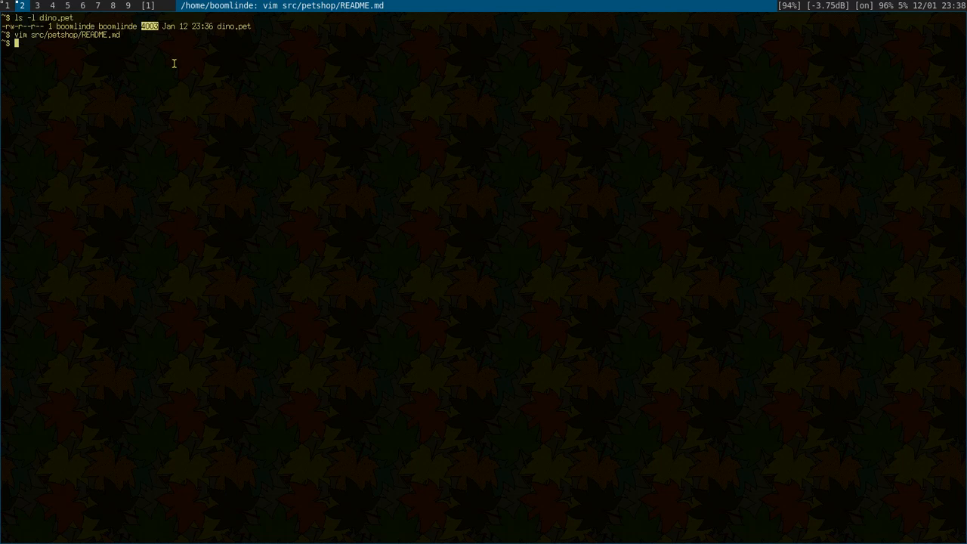
- Concatenate src/petshop/petstub.prg and dino.pet with cat into the file dino.prg
text(cat sr)
key(Tab)
text(pet)
key(Tab)
text(pets)
text(t)
key(Tab)
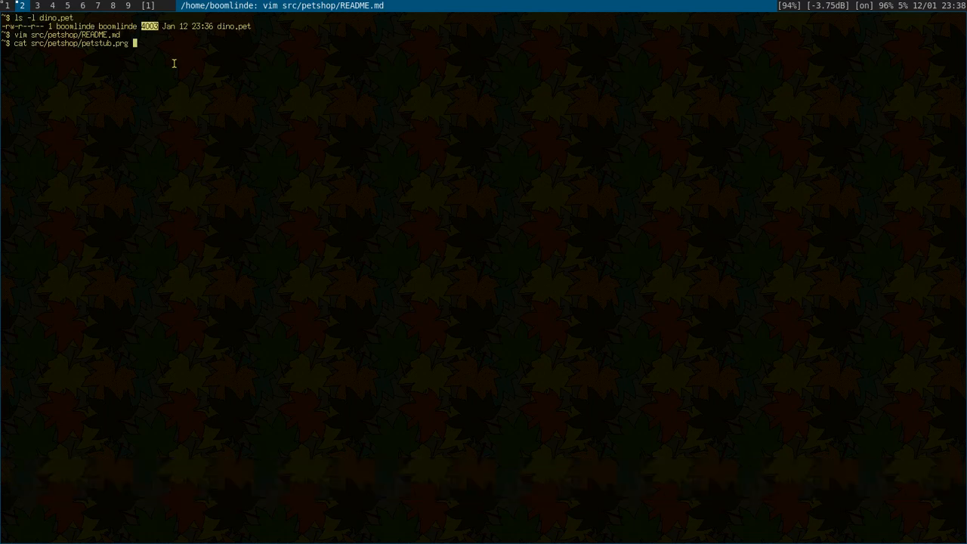
text(dino)
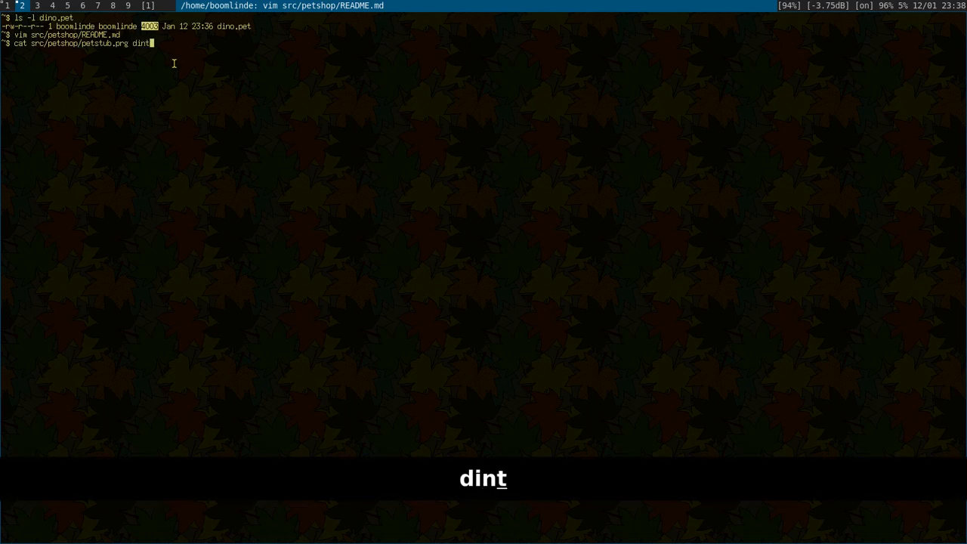
text(.pet >)
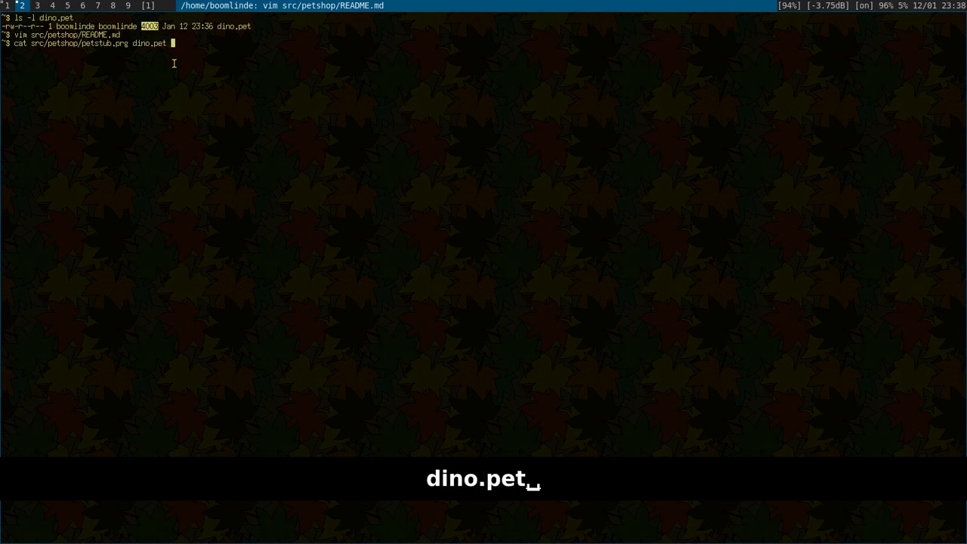
text( dino.prg)
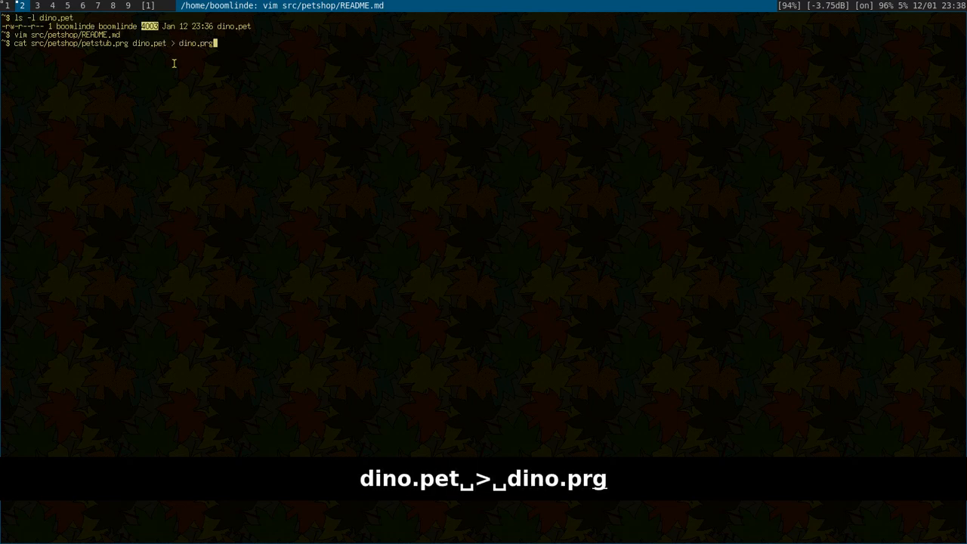
key(Return)
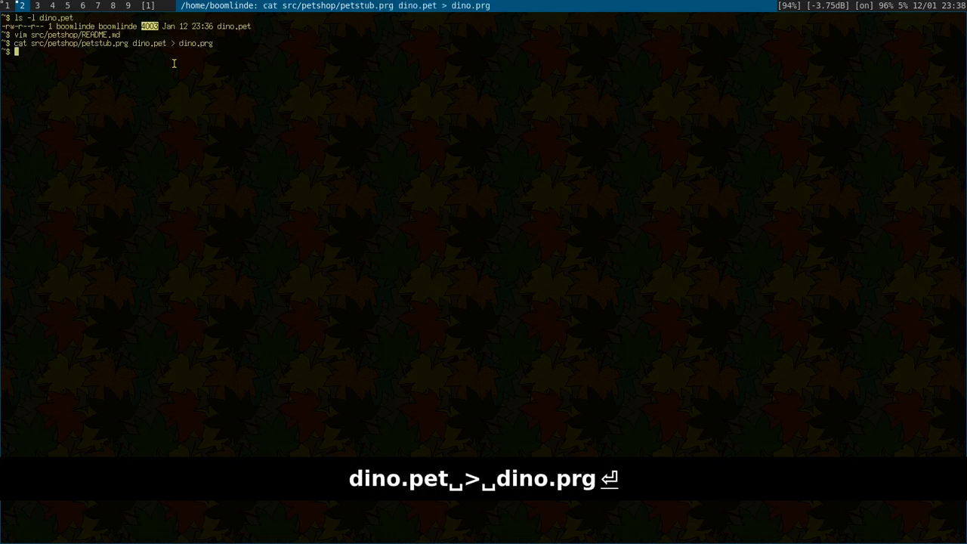
- Run dino.prg in the x64 emulator to view the picture, and close the emulator window
text(x64 )
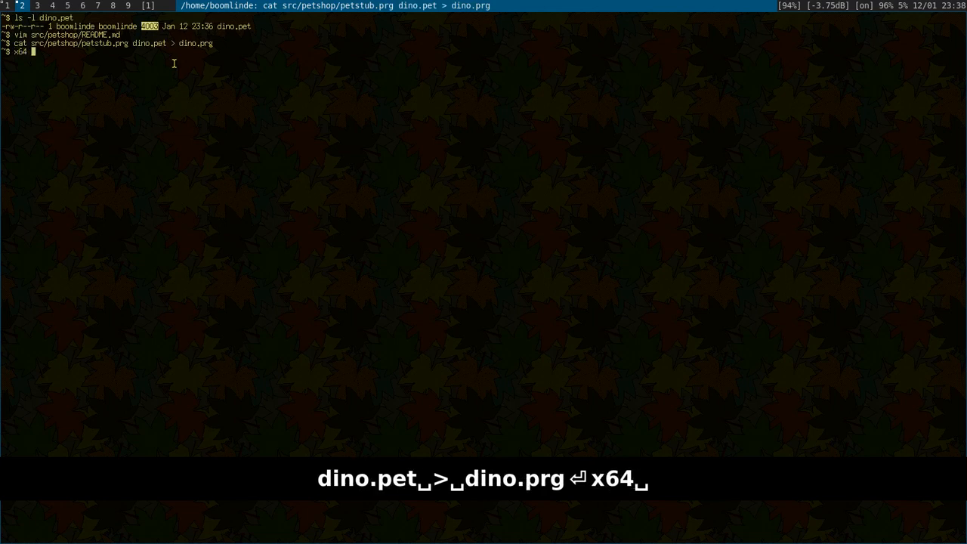
text(dino.p)
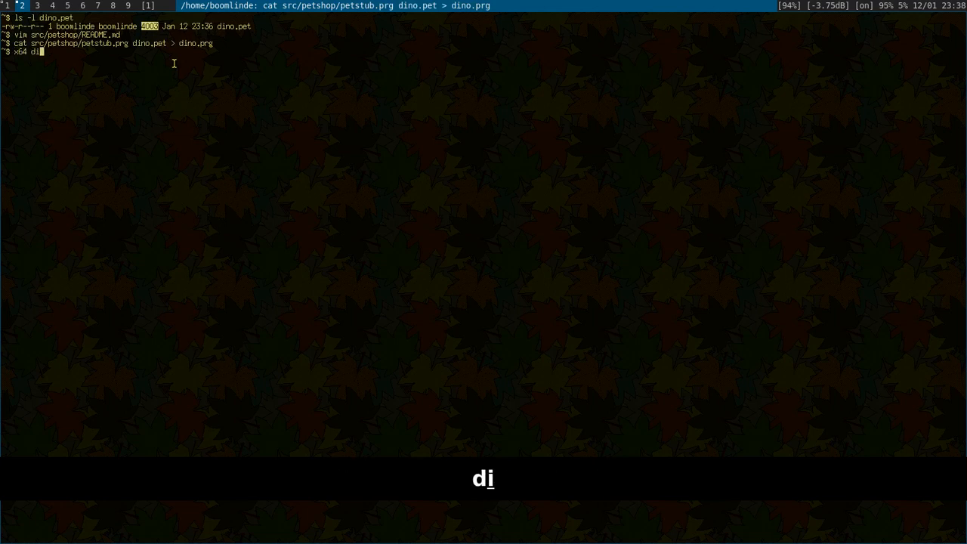
key(Tab)
text(r)
key(Tab)
key(Return)
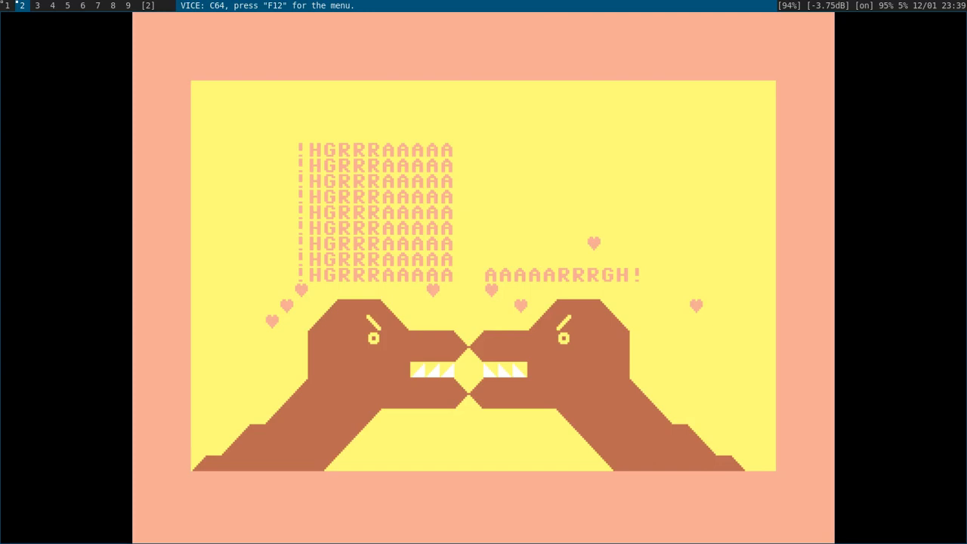
key(ctrl+t)
key(c)
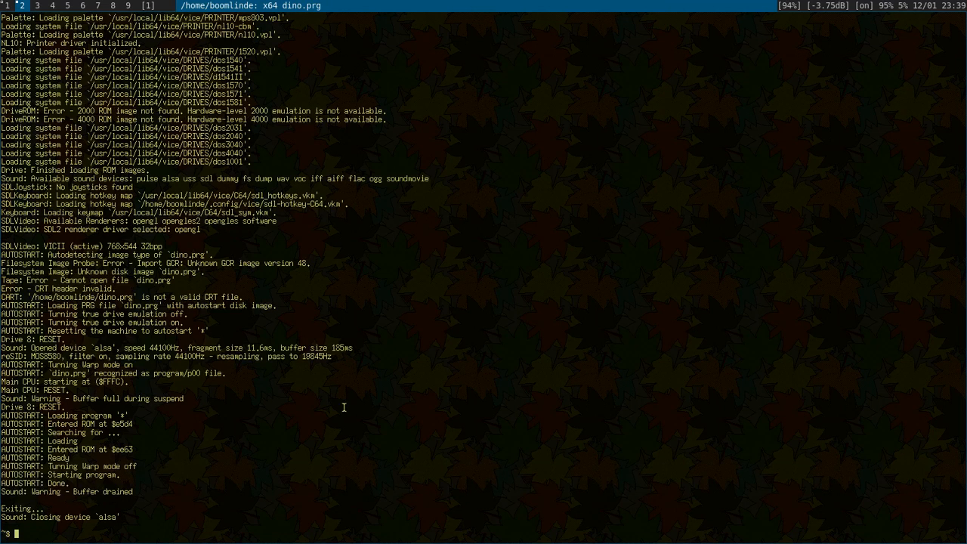
- Change to the docs directory and list its *.pet files
text(cd doc)
key(Tab)
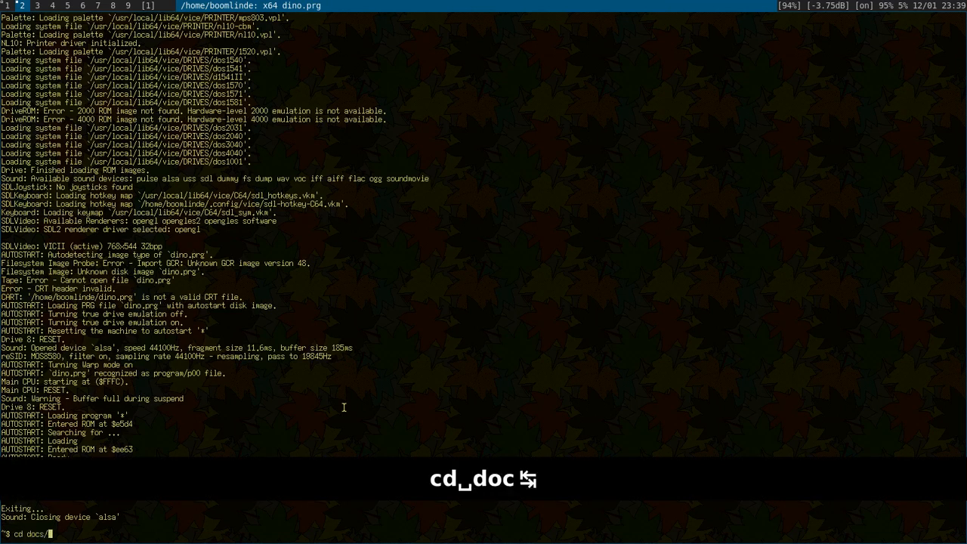
key(Return)
text(ls *)
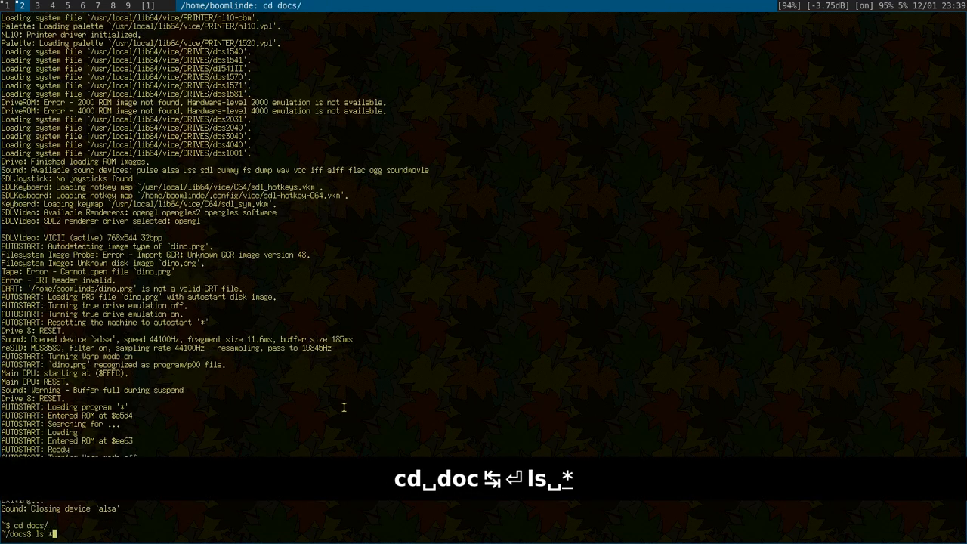
text(.pet)
key(Return)
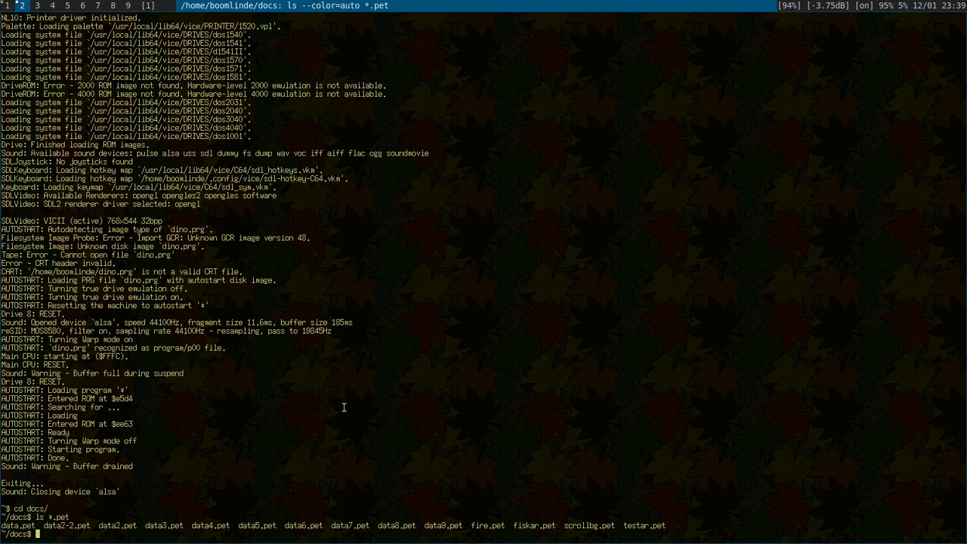
- Open data7.pet in petshop from the terminal
text(pet)
key(Tab)
text(s)
key(Tab)
text(data7)
key(Tab)
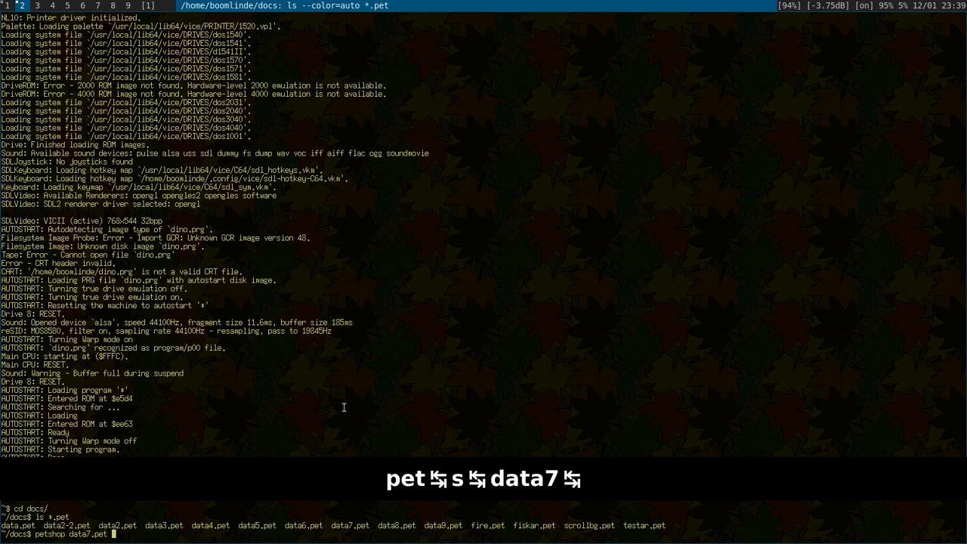
key(Return)
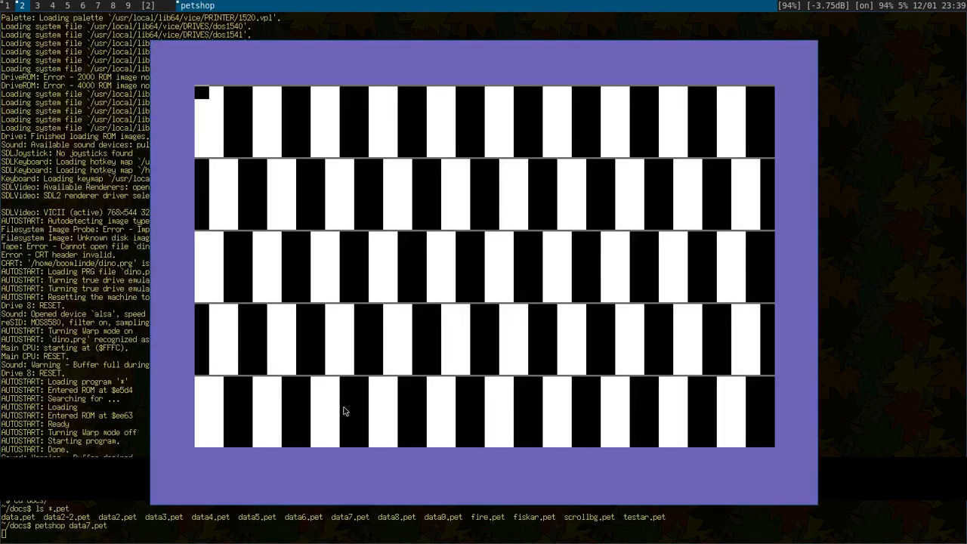
- Move the cursor down to the second band of stripes and sweep it across the full row to examine the picture's alignment
key(j)
key(j)
key(j)
key(j)
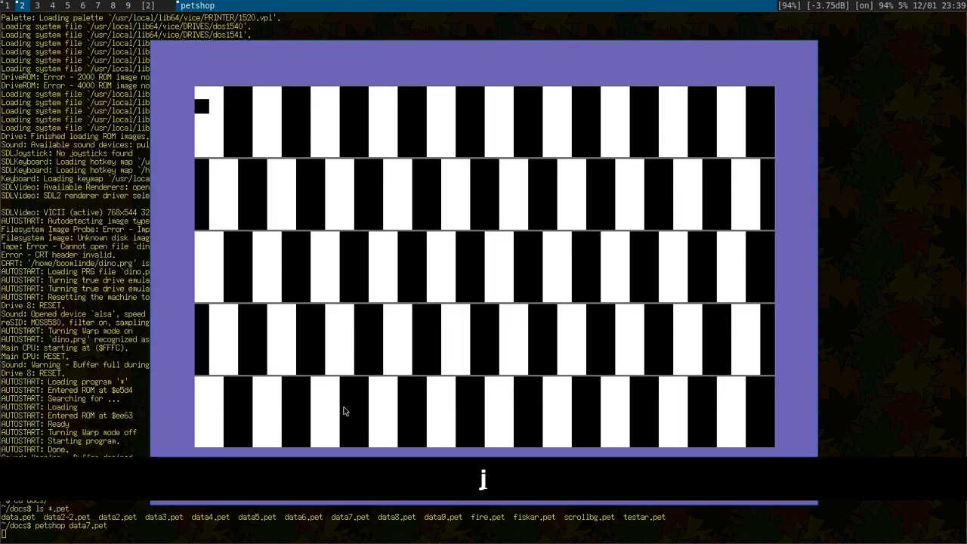
key(l)
key(l)
key(l)
key(l)
key(l)
key(l)
key(l)
key(l)
key(l)
key(l)
key(l)
key(l)
key(l)
key(l)
key(l)
key(l)
key(l)
key(l)
key(l)
key(l)
key(l)
key(l)
key(l)
key(l)
key(l)
key(l)
key(l)
key(l)
key(l)
key(l)
key(l)
key(l)
key(l)
key(l)
key(l)
key(l)
key(l)
key(l)
key(l)
key(l)
key(h)
key(h)
key(h)
key(h)
key(h)
key(h)
key(h)
key(h)
key(h)
key(h)
key(h)
key(h)
key(h)
key(h)
key(h)
key(h)
key(h)
key(h)
key(h)
key(h)
key(l)
key(l)
key(l)
key(l)
key(l)
key(l)
key(l)
key(l)
key(l)
key(l)
key(l)
key(l)
key(l)
key(l)
key(l)
key(l)
key(l)
key(l)
key(l)
key(l)
key(j)
key(h)
key(h)
key(h)
key(h)
key(h)
key(h)
key(h)
key(h)
key(h)
key(h)
key(h)
key(h)
key(h)
key(h)
key(h)
key(h)
key(h)
key(h)
key(h)
key(h)
key(h)
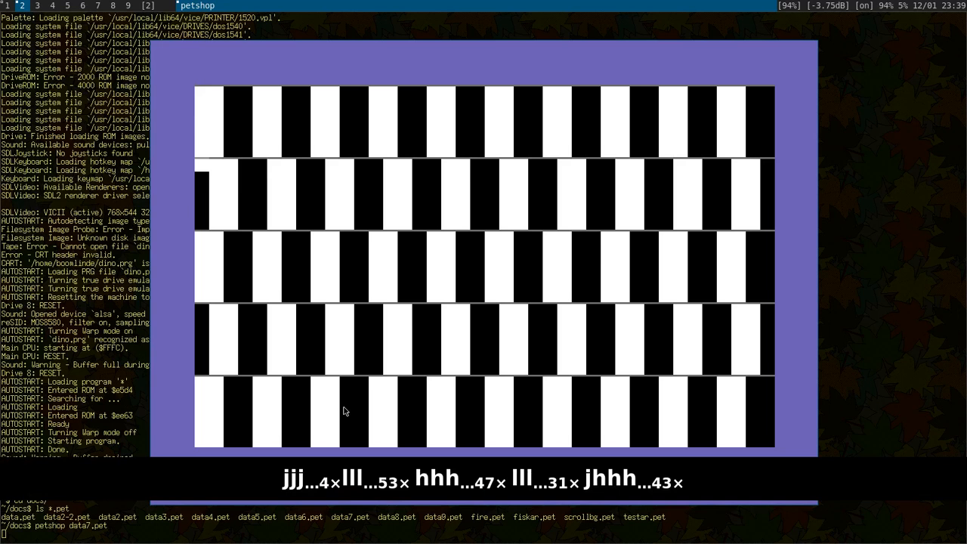
- Select the second band of stripes across the full picture width plus the row below it, and clear the selection
key(shift+j)
key(shift+j)
key(shift+j)
key(shift+j)
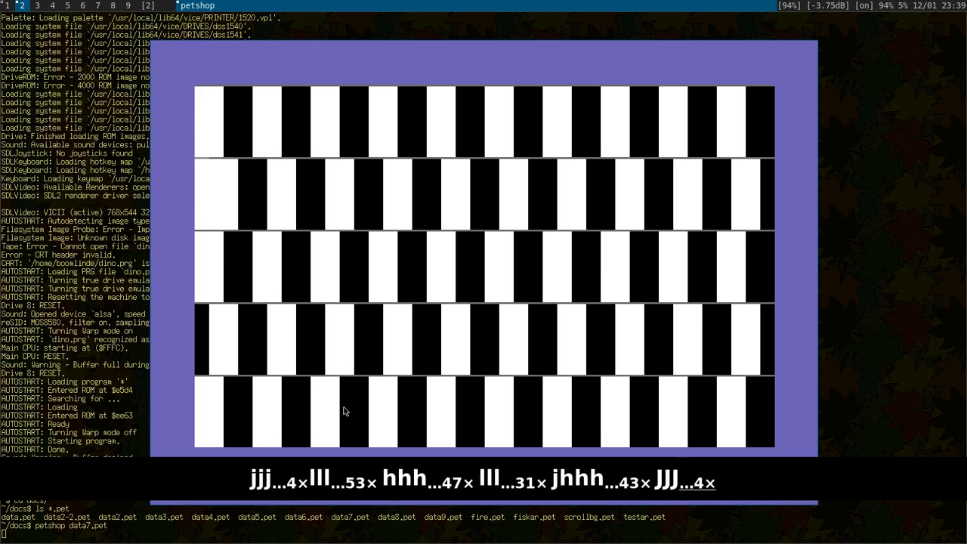
key(shift+l)
key(shift+l)
key(shift+l)
key(shift+l)
key(shift+l)
key(shift+l)
key(shift+l)
key(shift+l)
key(shift+l)
key(shift+l)
key(shift+l)
key(shift+l)
key(shift+l)
key(shift+l)
key(shift+l)
key(shift+l)
key(shift+l)
key(shift+l)
key(shift+l)
key(shift+l)
key(shift+l)
key(shift+l)
key(shift+l)
key(shift+l)
key(shift+l)
key(shift+l)
key(shift+l)
key(shift+l)
key(shift+l)
key(shift+l)
key(shift+l)
key(shift+l)
key(shift+l)
key(shift+l)
key(shift+l)
key(shift+l)
key(shift+l)
key(shift+l)
key(shift+l)
key(shift+j)
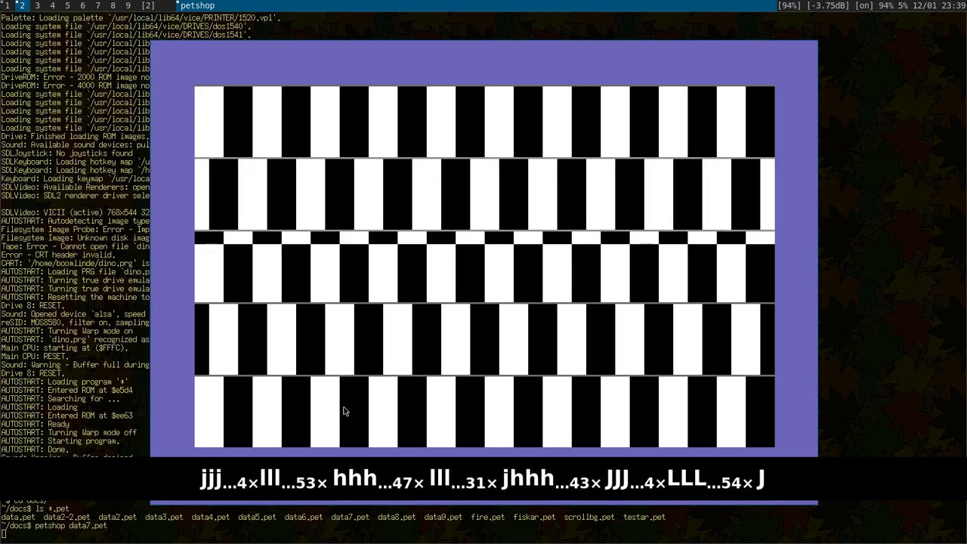
key(BackSpace)
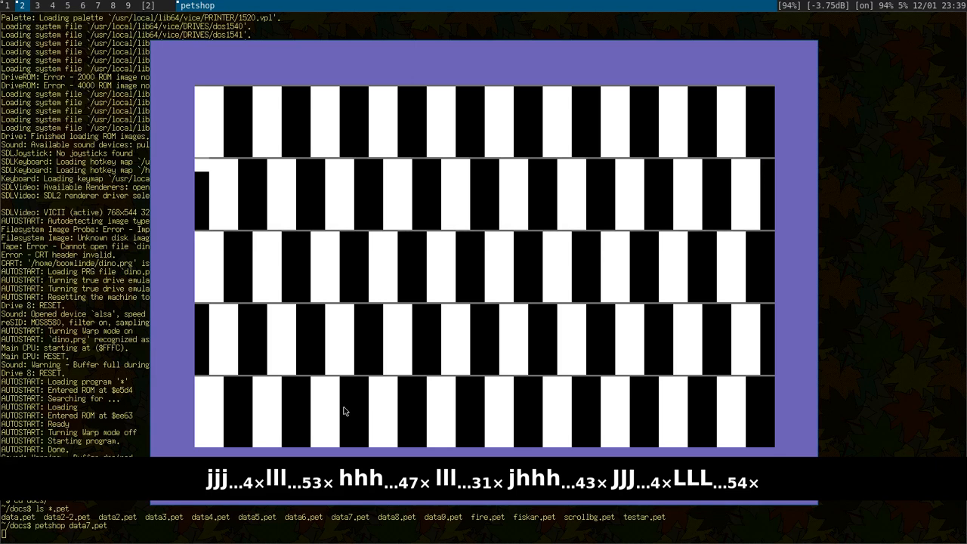
- Load the picture data.pet in place of data7.pet
key(F2)
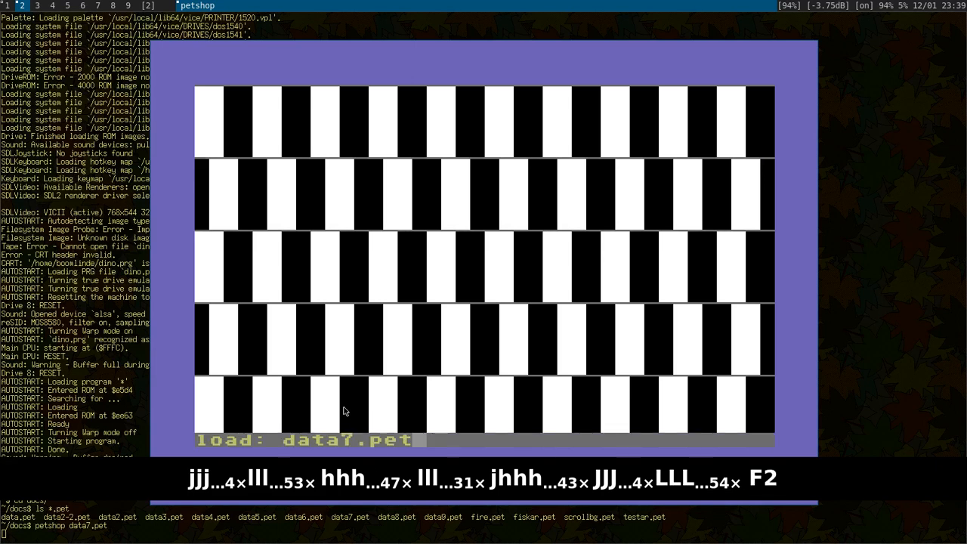
key(BackSpace)
key(BackSpace)
key(BackSpace)
key(BackSpace)
key(BackSpace)
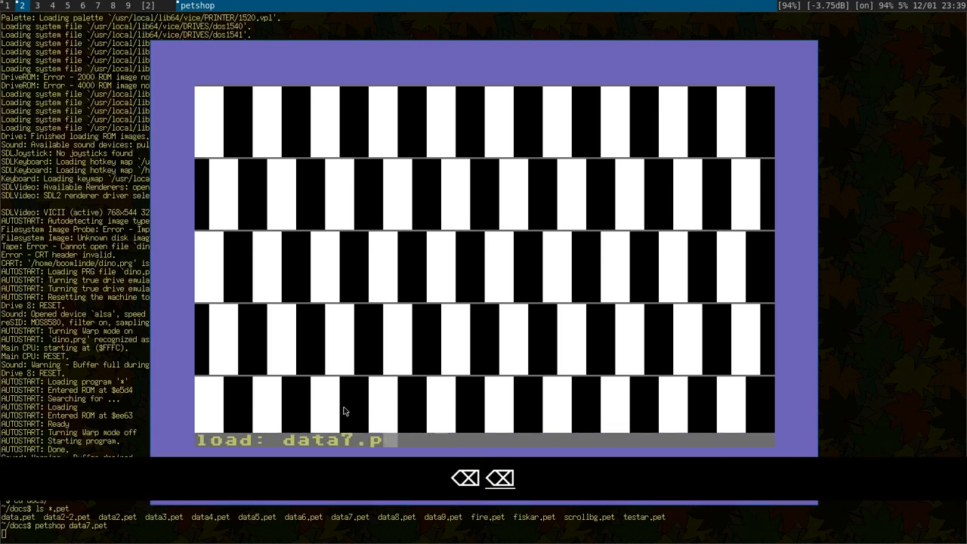
text(pet)
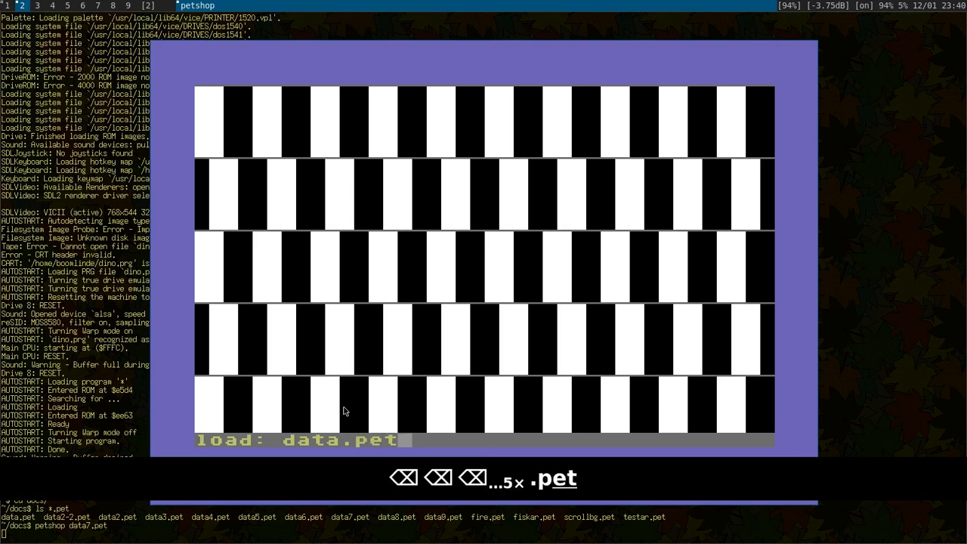
key(Return)
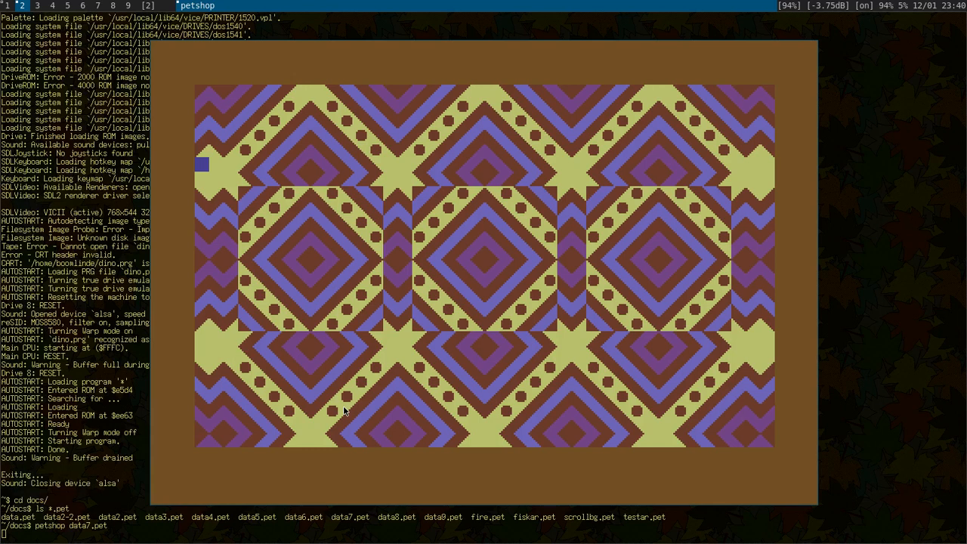
- Move the cursor along the picture's left edge and into its middle, and switch to the version with the ornamental border
key(k)
key(k)
key(k)
key(k)
key(k)
key(k)
key(k)
key(k)
key(k)
key(k)
key(k)
key(k)
key(k)
key(j)
key(j)
key(j)
key(j)
key(j)
key(j)
key(j)
key(j)
key(j)
key(j)
key(j)
key(l)
key(l)
key(l)
key(l)
key(l)
key(l)
key(l)
key(l)
key(l)
key(l)
key(l)
key(l)
key(l)
key(l)
key(l)
key(l)
key(l)
key(l)
key(l)
key(l)
key(Tab)
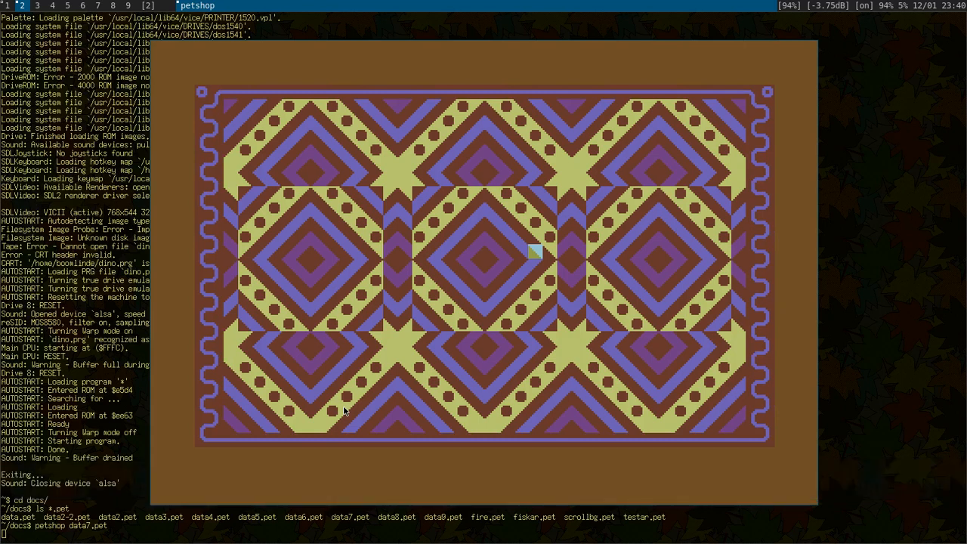
- Move the cursor to the picture's upper-right corner and flip between the bordered and borderless versions to compare them
key(Tab)
key(Tab)
key(k)
key(k)
key(k)
key(k)
key(k)
key(k)
key(k)
key(k)
key(l)
key(l)
key(l)
key(l)
key(l)
key(l)
key(l)
key(l)
key(l)
key(l)
key(l)
key(l)
key(l)
key(l)
key(l)
key(l)
key(l)
key(l)
key(l)
key(l)
key(l)
key(l)
key(l)
key(l)
key(l)
key(k)
key(k)
key(k)
key(k)
key(k)
key(k)
key(k)
key(k)
key(h)
key(Tab)
key(Tab)
key(Tab)
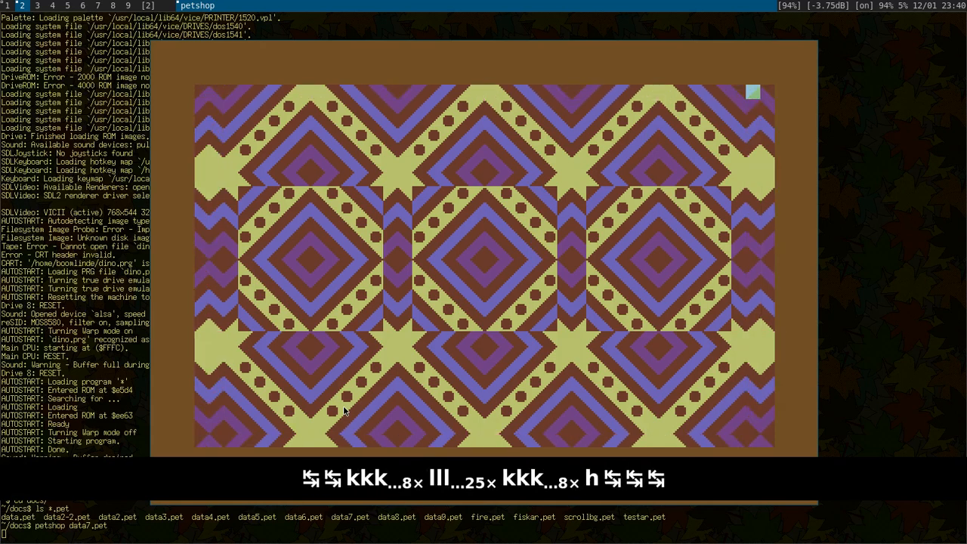
- Load the picture data3.pet in place of data.pet
key(F2)
text(data.pet)
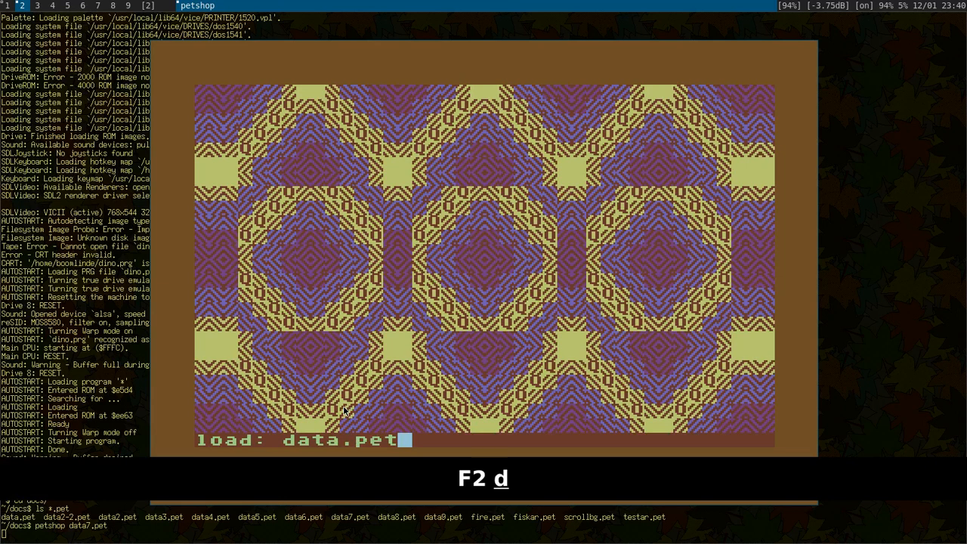
key(BackSpace)
key(BackSpace)
key(BackSpace)
key(BackSpace)
key(BackSpace)
key(BackSpace)
key(BackSpace)
key(BackSpace)
key(BackSpace)
key(BackSpace)
key(BackSpace)
key(BackSpace)
key(BackSpace)
key(BackSpace)
key(BackSpace)
key(BackSpace)
key(BackSpace)
key(BackSpace)
key(BackSpace)
text(data)
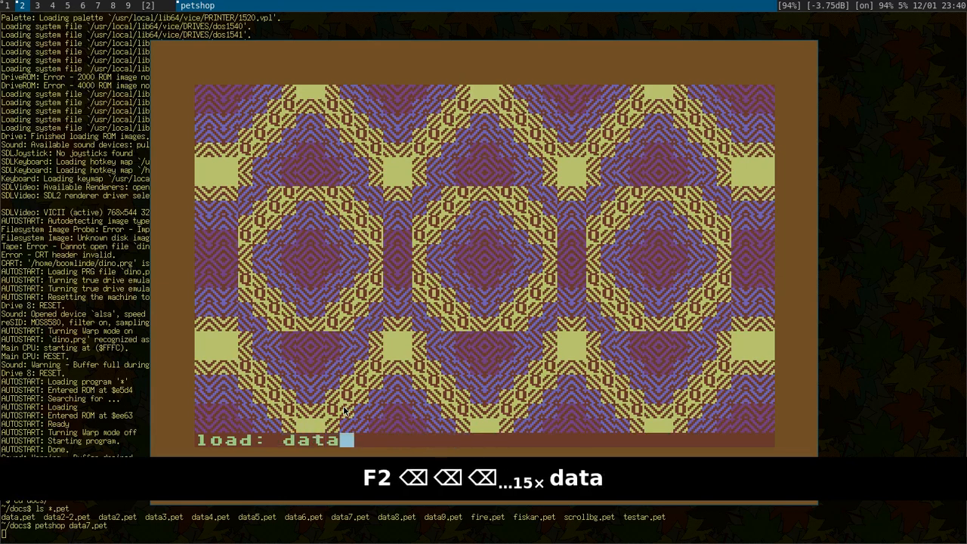
text(3.pryt)
key(BackSpace)
key(BackSpace)
key(BackSpace)
text(et)
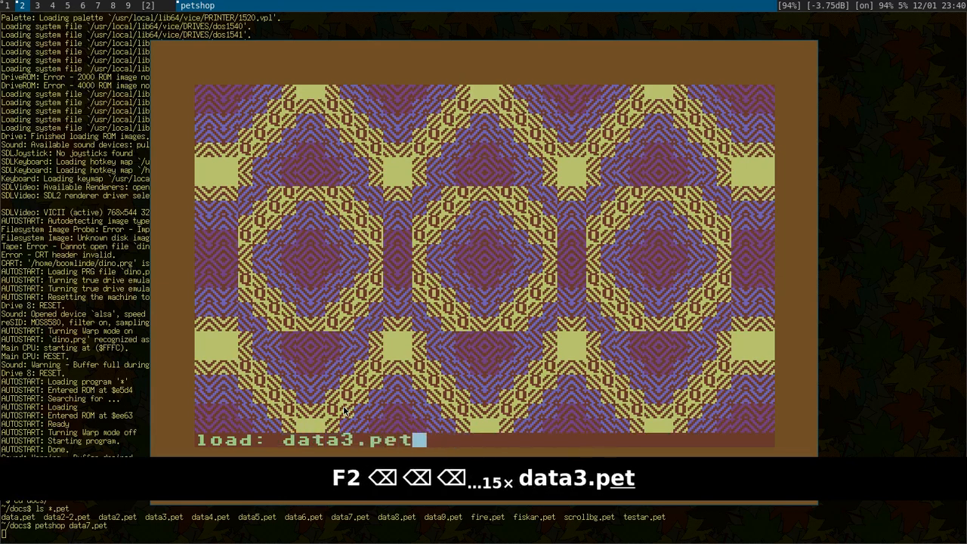
key(Return)
- Flip between the two drawings in data3.pet and move the cursor down along the right side to examine them
key(Tab)
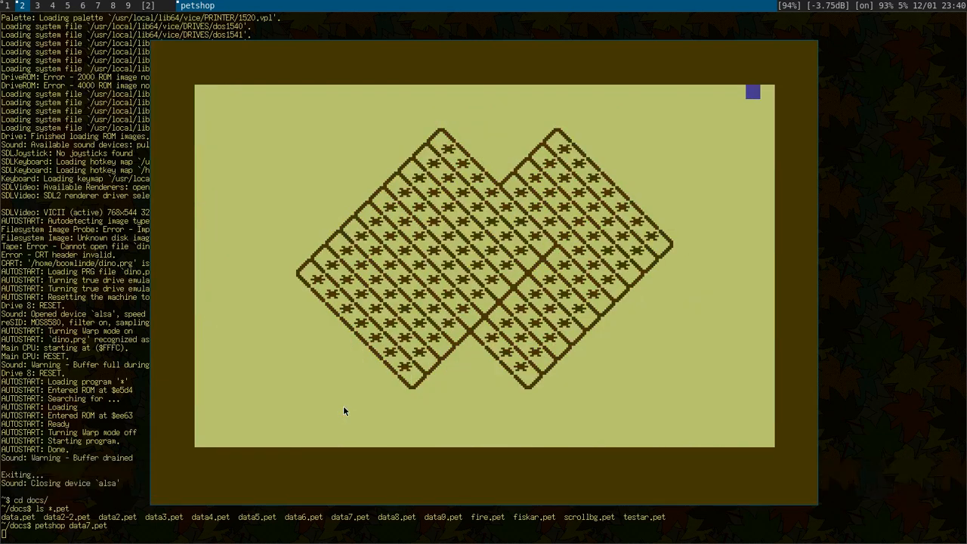
key(j)
key(j)
key(j)
key(j)
key(j)
key(j)
key(j)
key(j)
key(j)
key(Tab)
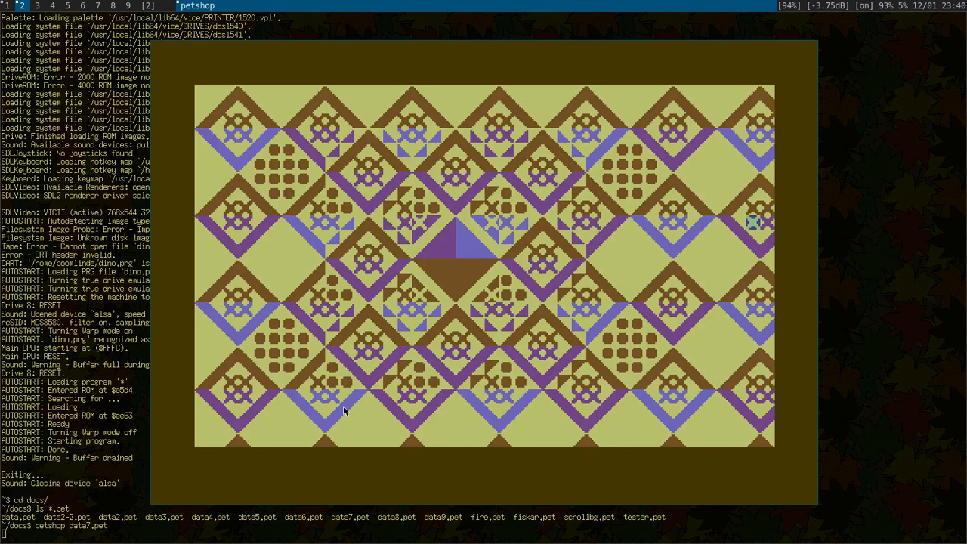
- Quit petshop and switch to the terminal in workspace 1 that is recording petshop.mkv
key(ctrl+q)
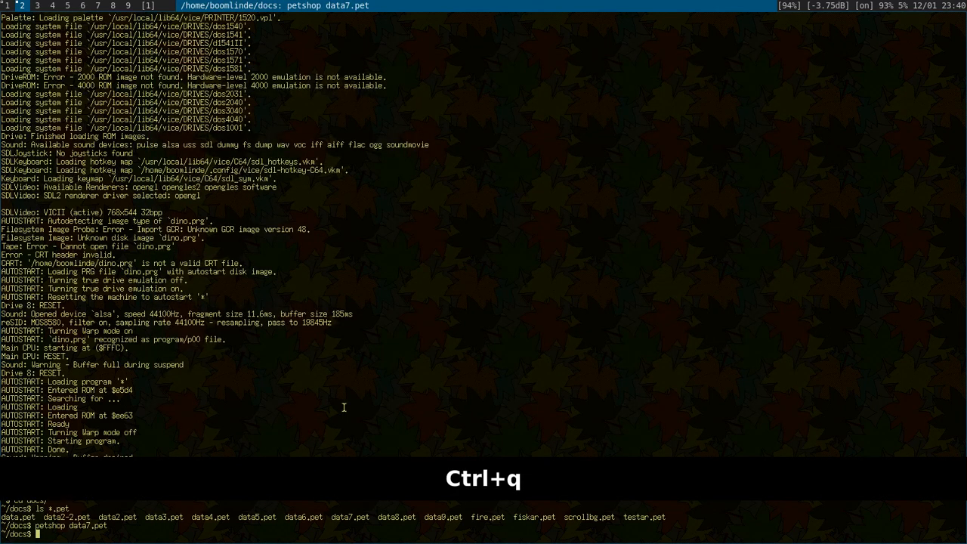
key(ctrl+t)
key(1)
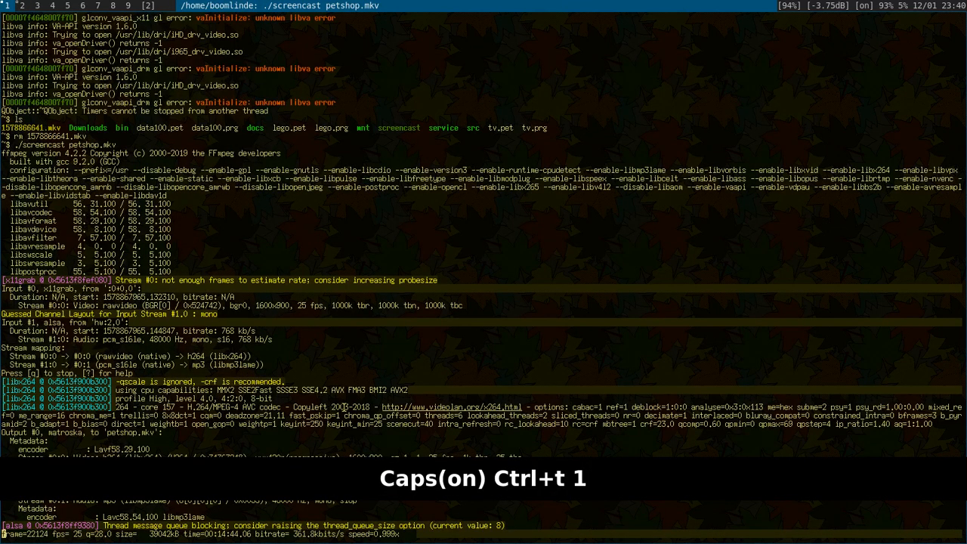